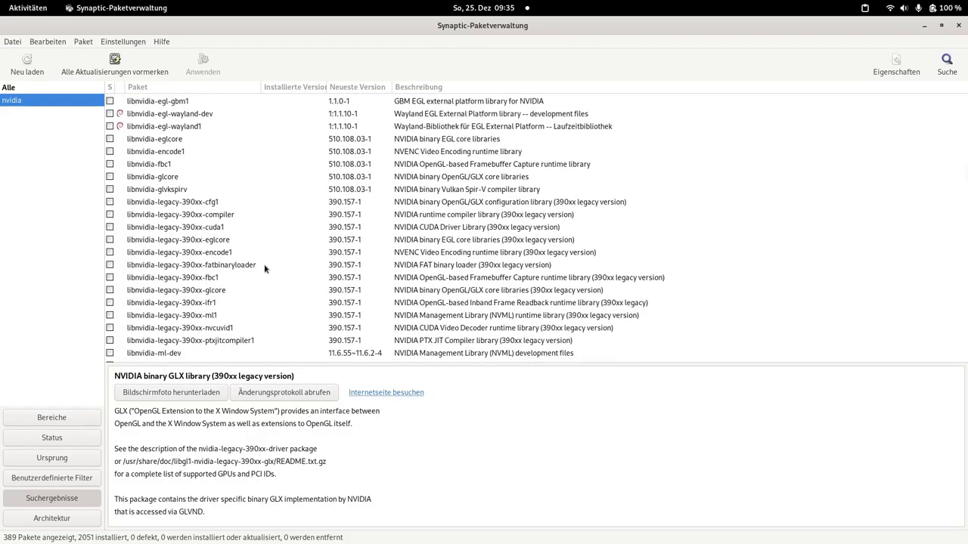
{"action": "scroll", "coordinate": [264, 269], "scroll_direction": "down", "scroll_amount": 10}
Step: Mark libglx-nvidia-legacy-390xx0 for installation and accept its required additional packages
{"action": "scroll", "coordinate": [264, 268], "scroll_direction": "up", "scroll_amount": 10}
{"action": "right_click", "coordinate": [122, 192]}
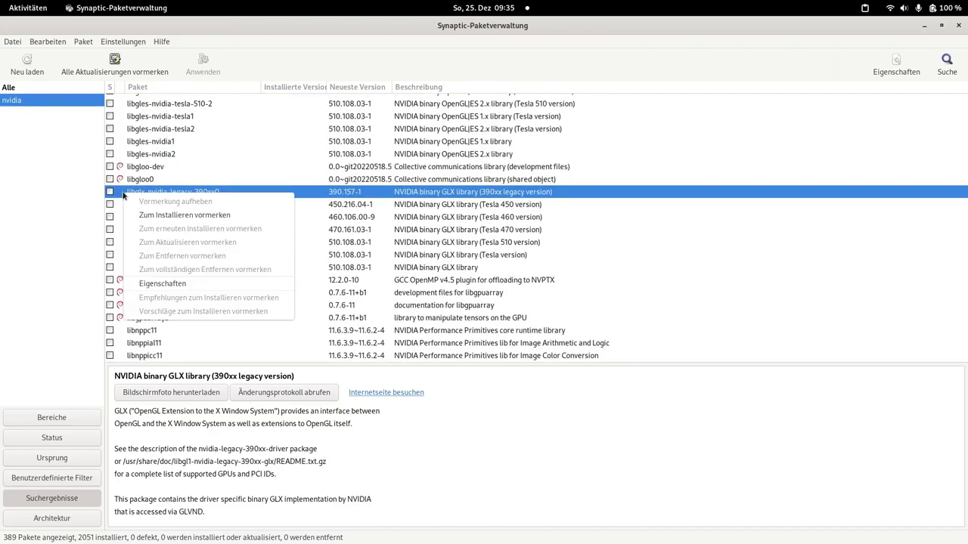
{"action": "left_click", "coordinate": [159, 212]}
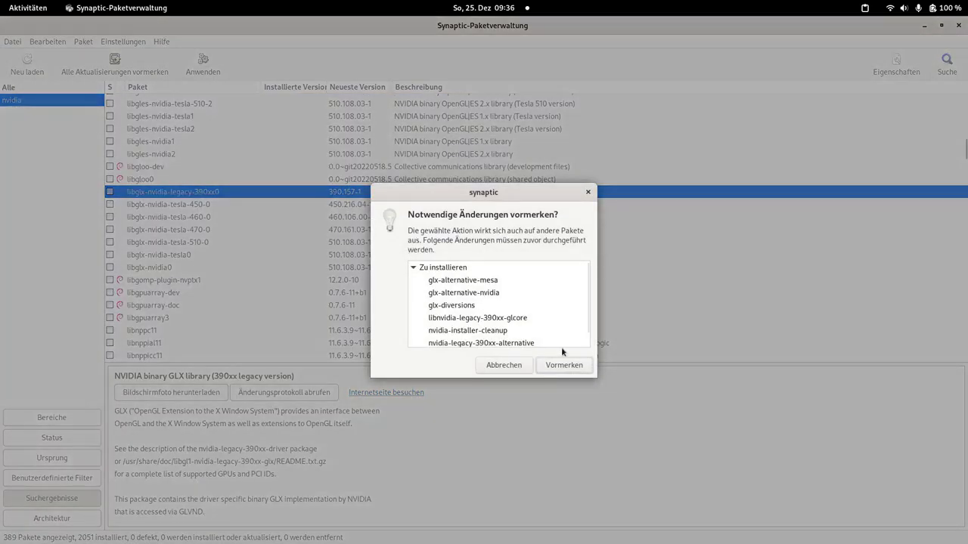
{"action": "left_click", "coordinate": [564, 365]}
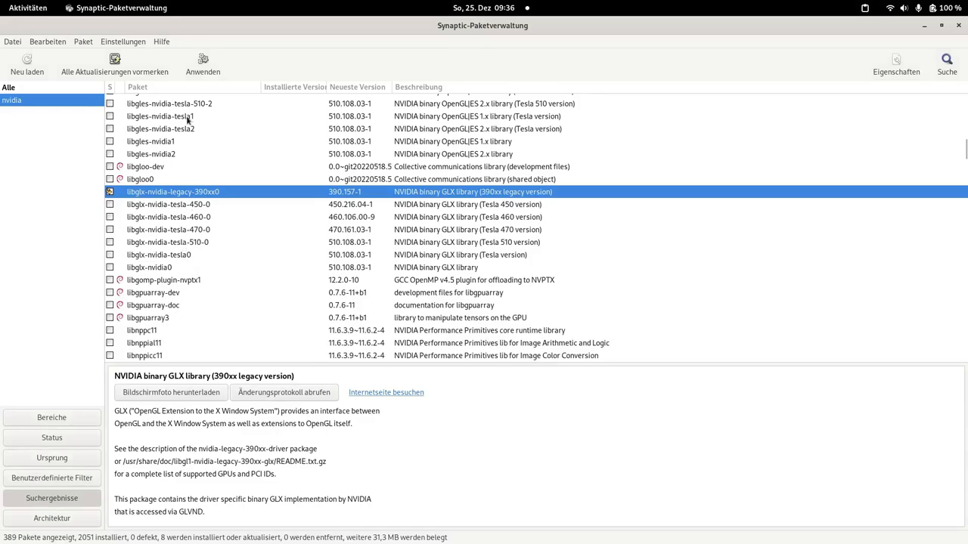
Step: Review the pending changes, 8 new packages at 31,3 MB, and apply them
{"action": "left_click", "coordinate": [108, 72]}
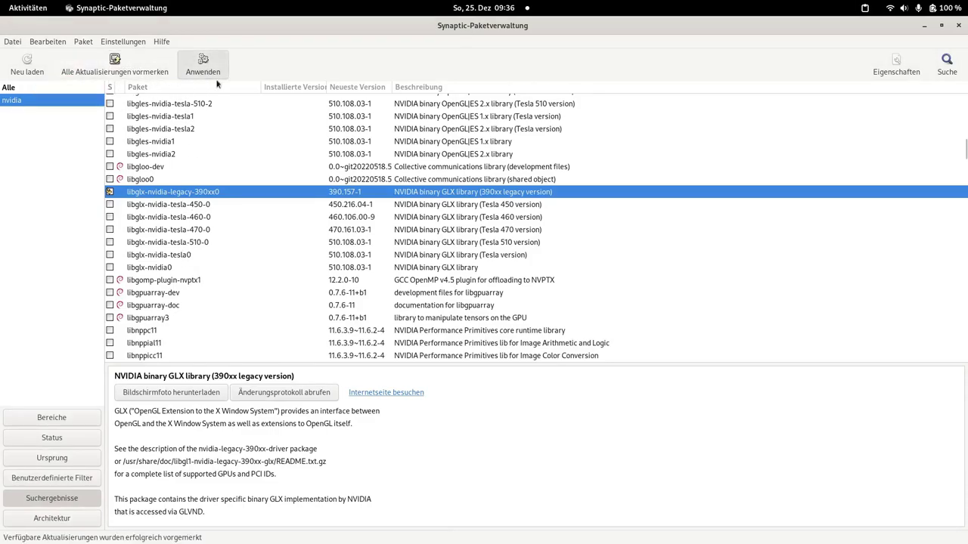
{"action": "left_click", "coordinate": [203, 69]}
{"action": "left_click", "coordinate": [283, 229]}
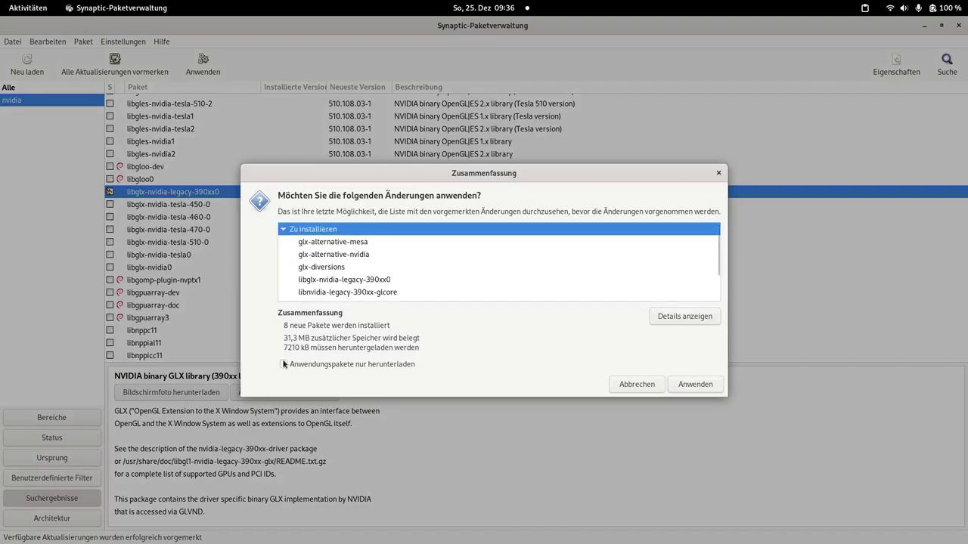
{"action": "left_click", "coordinate": [690, 387]}
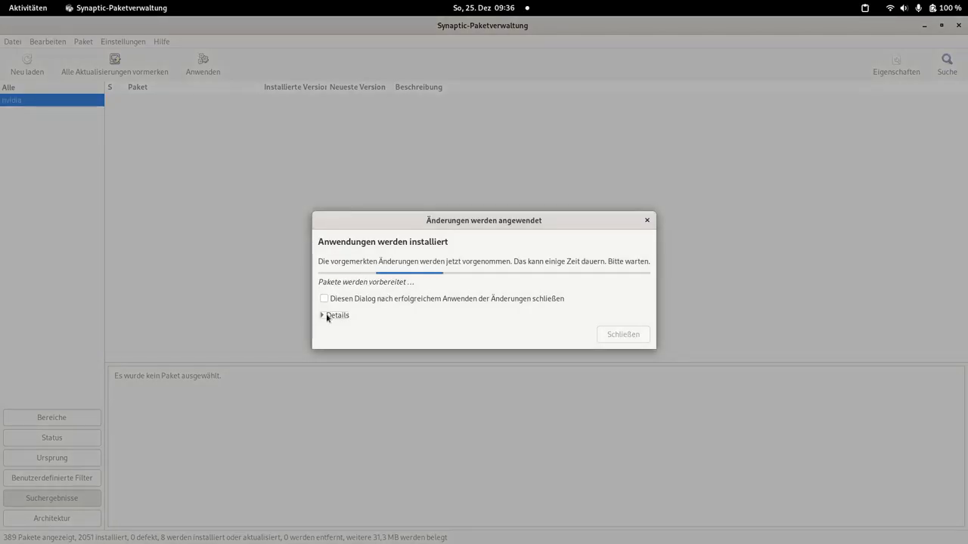
Step: Watch the installation log until done, then close the changes report and Synaptic
{"action": "left_click", "coordinate": [326, 317]}
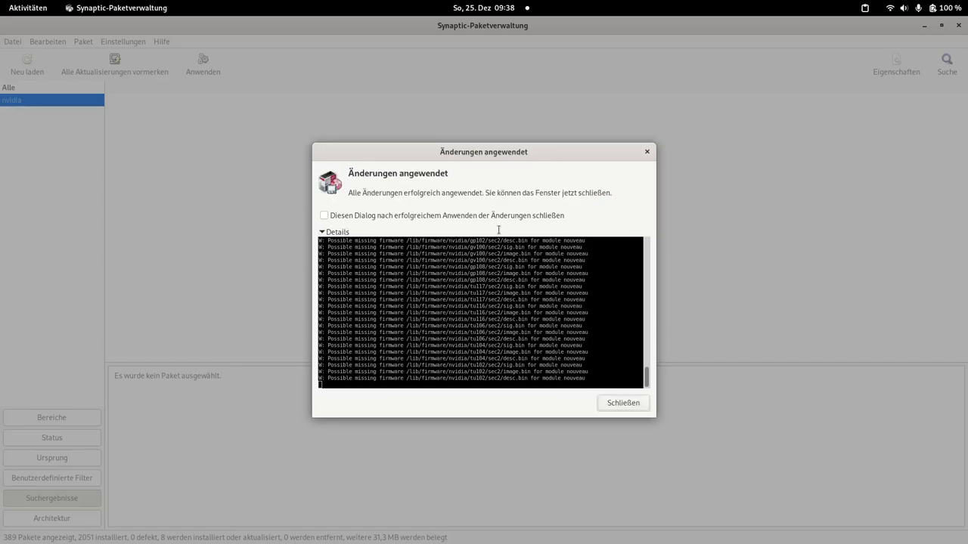
{"action": "left_click", "coordinate": [647, 152]}
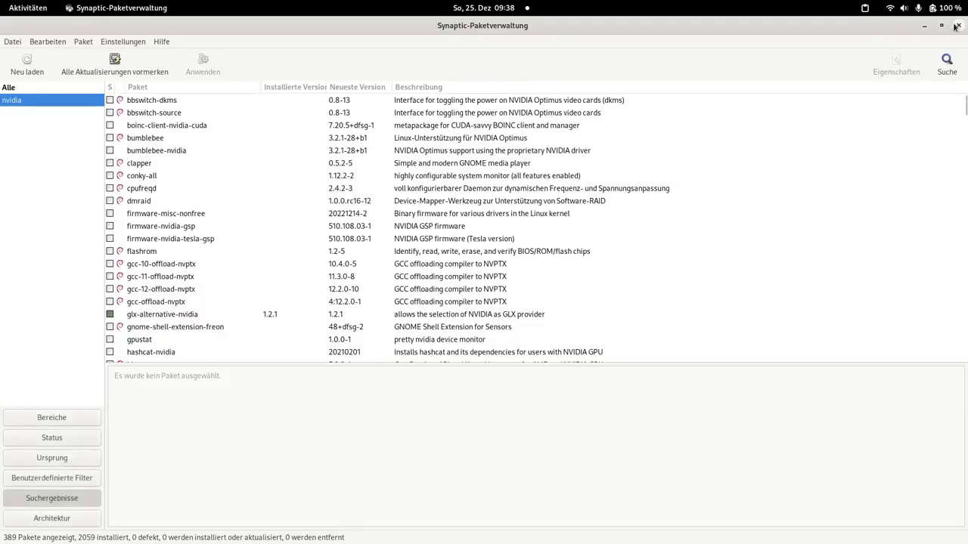
{"action": "left_click", "coordinate": [957, 25]}
{"action": "left_click", "coordinate": [938, 6]}
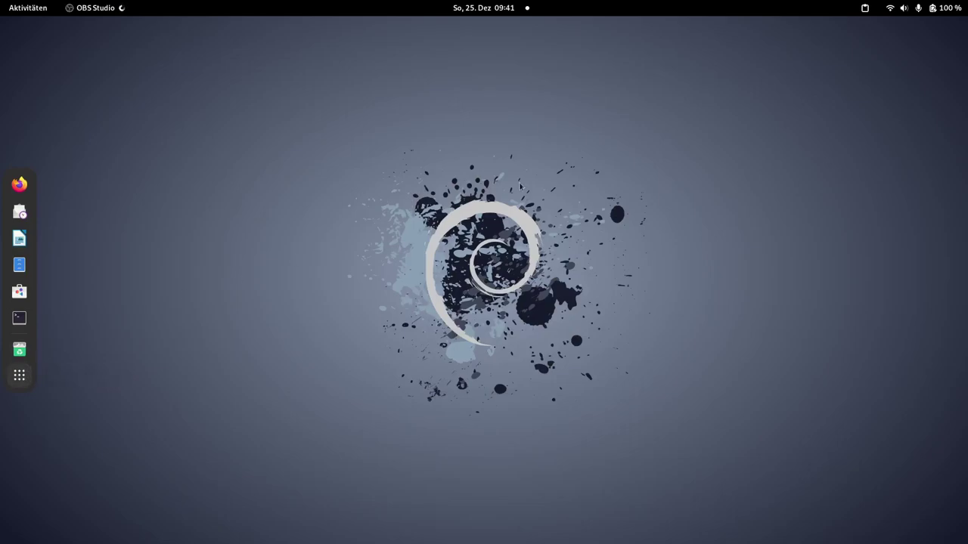
{"action": "left_click", "coordinate": [935, 9]}
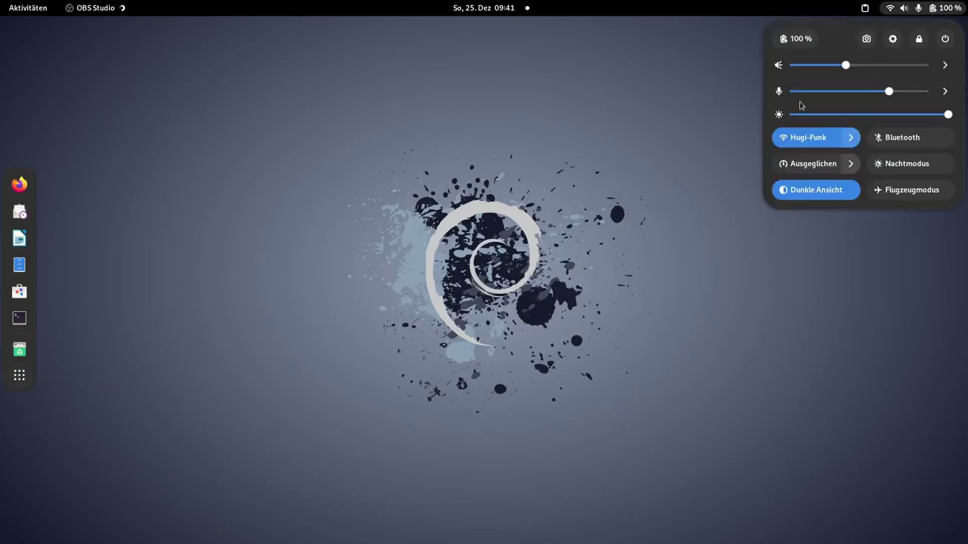
{"action": "left_click", "coordinate": [892, 38]}
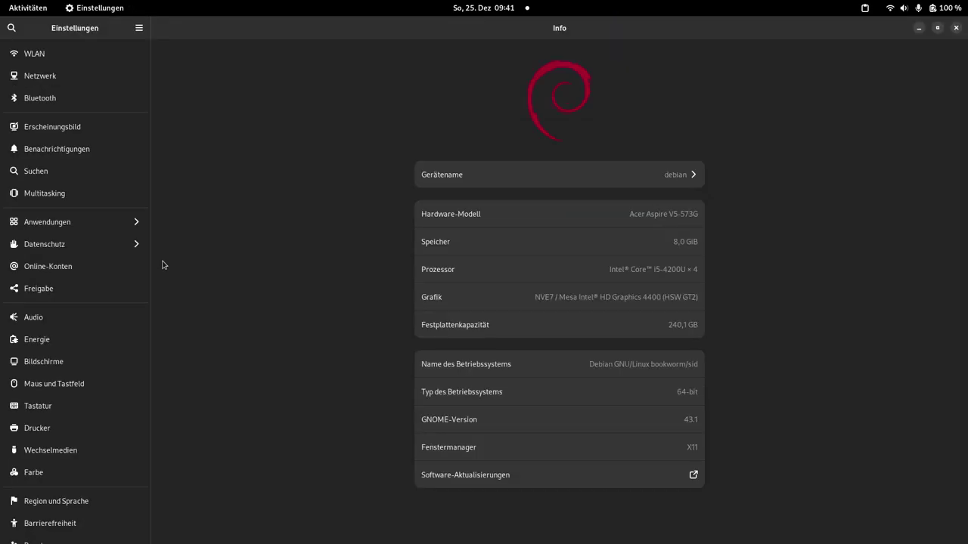
{"action": "scroll", "coordinate": [71, 454], "scroll_direction": "down", "scroll_amount": 3}
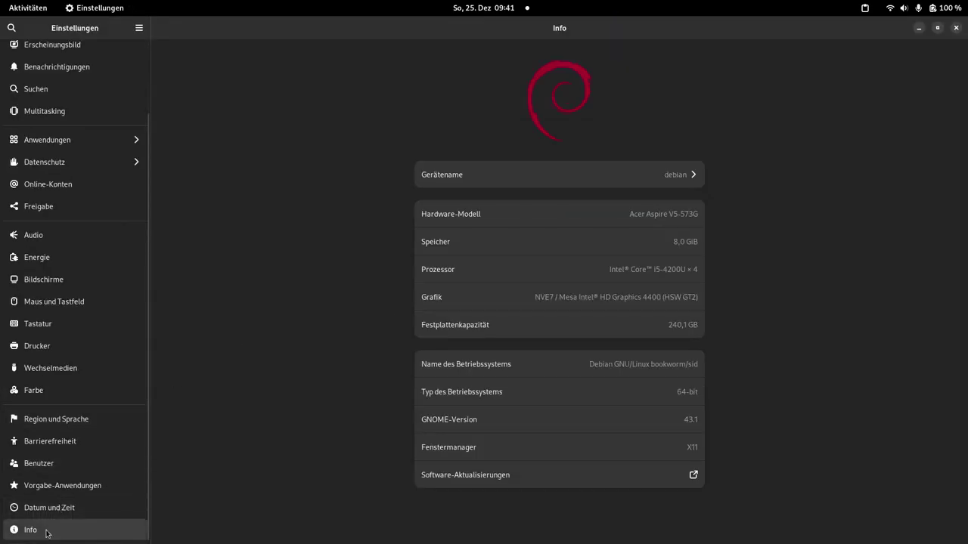
{"action": "left_click_drag", "start_coordinate": [535, 299], "coordinate": [571, 296]}
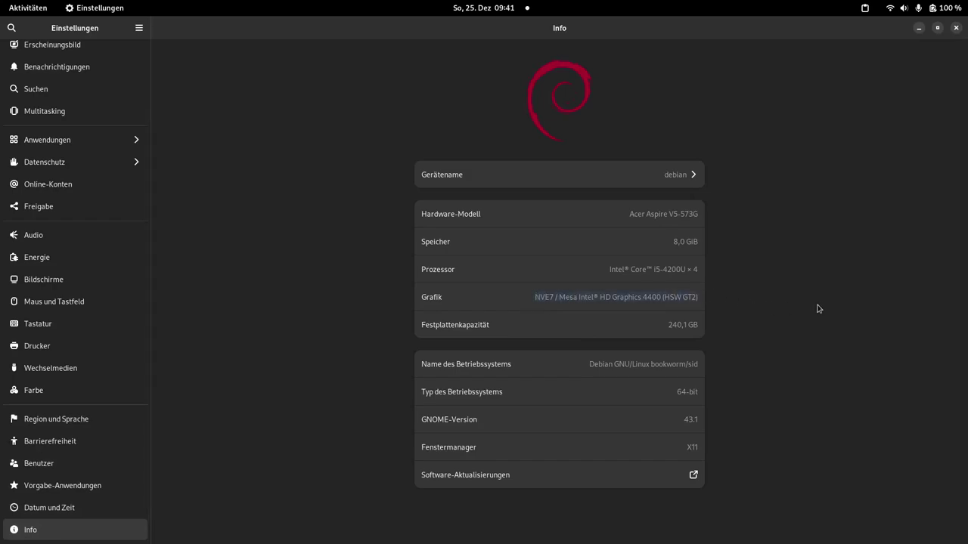
{"action": "left_click", "coordinate": [956, 28]}
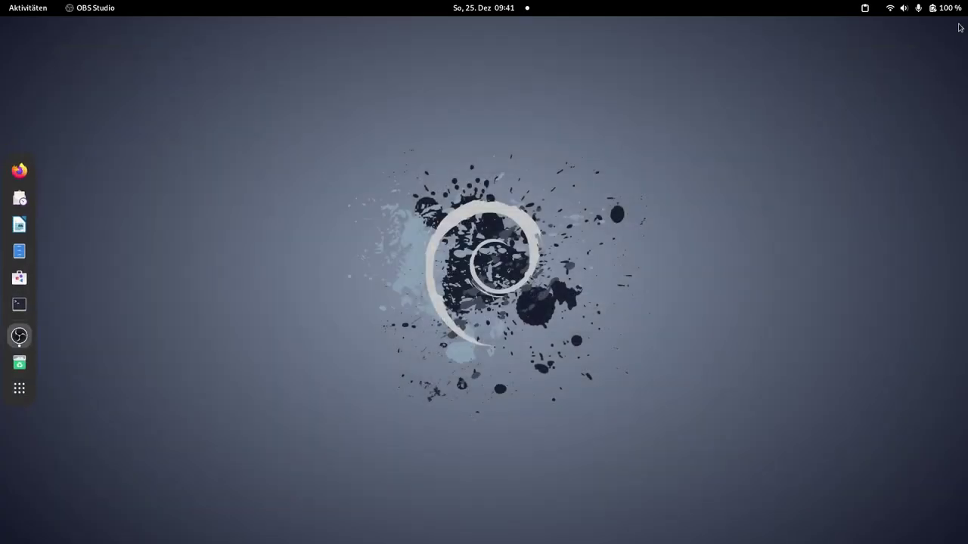
Step: Launch Synaptic-Paketverwaltung from the overview search and authenticate with the user password
{"action": "left_click", "coordinate": [18, 388]}
{"action": "type", "text": "synaptc"}
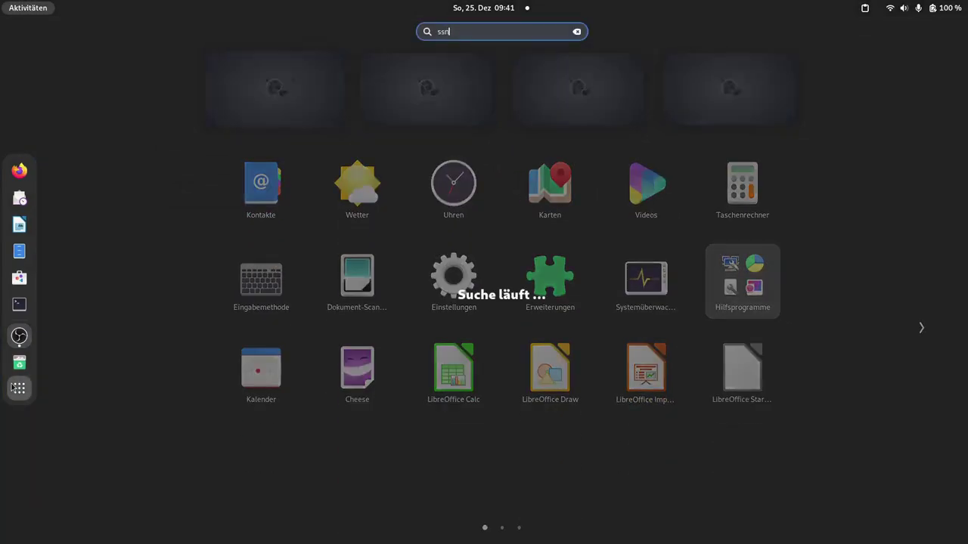
{"action": "key", "text": "BackSpace"}
{"action": "key", "text": "BackSpace"}
{"action": "key", "text": "BackSpace"}
{"action": "key", "text": "BackSpace"}
{"action": "key", "text": "BackSpace"}
{"action": "key", "text": "BackSpace"}
{"action": "left_click", "coordinate": [451, 85]}
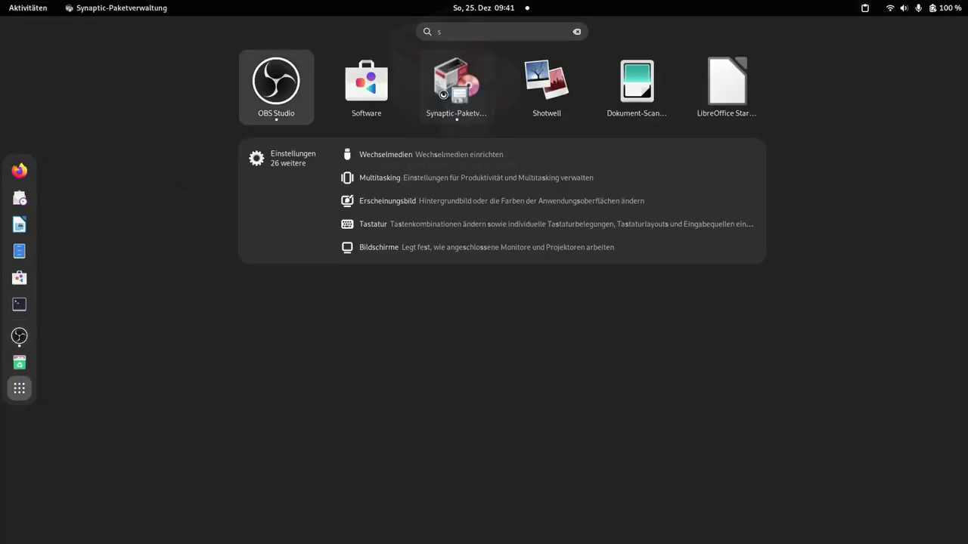
{"action": "type", "text": "•••••••••"}
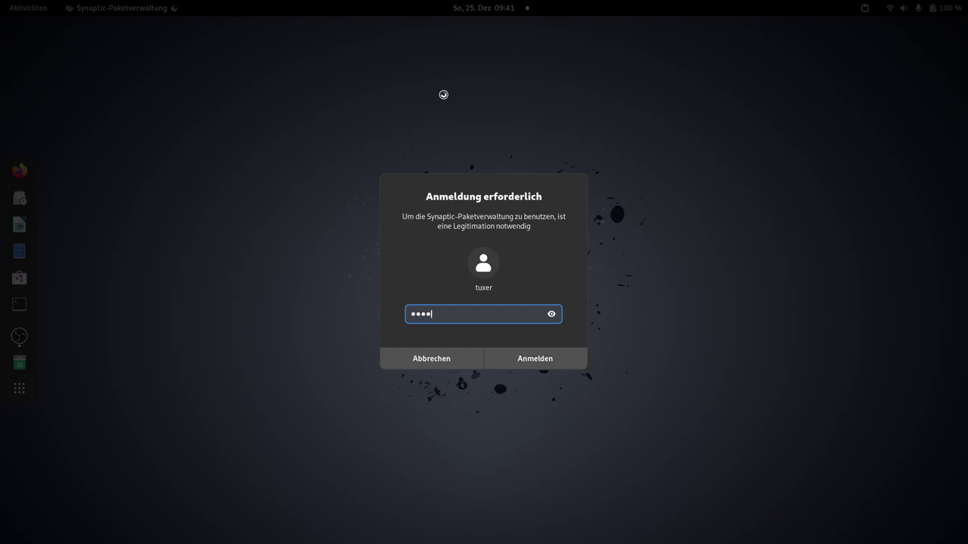
{"action": "key", "text": "Return"}
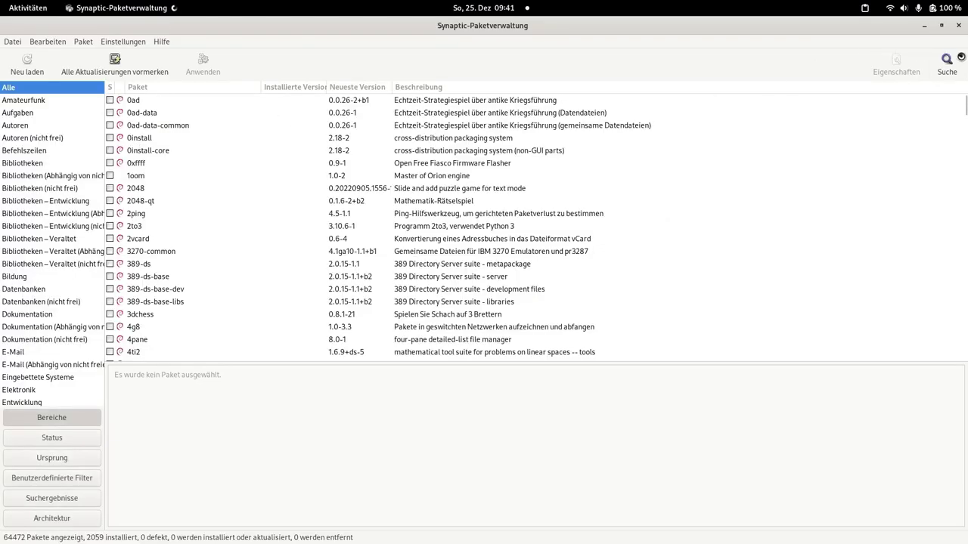
Step: Search the package list for nvidia
{"action": "left_click", "coordinate": [946, 64]}
{"action": "type", "text": "nvidia"}
{"action": "key", "text": "Return"}
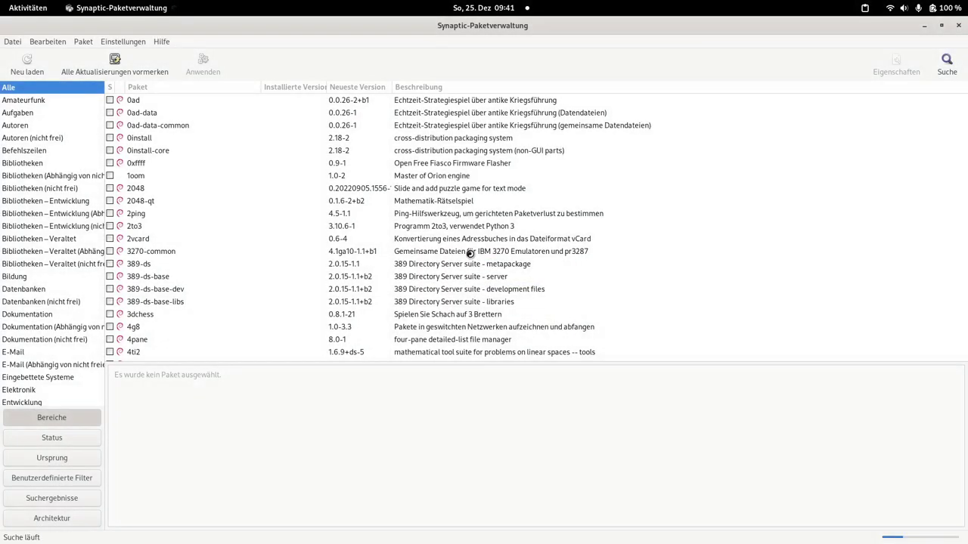
Step: Mark nvidia-settings for installation, accepting its required dependency packages
{"action": "scroll", "coordinate": [195, 315], "scroll_direction": "down", "scroll_amount": 4}
{"action": "scroll", "coordinate": [195, 315], "scroll_direction": "down", "scroll_amount": 20}
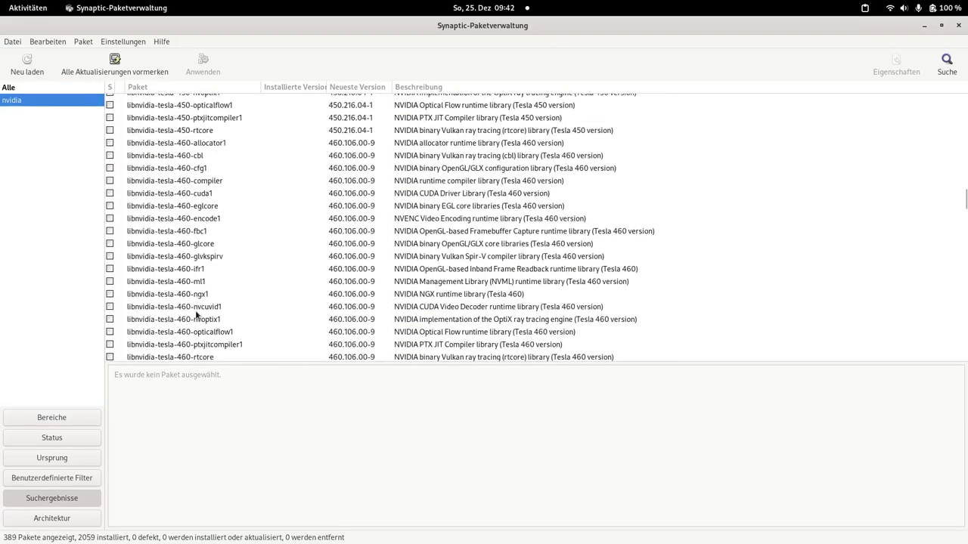
{"action": "scroll", "coordinate": [195, 313], "scroll_direction": "down", "scroll_amount": 15}
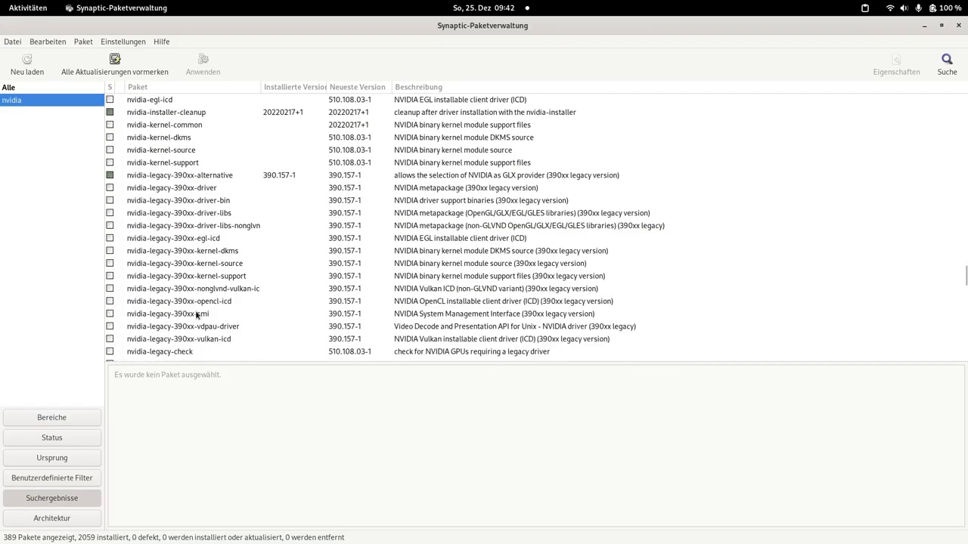
{"action": "left_click", "coordinate": [170, 187]}
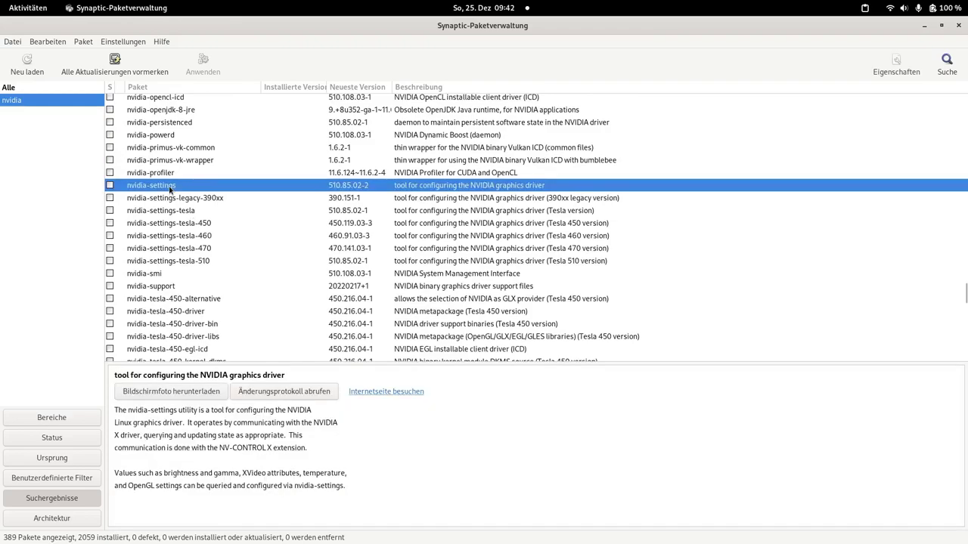
{"action": "left_click", "coordinate": [110, 186]}
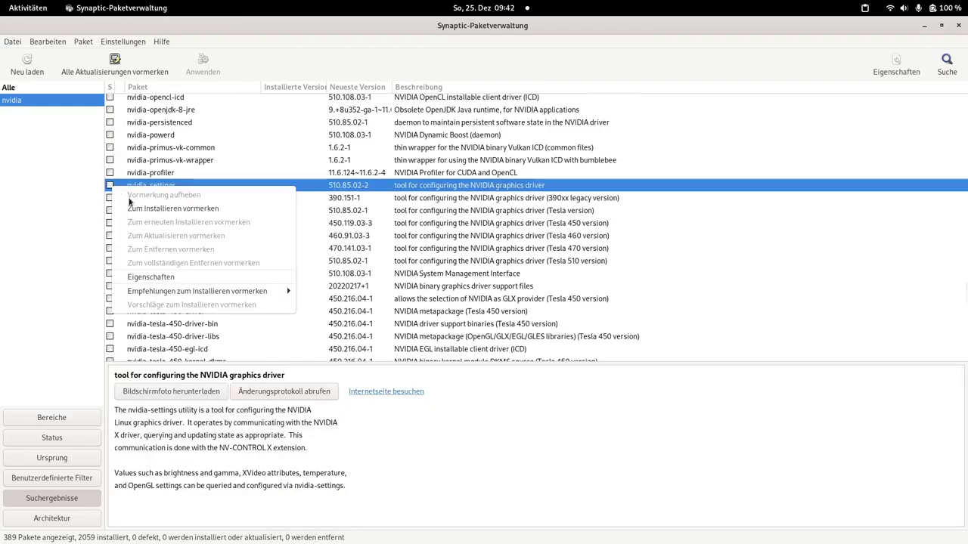
{"action": "left_click", "coordinate": [154, 209]}
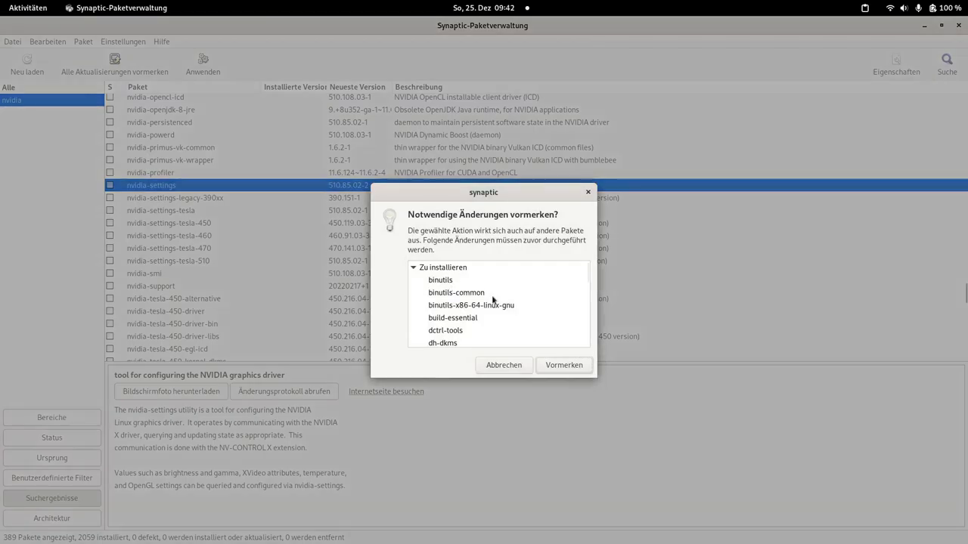
{"action": "left_click", "coordinate": [565, 365]}
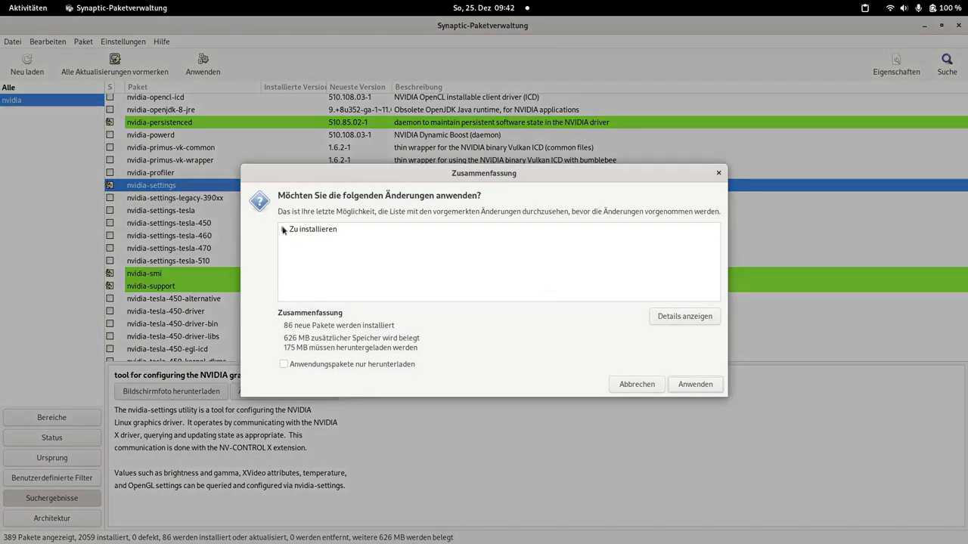
Step: Review the summary of 86 new packages using 626 MB and apply it
{"action": "left_click", "coordinate": [283, 230]}
{"action": "left_click_drag", "start_coordinate": [403, 178], "coordinate": [405, 9]}
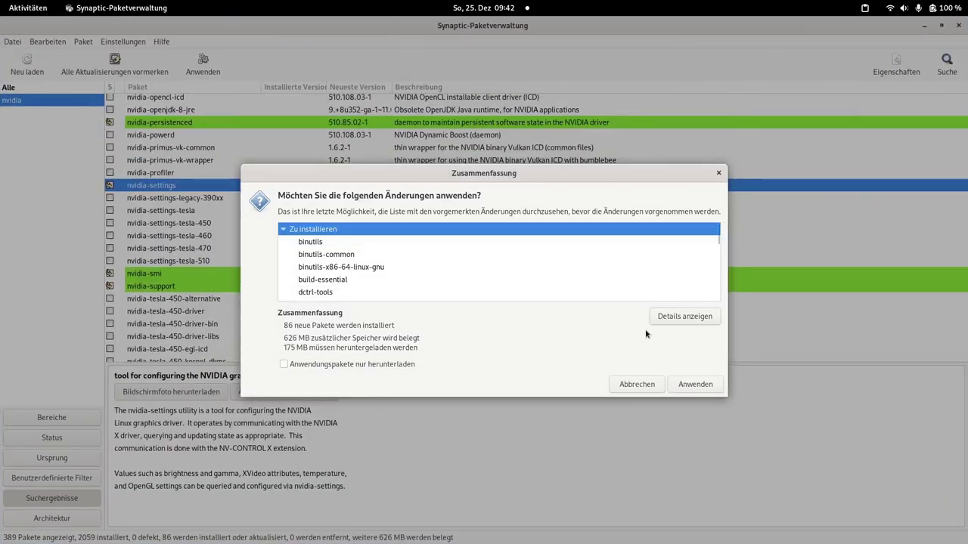
{"action": "left_click", "coordinate": [671, 318]}
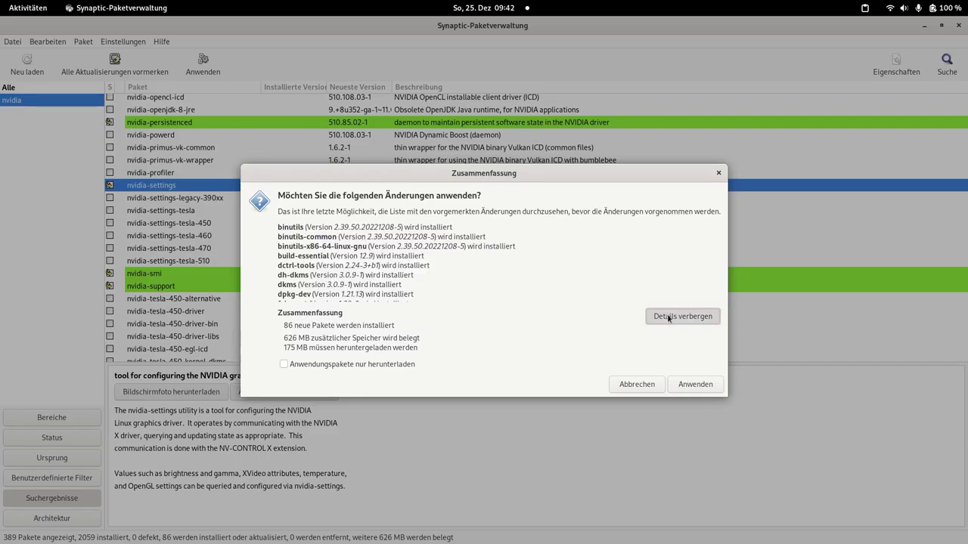
{"action": "left_click", "coordinate": [670, 319]}
{"action": "left_click", "coordinate": [694, 387]}
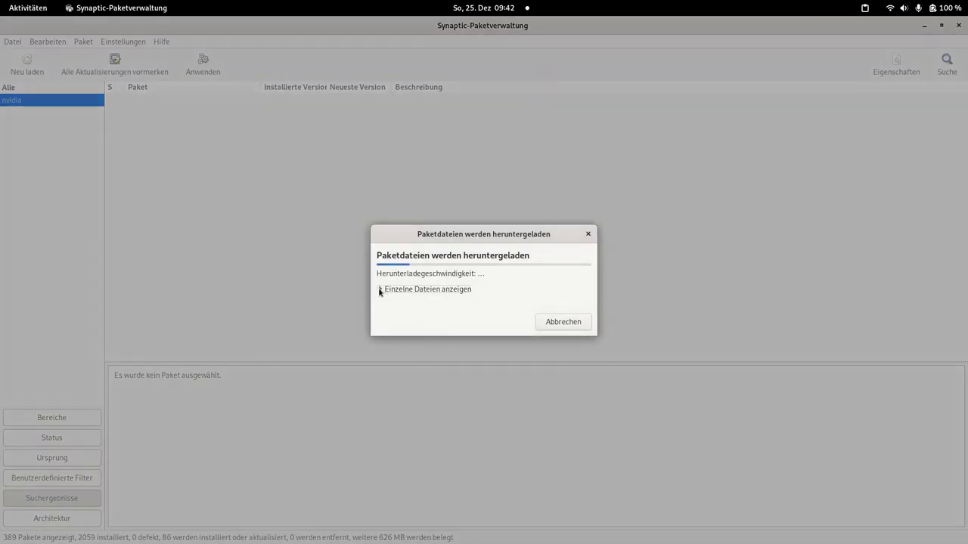
Step: Show individual download files, enlarge the progress window, and acknowledge the Nouveau conflict notice
{"action": "left_click", "coordinate": [380, 289]}
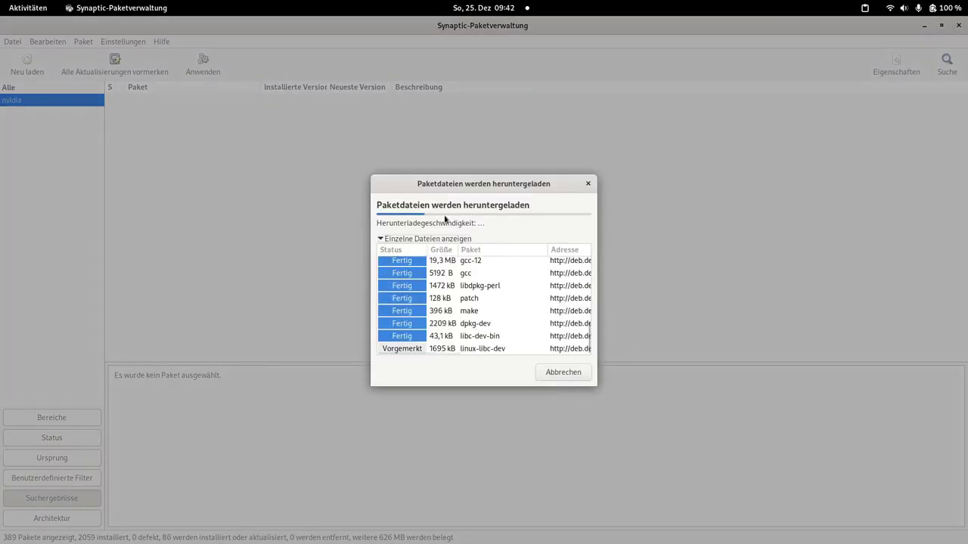
{"action": "left_click_drag", "start_coordinate": [613, 393], "coordinate": [791, 468]}
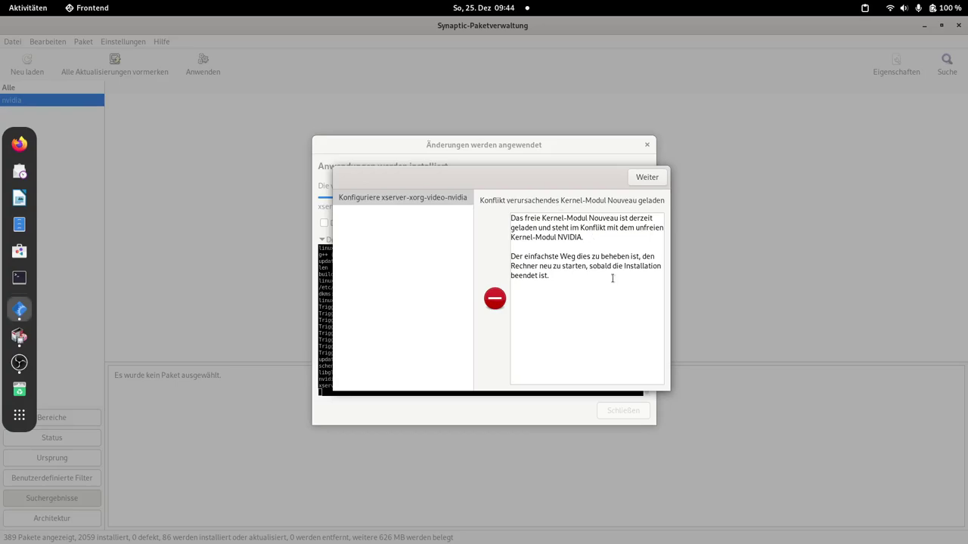
{"action": "left_click", "coordinate": [646, 177]}
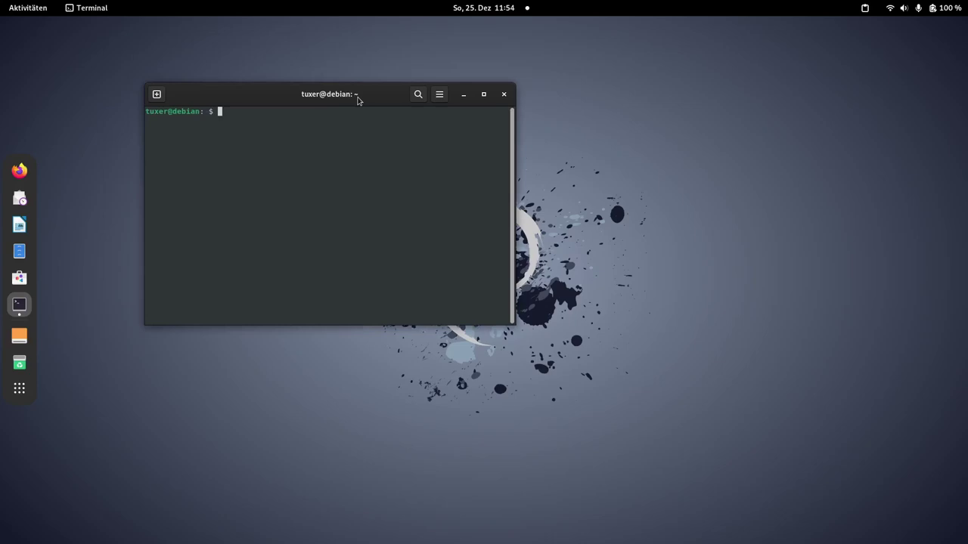
Step: Zoom in the terminal text and run apt list *canberra*
{"action": "key", "text": "ctrl+plus"}
{"action": "key", "text": "ctrl+plus"}
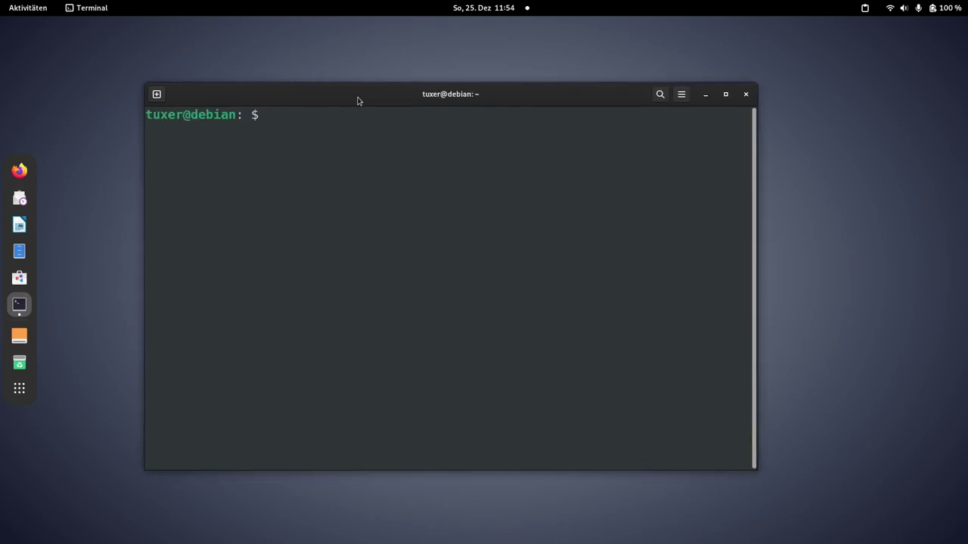
{"action": "type", "text": "apt list"}
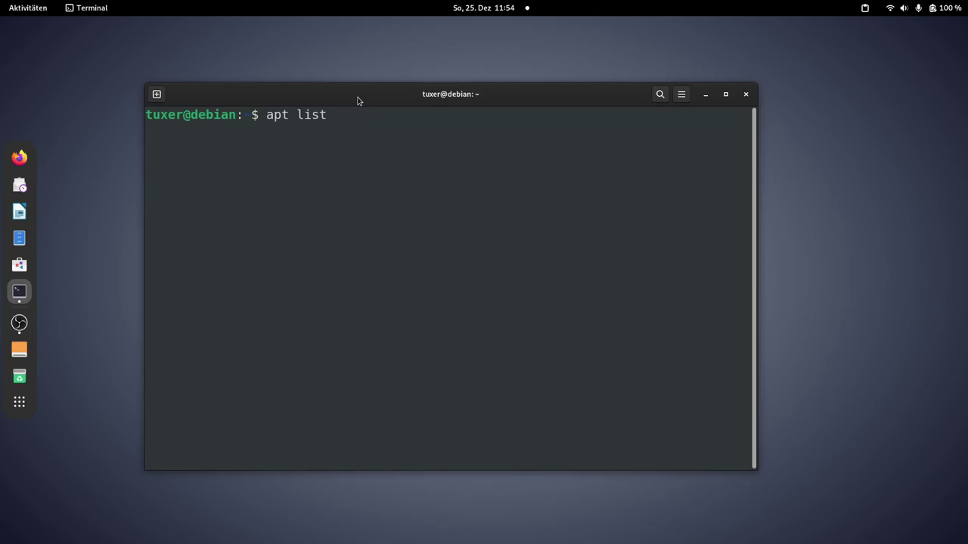
{"action": "type", "text": "*canberra*"}
{"action": "key", "text": "Return"}
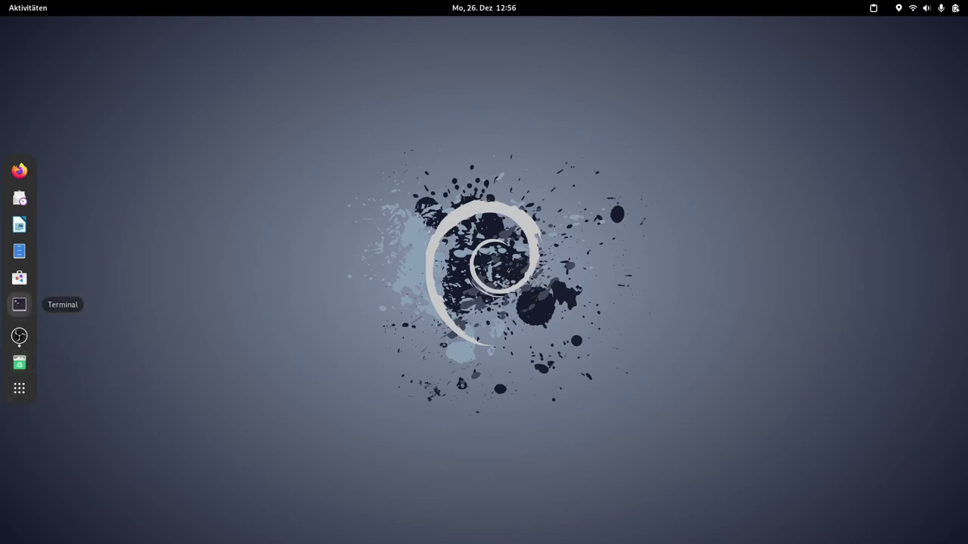
Step: Open a zoomed-in terminal and run lsb_release -a and uname -a
{"action": "left_click", "coordinate": [19, 304]}
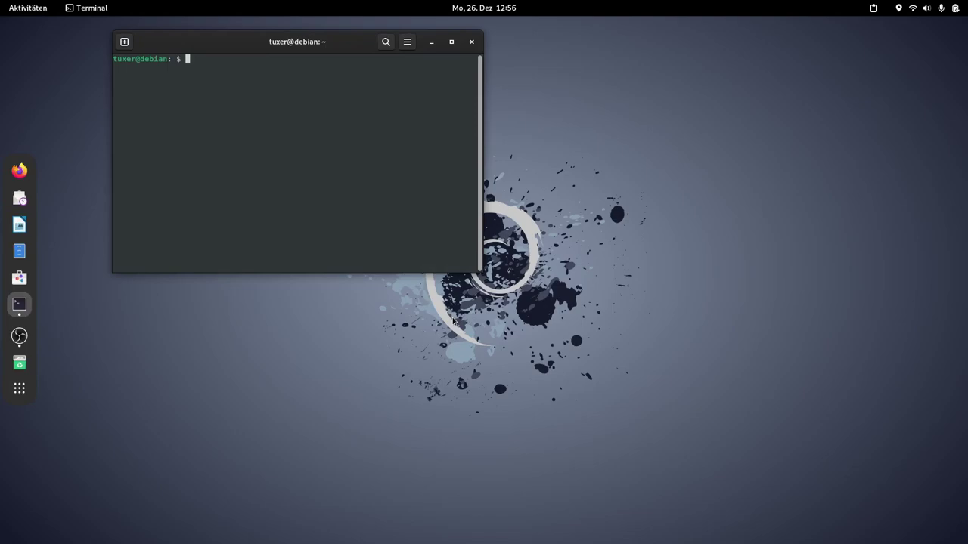
{"action": "key", "text": "ctrl+plus"}
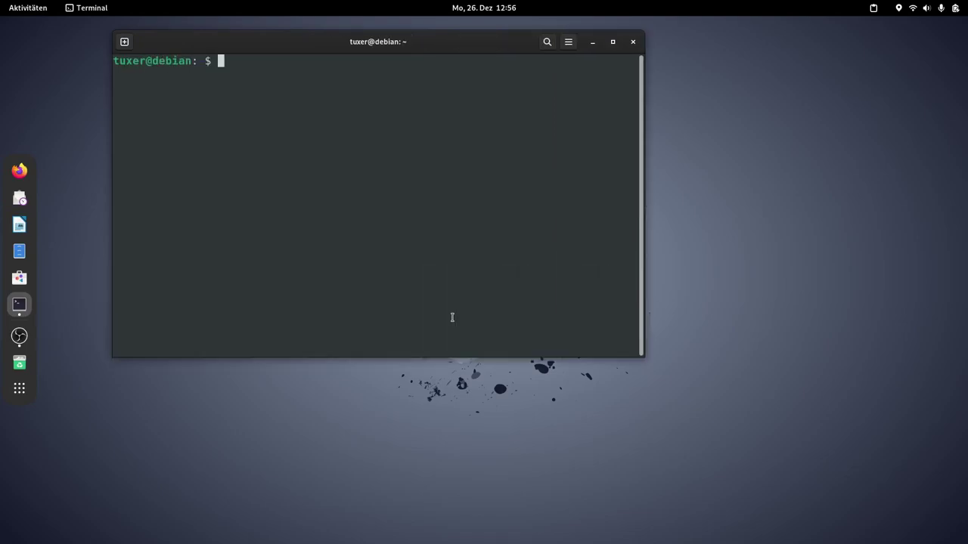
{"action": "type", "text": "lsb_release -a"}
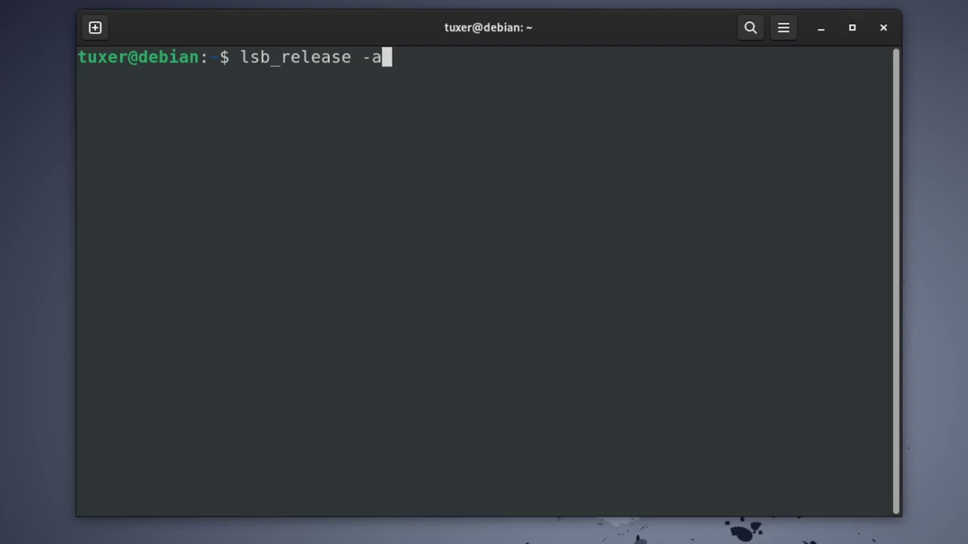
{"action": "key", "text": "Return"}
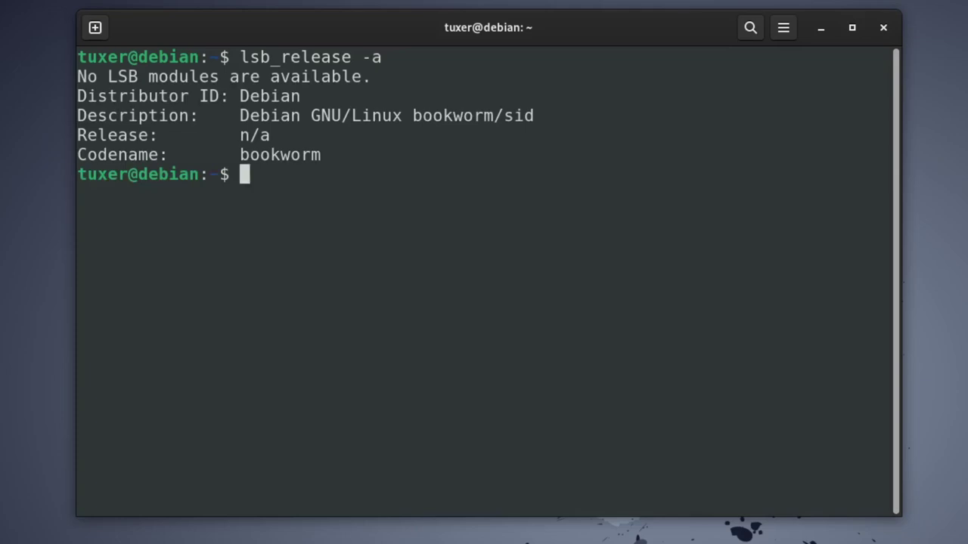
{"action": "type", "text": "unama"}
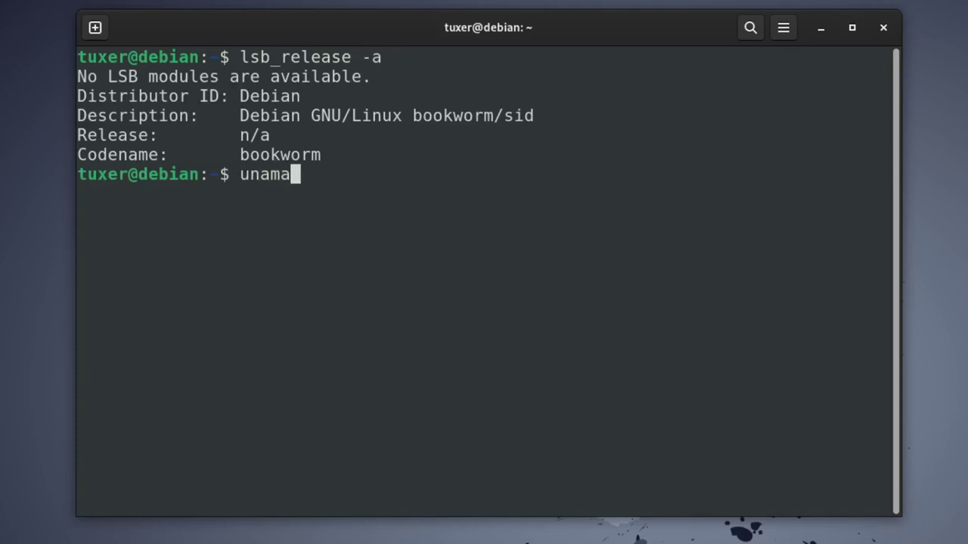
{"action": "key", "text": "BackSpace"}
{"action": "type", "text": "e -a"}
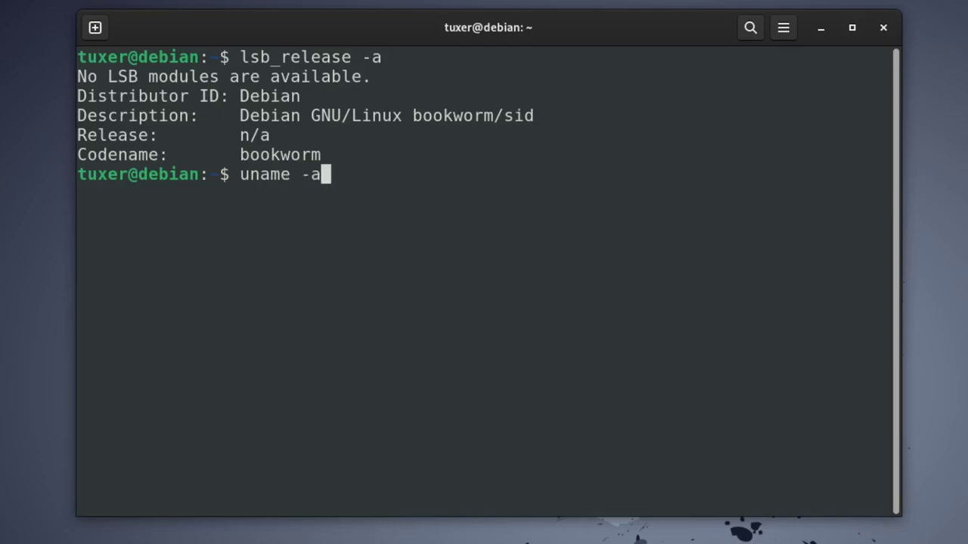
{"action": "key", "text": "Return"}
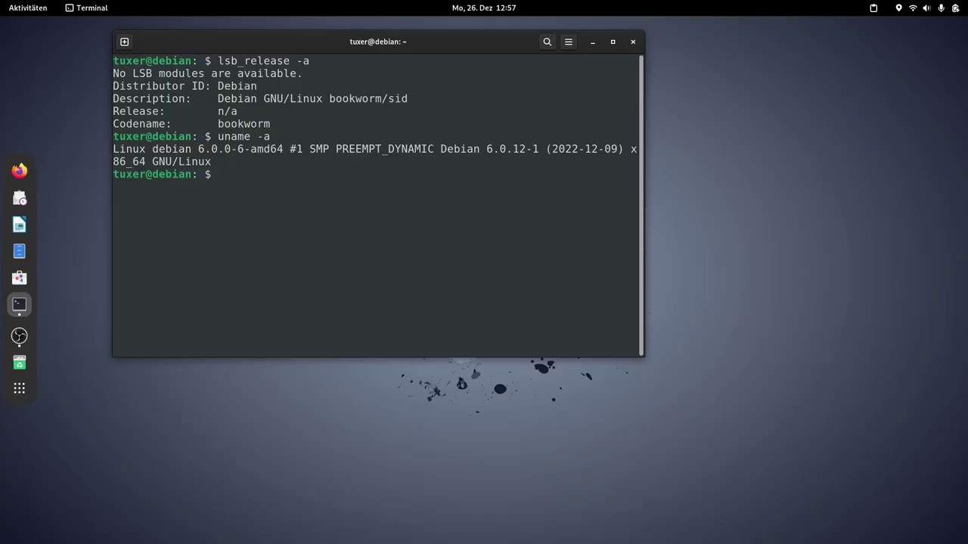
Step: Widen the window, highlight the kernel version and bookworm/sid release, then close the terminal
{"action": "left_click_drag", "start_coordinate": [643, 356], "coordinate": [782, 371]}
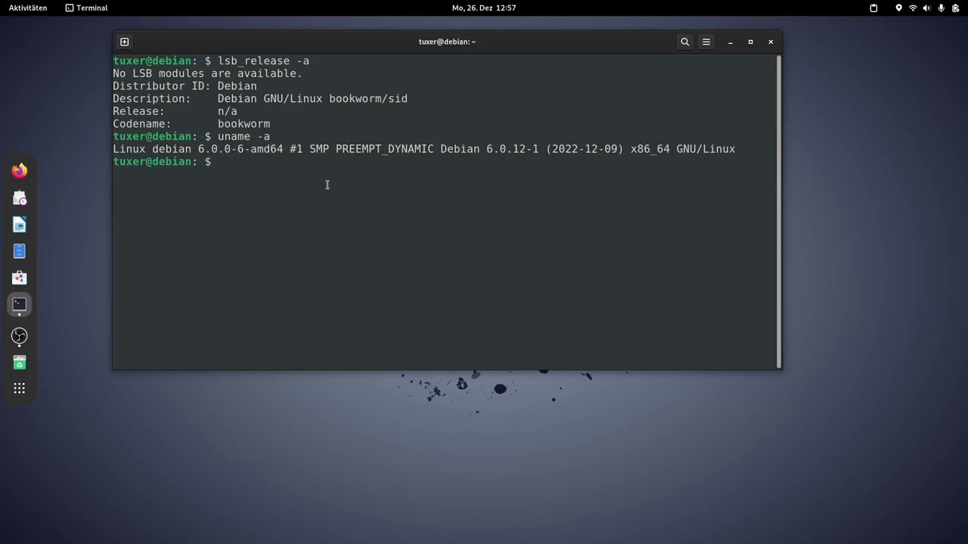
{"action": "left_click_drag", "start_coordinate": [285, 150], "coordinate": [112, 147]}
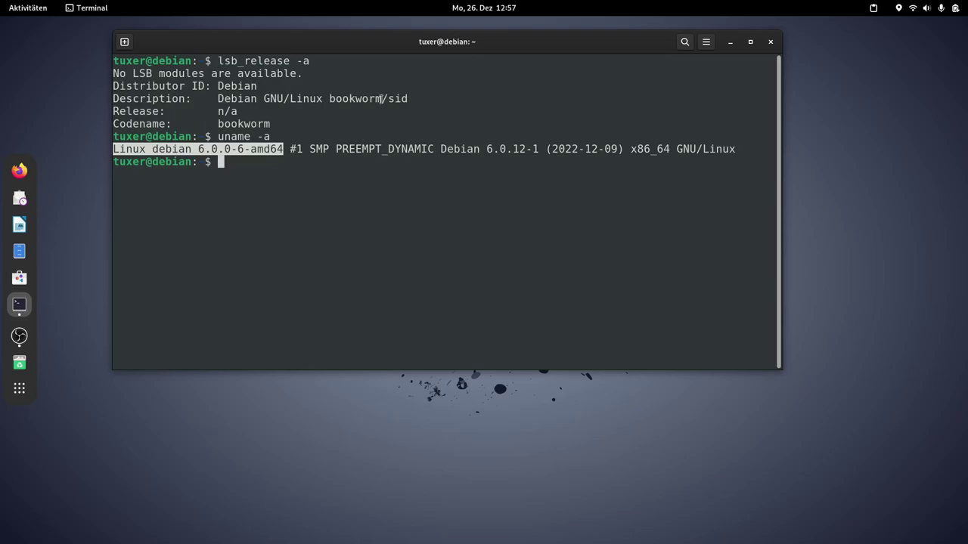
{"action": "left_click_drag", "start_coordinate": [410, 98], "coordinate": [329, 98]}
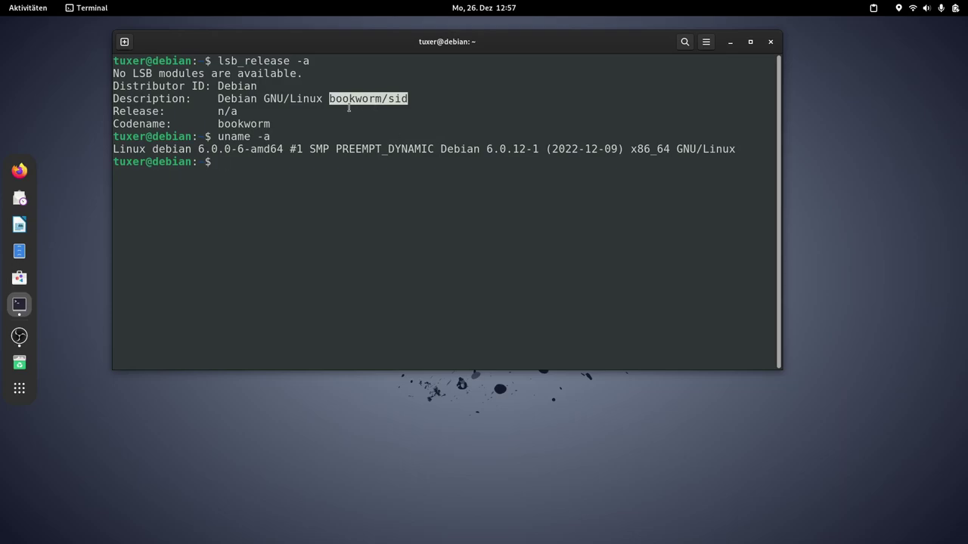
{"action": "left_click", "coordinate": [376, 186]}
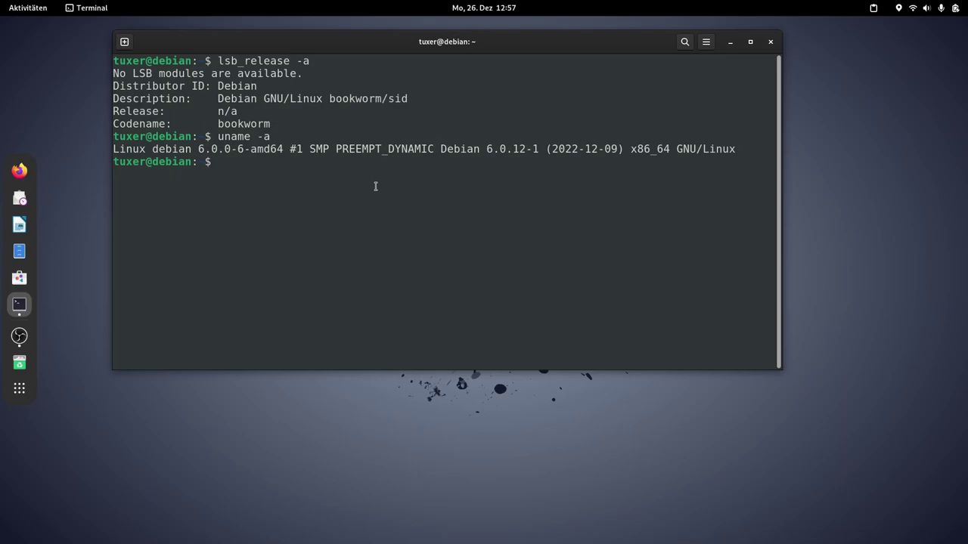
{"action": "left_click", "coordinate": [768, 42]}
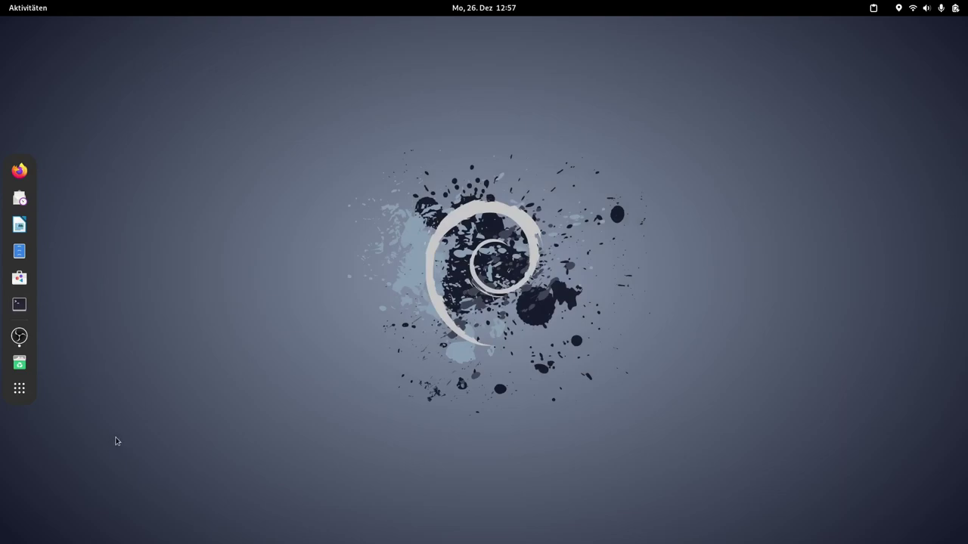
Step: Launch dconf-Editor from the app grid, suppress future warnings, and maximize it at the root
{"action": "left_click", "coordinate": [20, 389]}
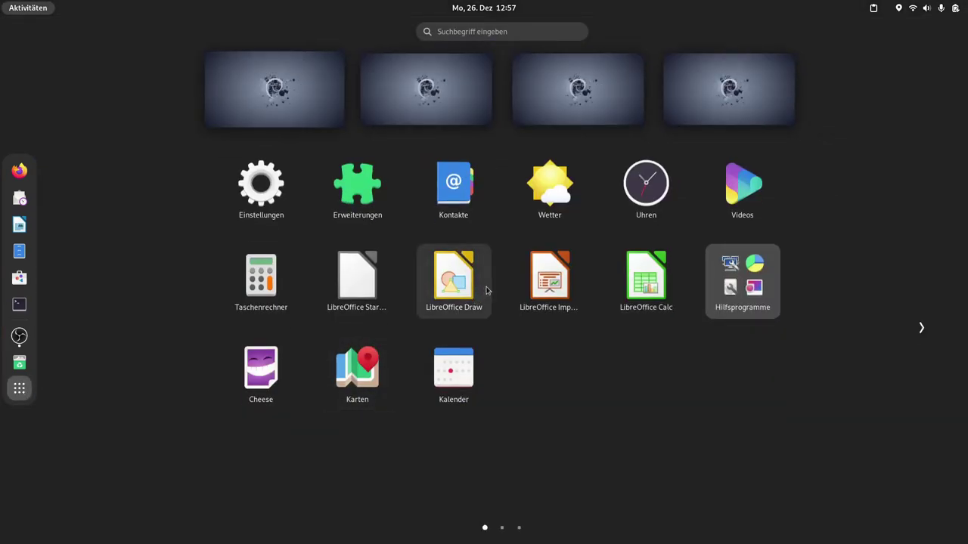
{"action": "scroll", "coordinate": [486, 291], "scroll_direction": "down", "scroll_amount": 1}
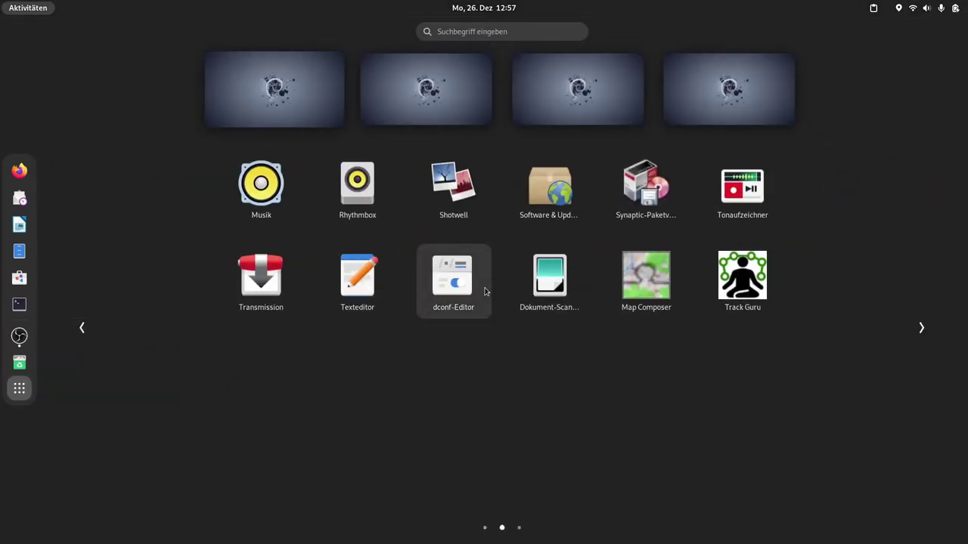
{"action": "left_click", "coordinate": [449, 296]}
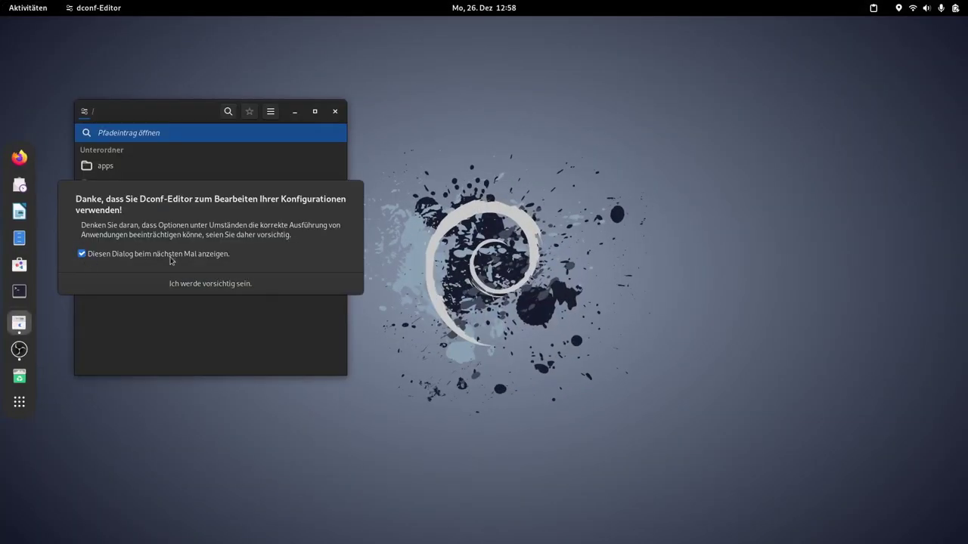
{"action": "left_click", "coordinate": [89, 260]}
{"action": "left_click", "coordinate": [190, 283]}
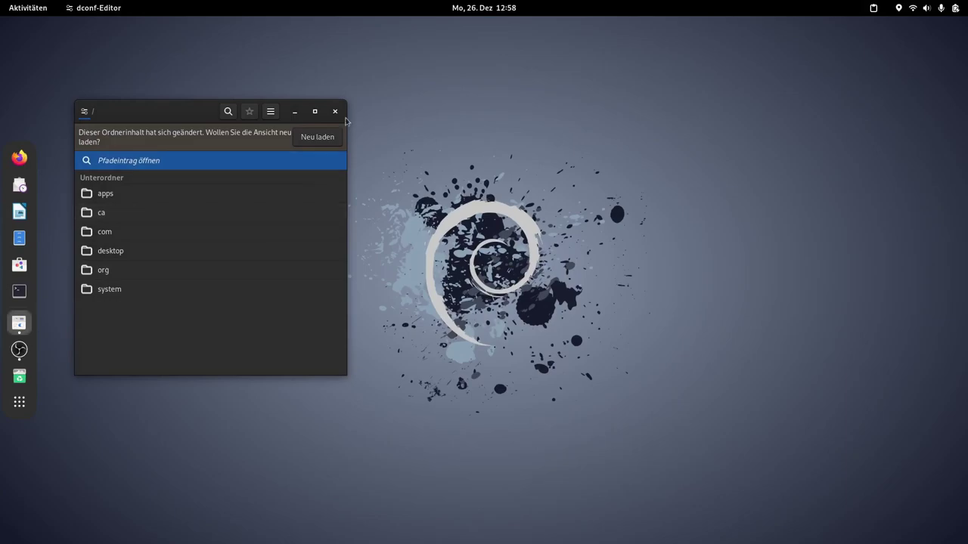
{"action": "left_click", "coordinate": [315, 113]}
{"action": "left_click", "coordinate": [711, 52]}
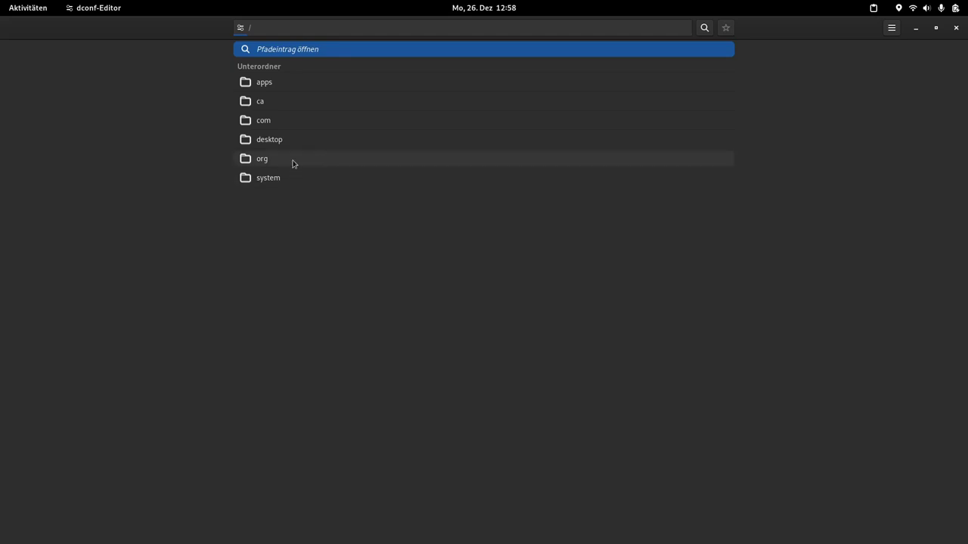
Step: Browse down to the org/gnome/nautilus settings folder
{"action": "left_click", "coordinate": [253, 164]}
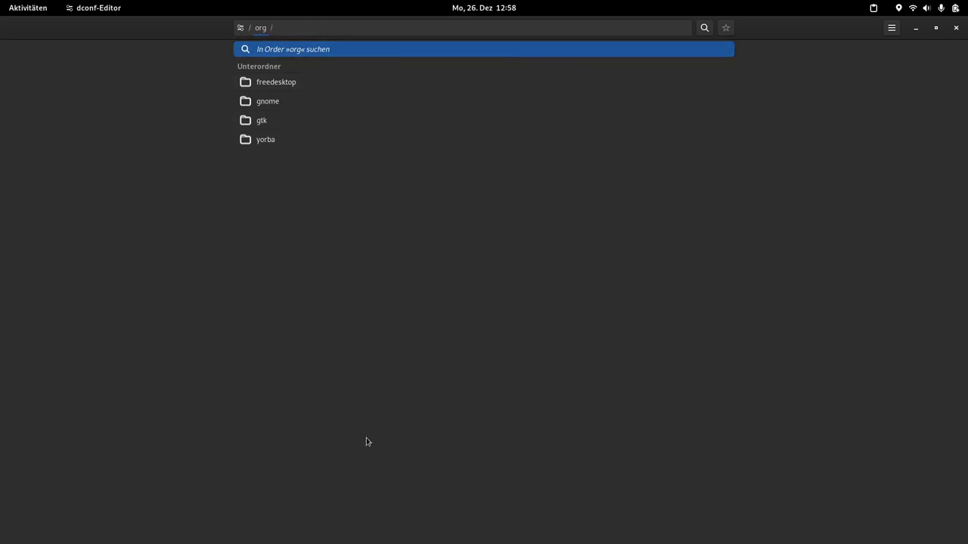
{"action": "left_click", "coordinate": [292, 101]}
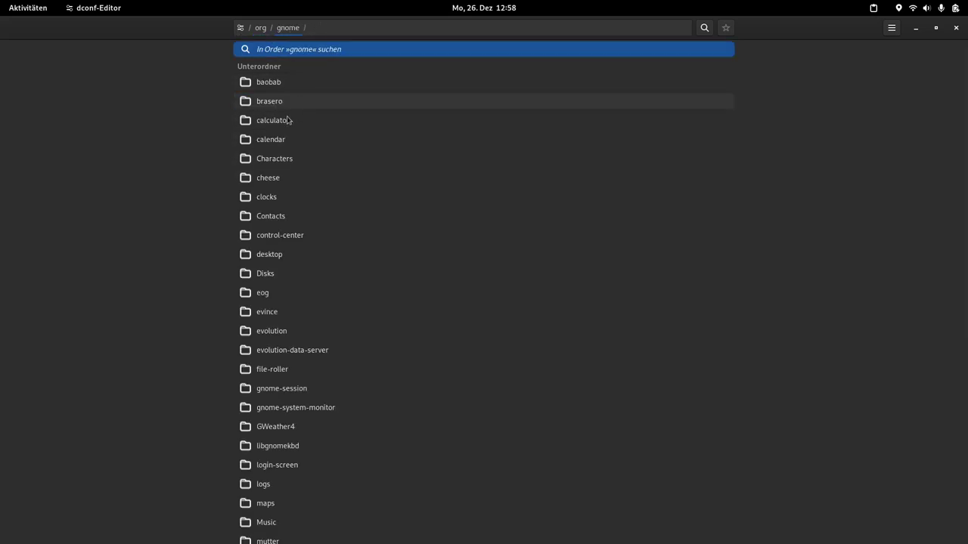
{"action": "scroll", "coordinate": [293, 378], "scroll_direction": "down", "scroll_amount": 3}
{"action": "scroll", "coordinate": [295, 386], "scroll_direction": "down", "scroll_amount": 3}
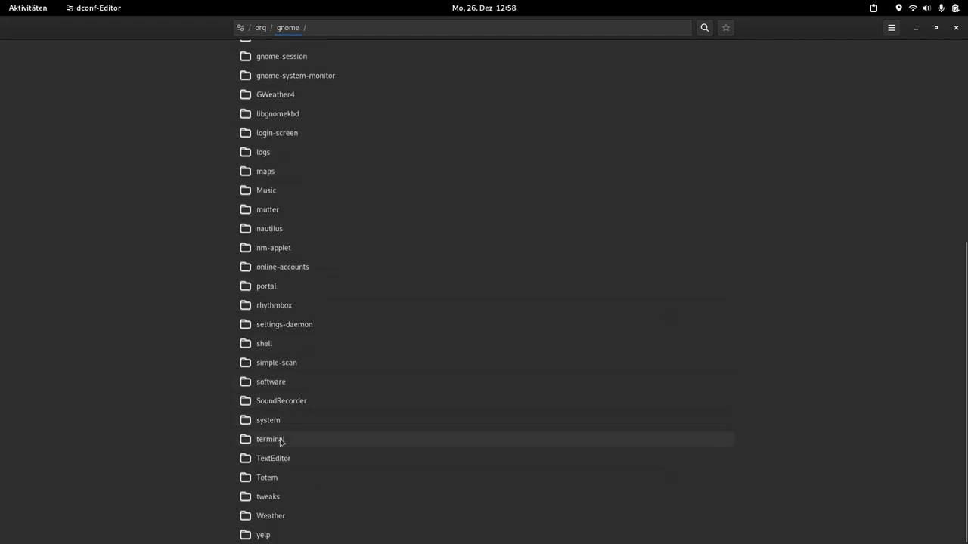
{"action": "left_click", "coordinate": [270, 229]}
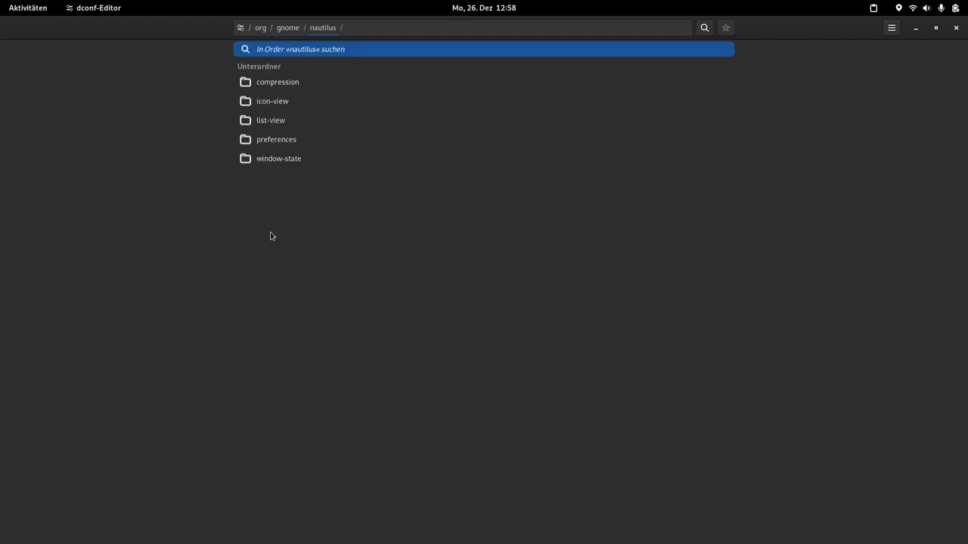
Step: Inspect the compression default-compression-format choices, leaving it on the default value
{"action": "left_click", "coordinate": [292, 76]}
{"action": "left_click", "coordinate": [714, 93]}
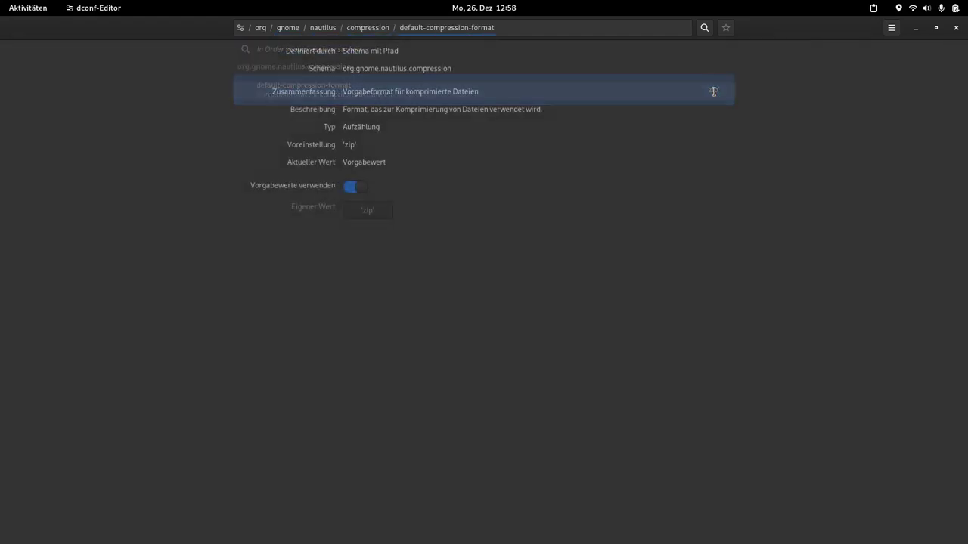
{"action": "left_click", "coordinate": [360, 189]}
{"action": "left_click", "coordinate": [368, 212]}
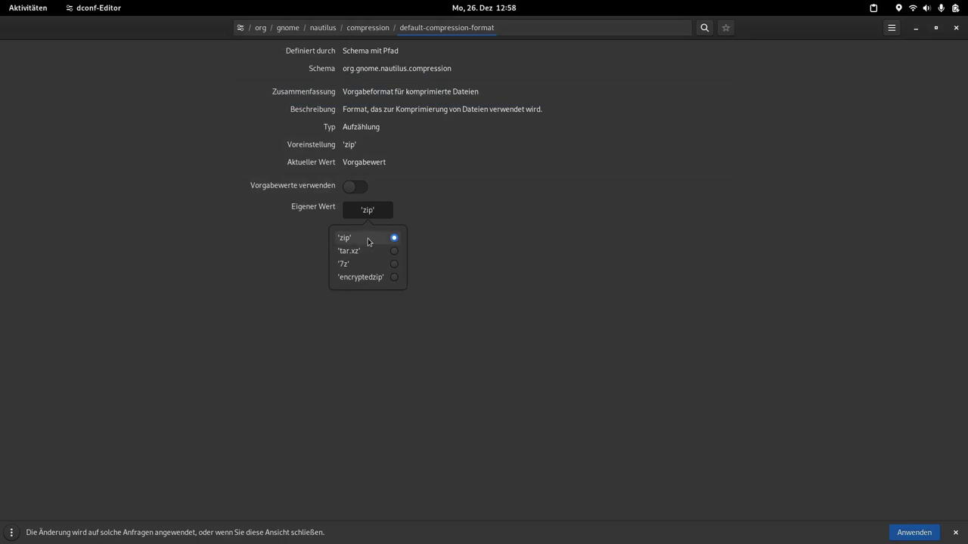
{"action": "left_click", "coordinate": [361, 187]}
{"action": "left_click", "coordinate": [362, 189]}
{"action": "left_click", "coordinate": [378, 28]}
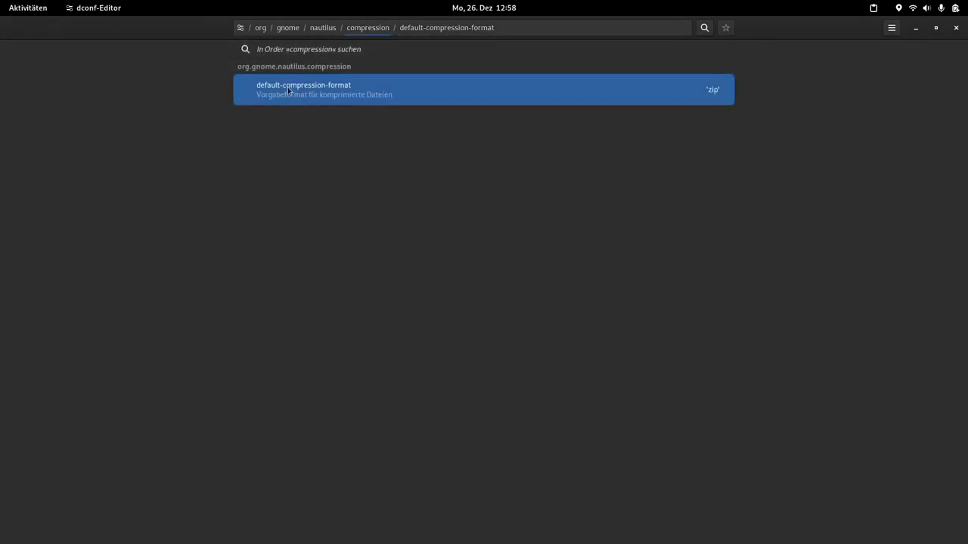
{"action": "left_click", "coordinate": [330, 30]}
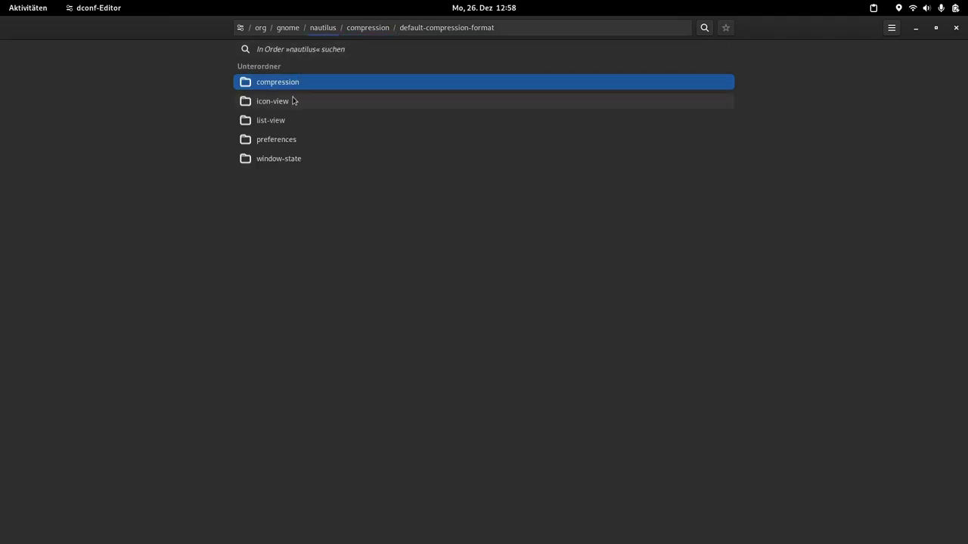
Step: Set icon-view default-zoom-level to custom value 'small', then open the list-view folder
{"action": "left_click", "coordinate": [295, 100]}
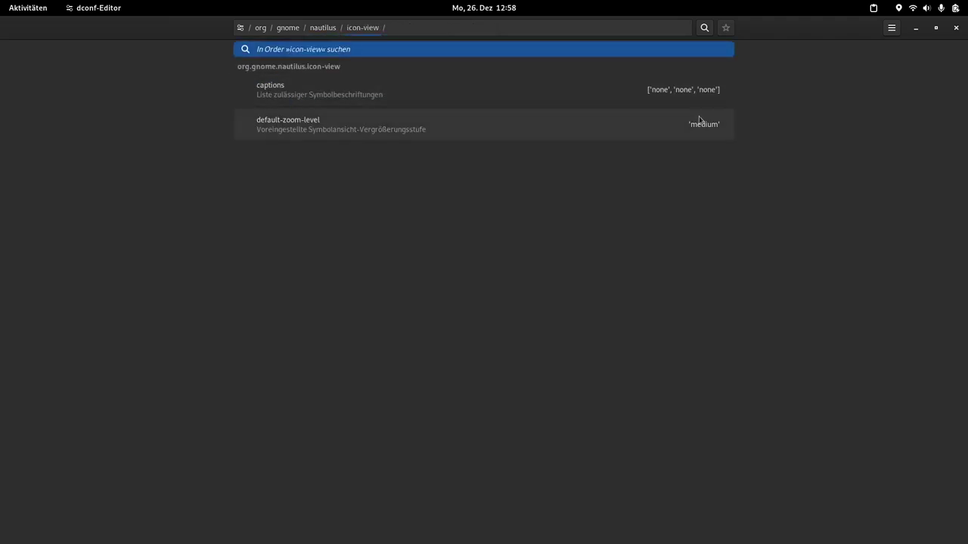
{"action": "left_click", "coordinate": [711, 138]}
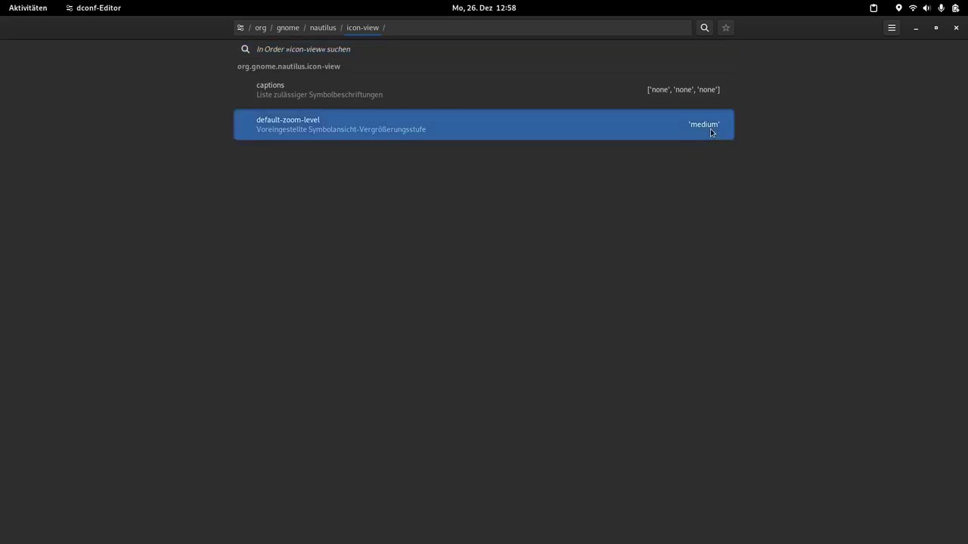
{"action": "left_click", "coordinate": [360, 190]}
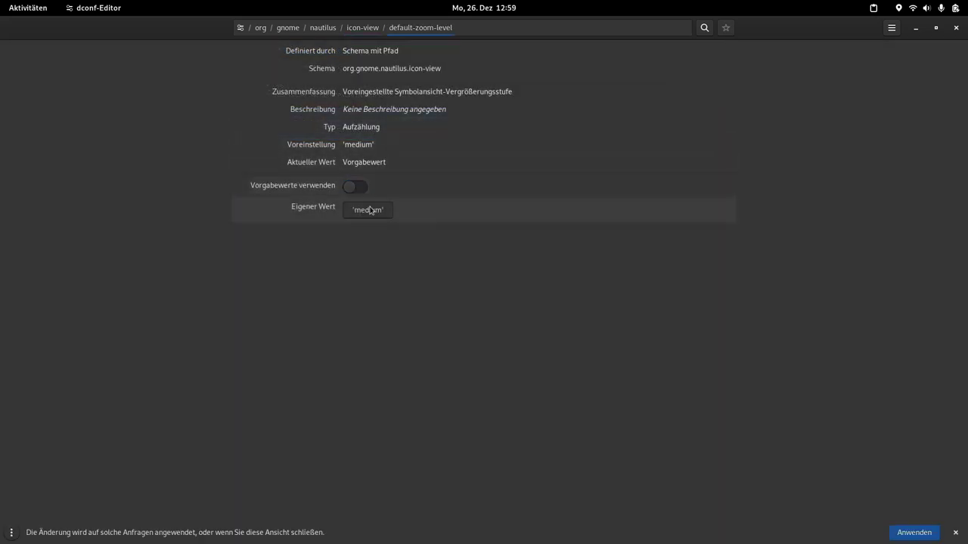
{"action": "left_click", "coordinate": [368, 209]}
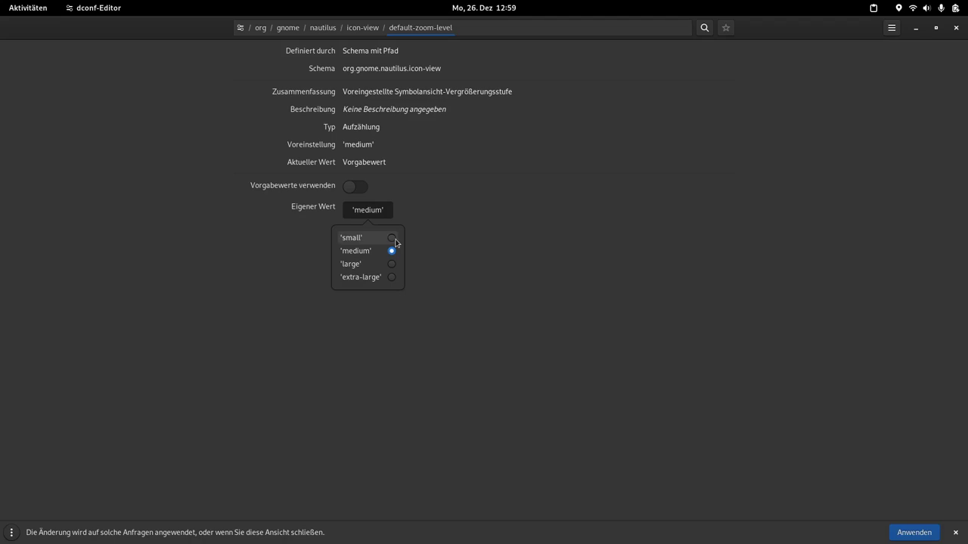
{"action": "left_click", "coordinate": [393, 238]}
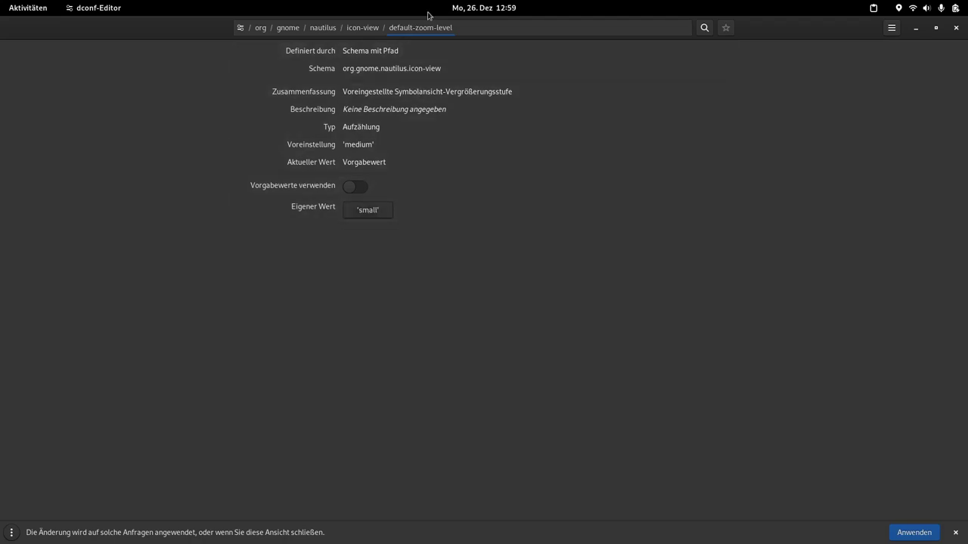
{"action": "left_click", "coordinate": [323, 27]}
{"action": "left_click", "coordinate": [304, 121]}
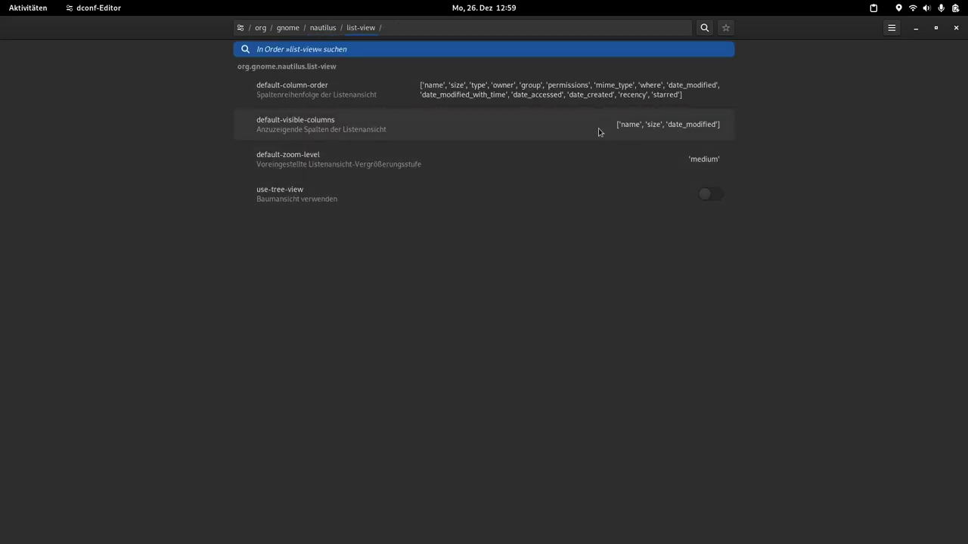
Step: Copy the word 'type' from the default-column-order default value
{"action": "left_click", "coordinate": [487, 87]}
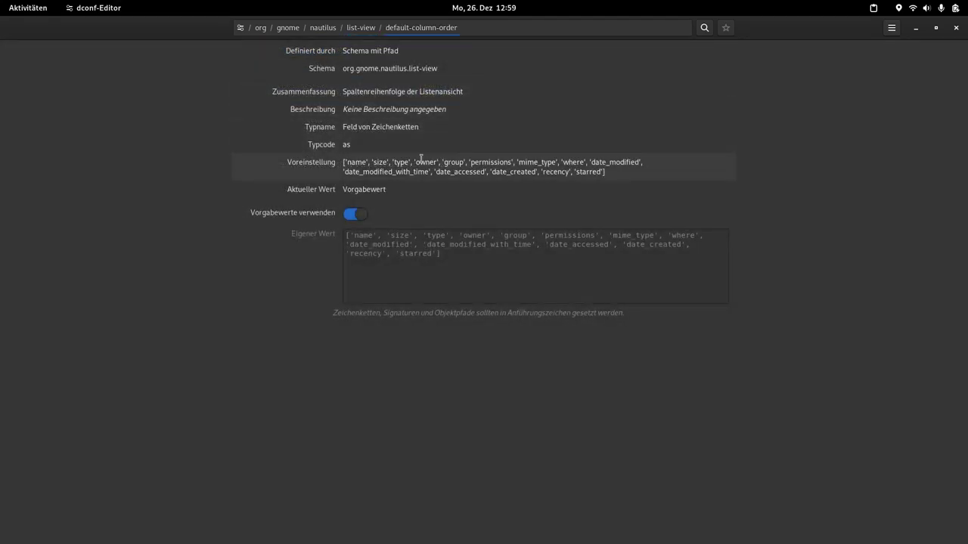
{"action": "left_click_drag", "start_coordinate": [410, 163], "coordinate": [391, 163]}
{"action": "right_click", "coordinate": [405, 166]}
{"action": "left_click", "coordinate": [435, 185]}
Step: Switch default-visible-columns off its default value, then bring up the Files window
{"action": "left_click", "coordinate": [369, 29]}
{"action": "left_click", "coordinate": [663, 127]}
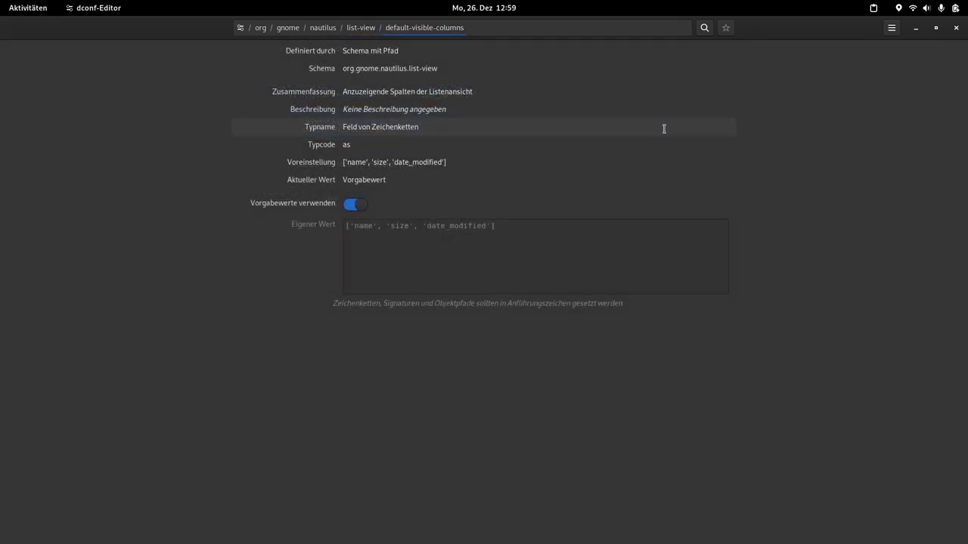
{"action": "left_click", "coordinate": [357, 206]}
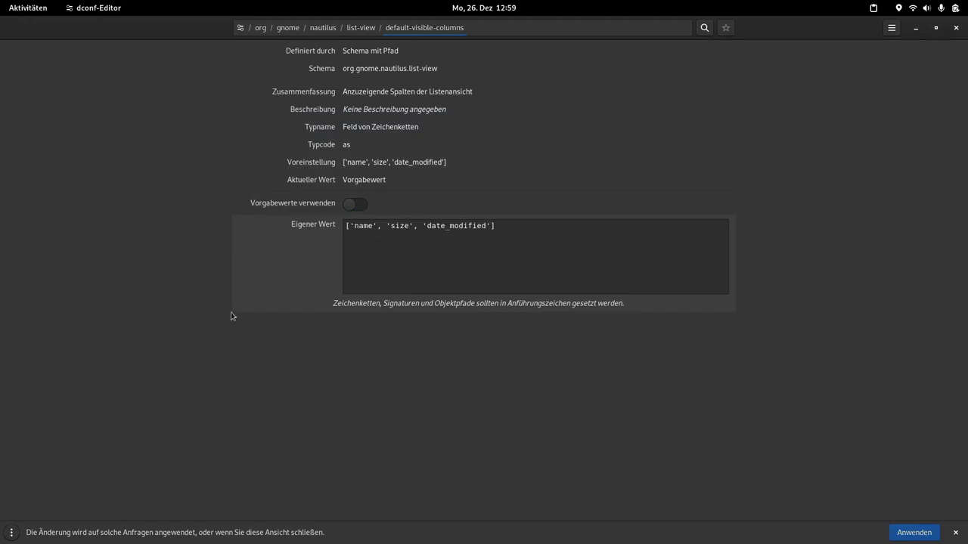
{"action": "mouse_move", "coordinate": [1, 355]}
{"action": "left_click", "coordinate": [19, 238]}
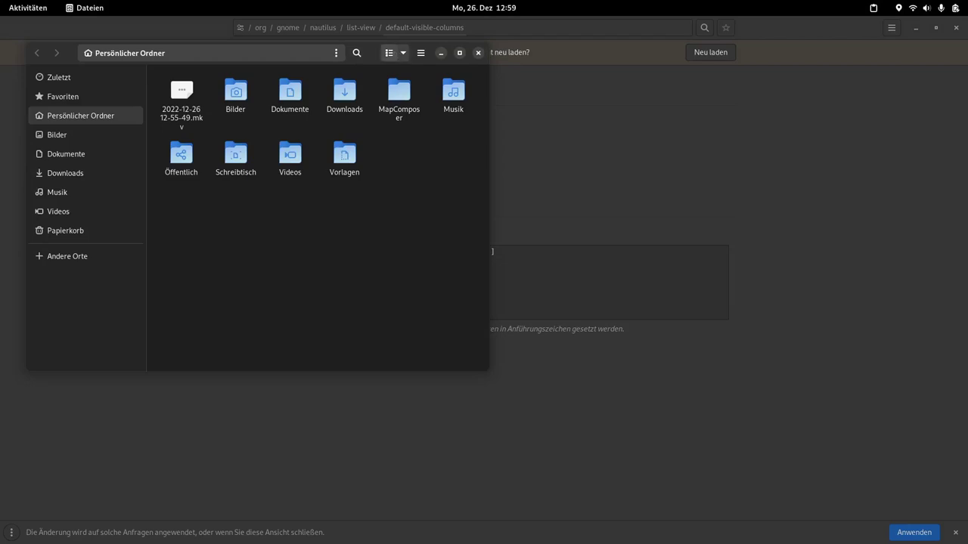
Step: Show the home folder in list view with Name, Größe and Geändert columns, then close Files
{"action": "left_click", "coordinate": [387, 53]}
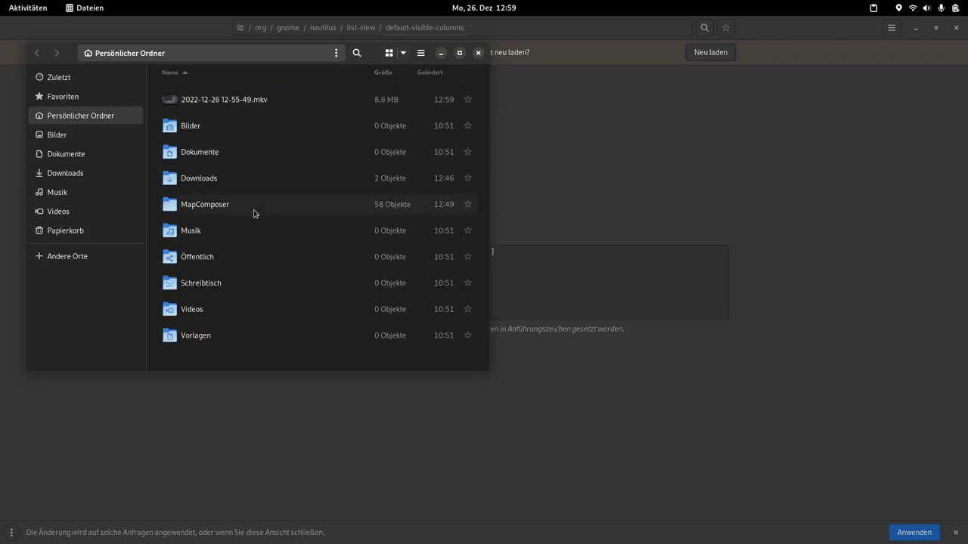
{"action": "scroll", "coordinate": [255, 208], "scroll_direction": "up", "scroll_amount": 2}
{"action": "scroll", "coordinate": [255, 209], "scroll_direction": "down", "scroll_amount": 2}
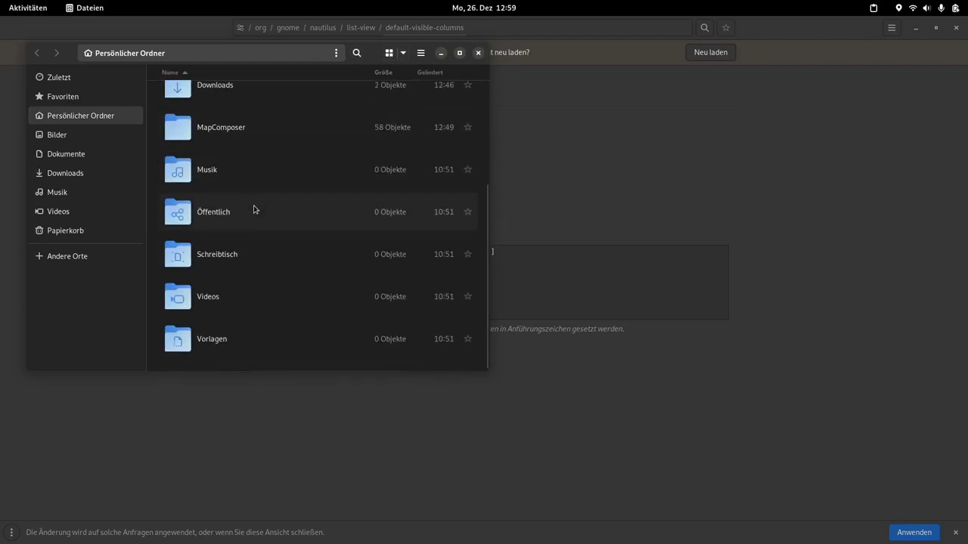
{"action": "scroll", "coordinate": [254, 210], "scroll_direction": "down", "scroll_amount": 2}
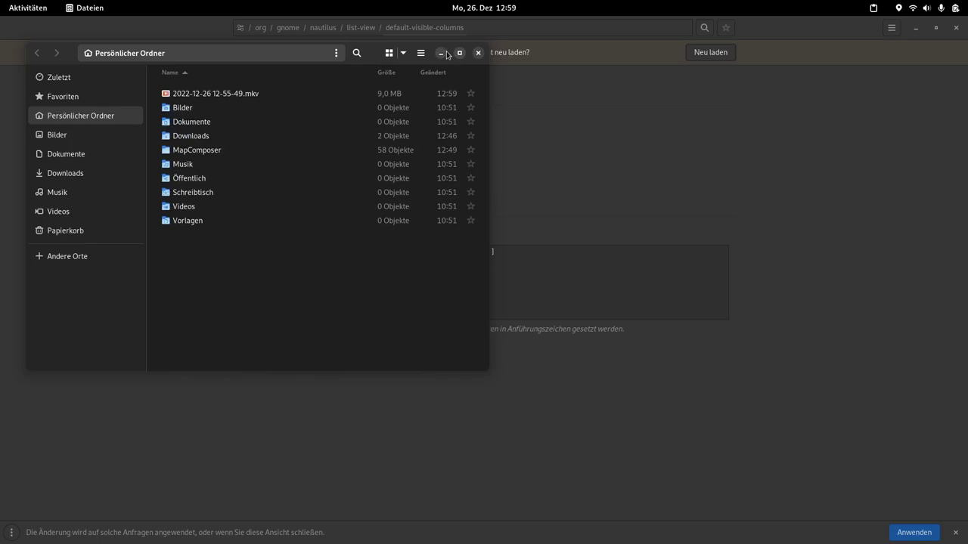
{"action": "left_click", "coordinate": [477, 53]}
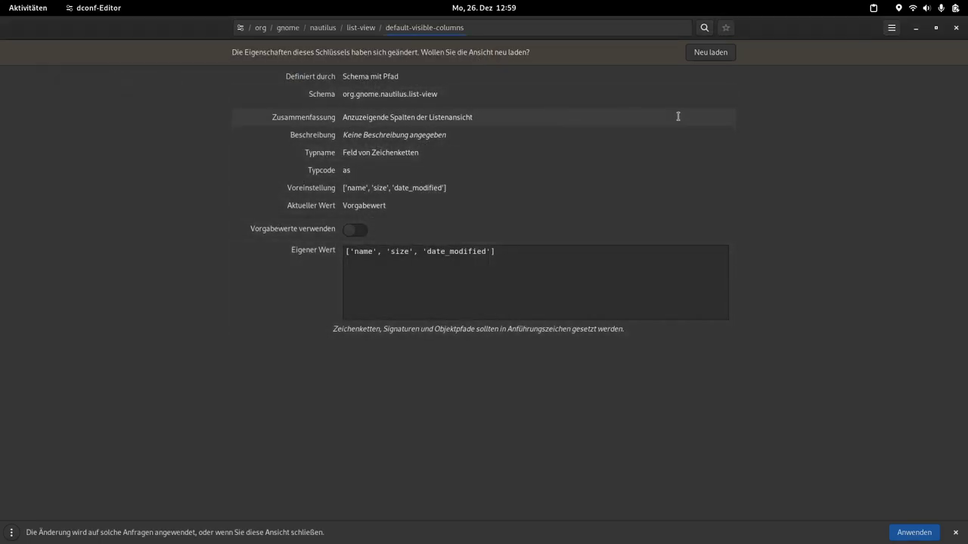
Step: Apply default-visible-columns ['name', 'type', 'size', 'date_modified'] and reopen Files to check the Typ column
{"action": "left_click", "coordinate": [386, 251]}
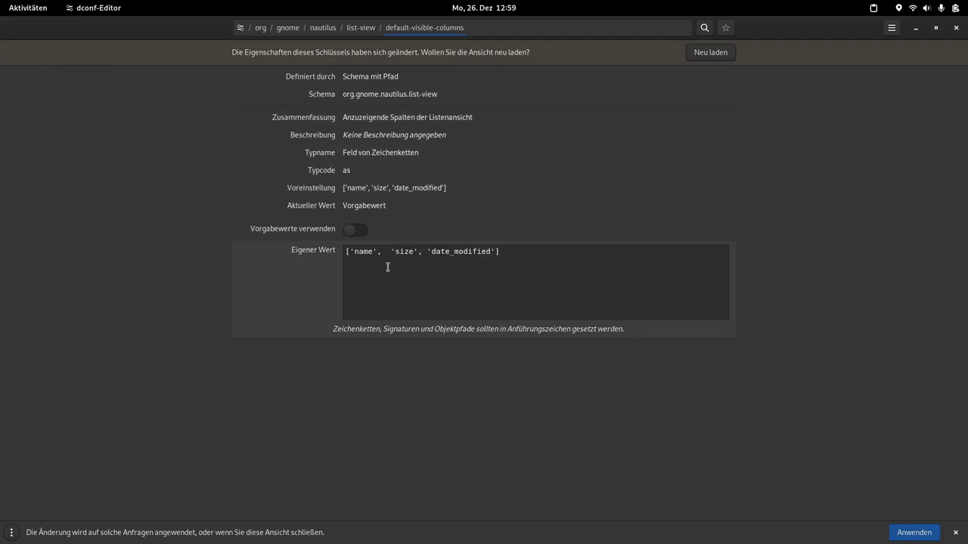
{"action": "type", "text": "'type'"}
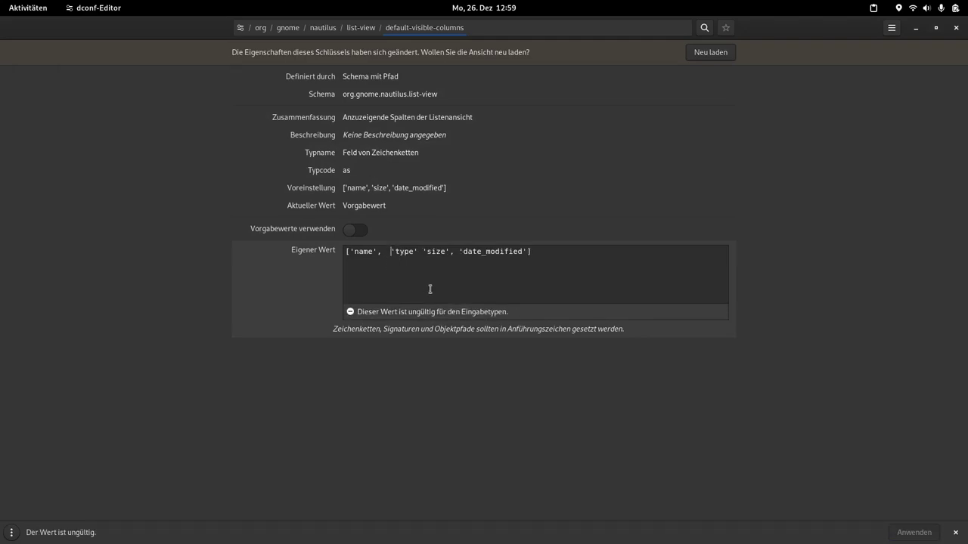
{"action": "key", "text": "BackSpace"}
{"action": "type", "text": ","}
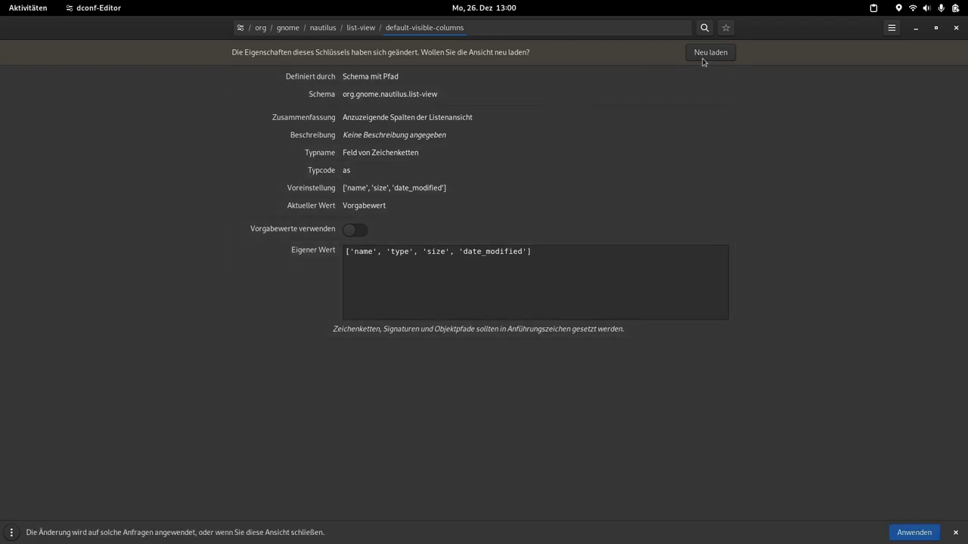
{"action": "left_click", "coordinate": [703, 54]}
{"action": "left_click", "coordinate": [19, 238]}
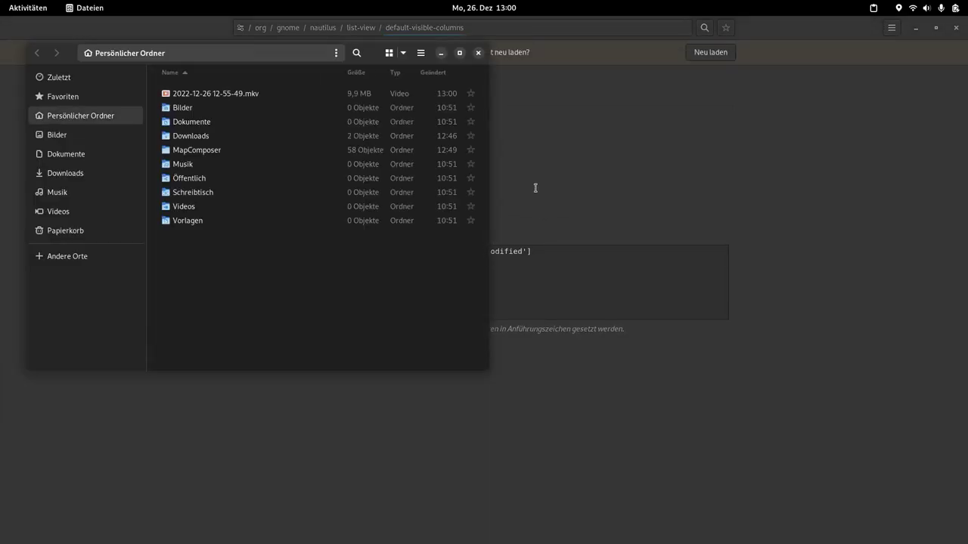
Step: Sort the home folder by Typ, close Files, and reload the dconf key view
{"action": "left_click", "coordinate": [401, 74]}
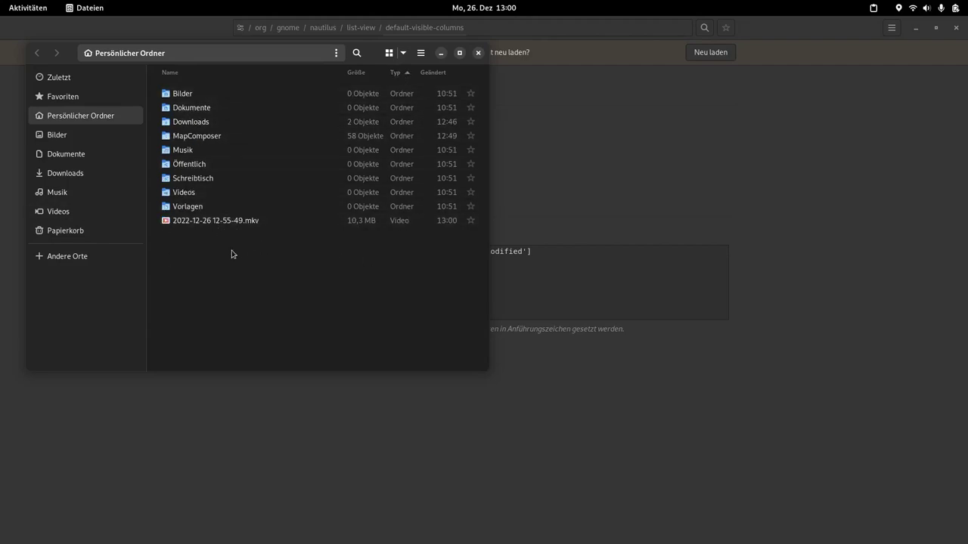
{"action": "left_click", "coordinate": [477, 52]}
{"action": "left_click", "coordinate": [720, 53]}
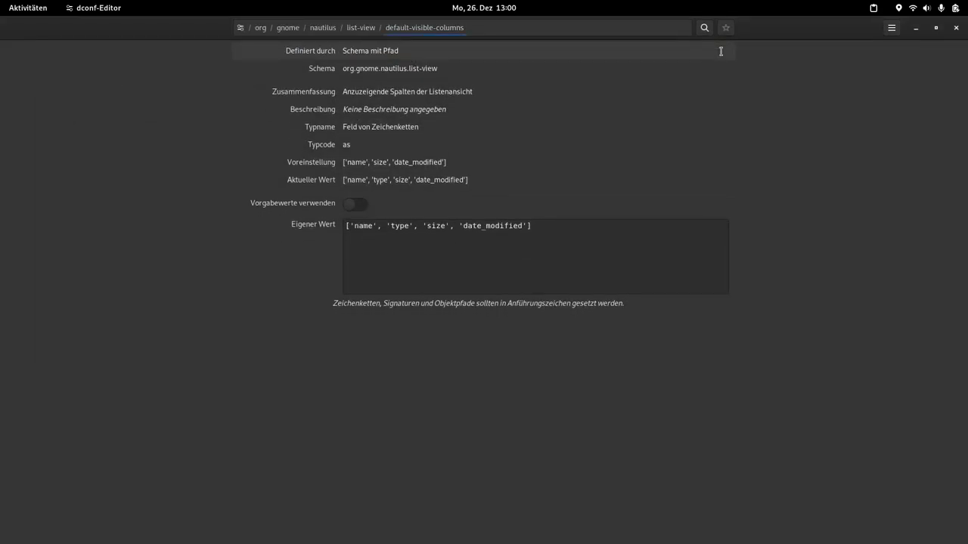
Step: Toggle the default switch of list-view default-zoom-level on and off, leaving it at 'small'
{"action": "left_click", "coordinate": [362, 27]}
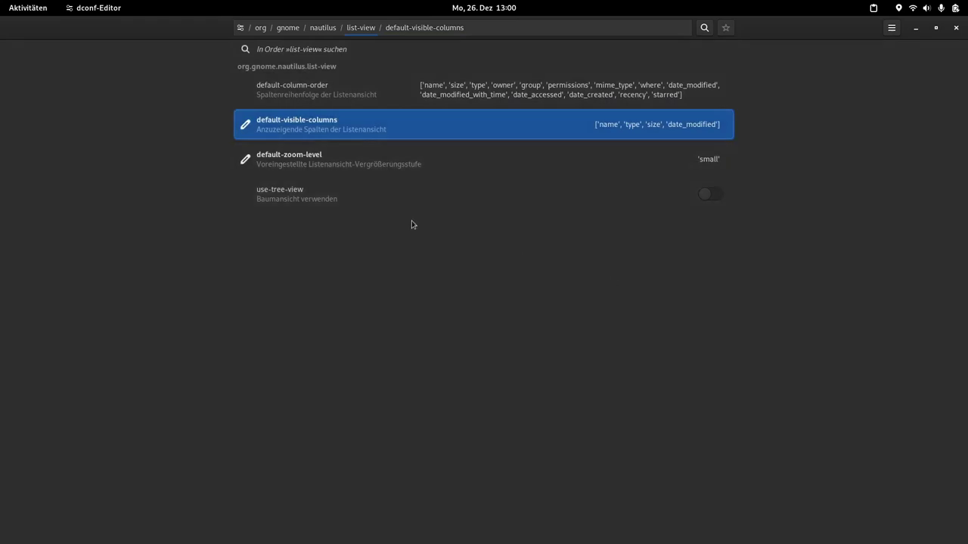
{"action": "left_click", "coordinate": [307, 160]}
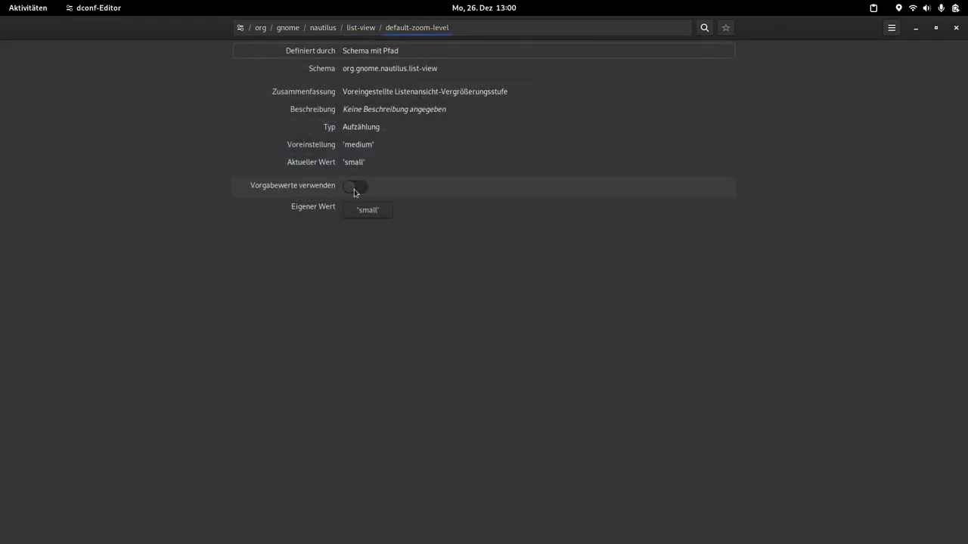
{"action": "left_click", "coordinate": [358, 189]}
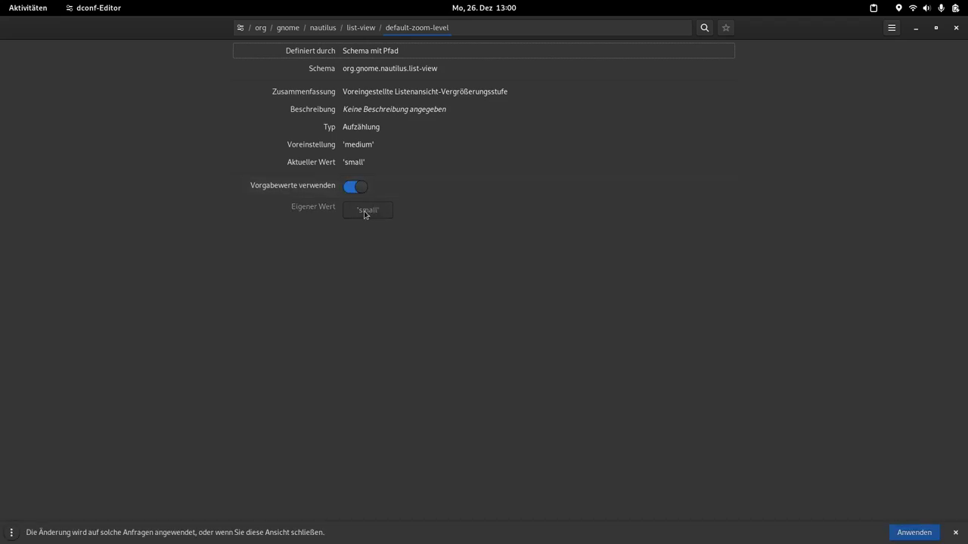
{"action": "left_click", "coordinate": [355, 186]}
{"action": "left_click", "coordinate": [371, 213]}
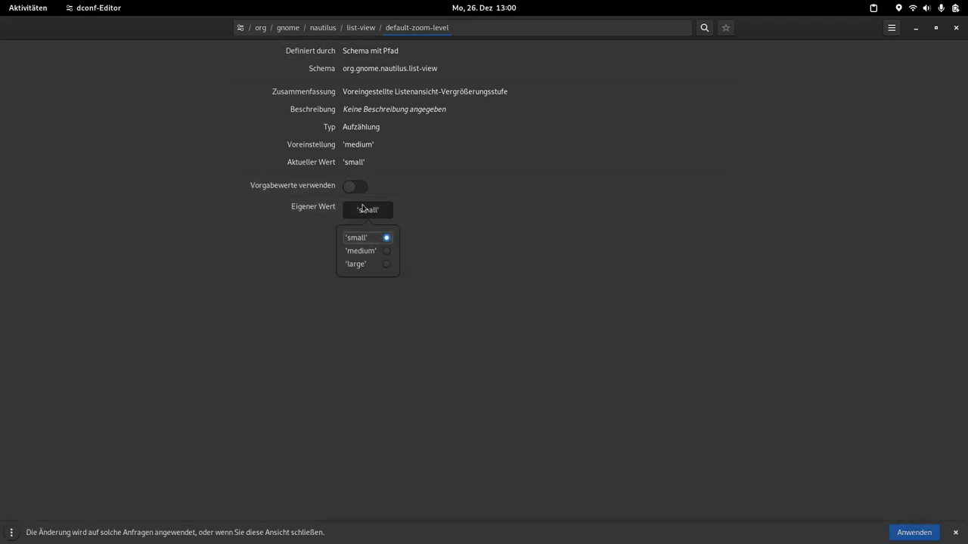
{"action": "left_click", "coordinate": [366, 31]}
Step: Browse to org/gnome/nautilus/preferences and scroll through its keys
{"action": "left_click", "coordinate": [332, 30]}
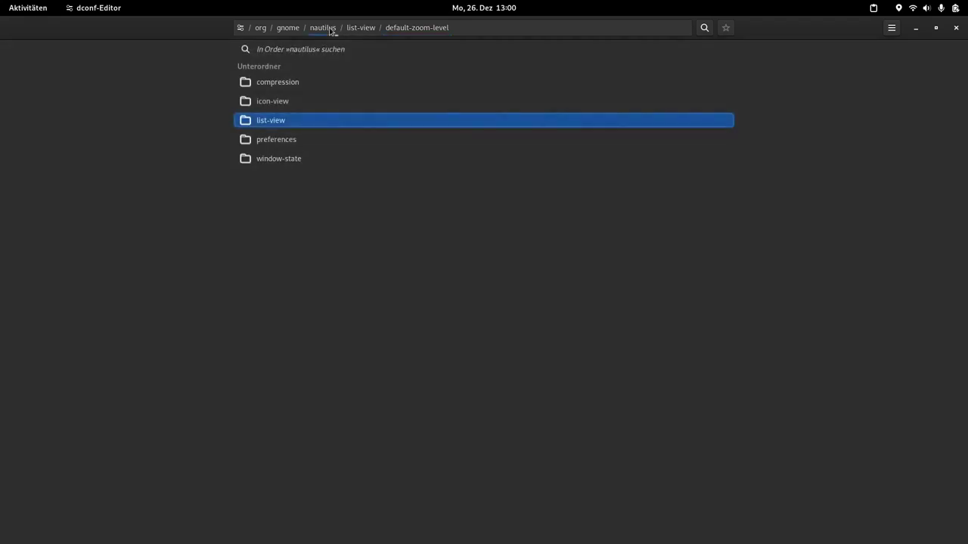
{"action": "left_click", "coordinate": [276, 140]}
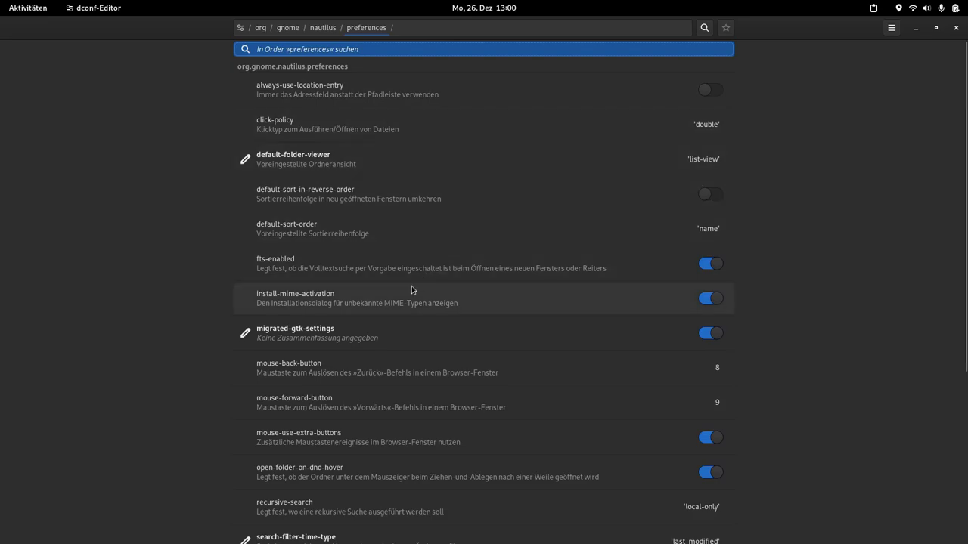
{"action": "scroll", "coordinate": [412, 291], "scroll_direction": "down", "scroll_amount": 3}
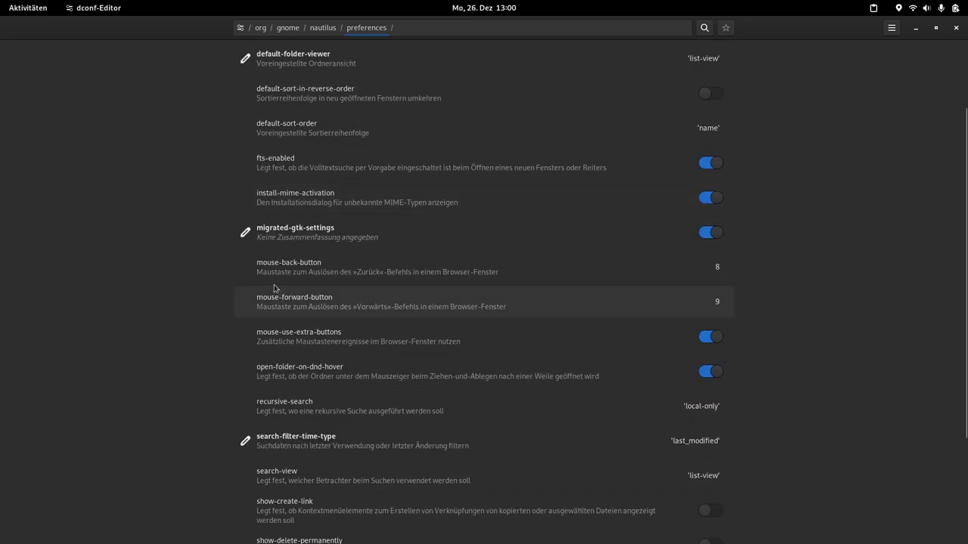
{"action": "scroll", "coordinate": [378, 382], "scroll_direction": "down", "scroll_amount": 4}
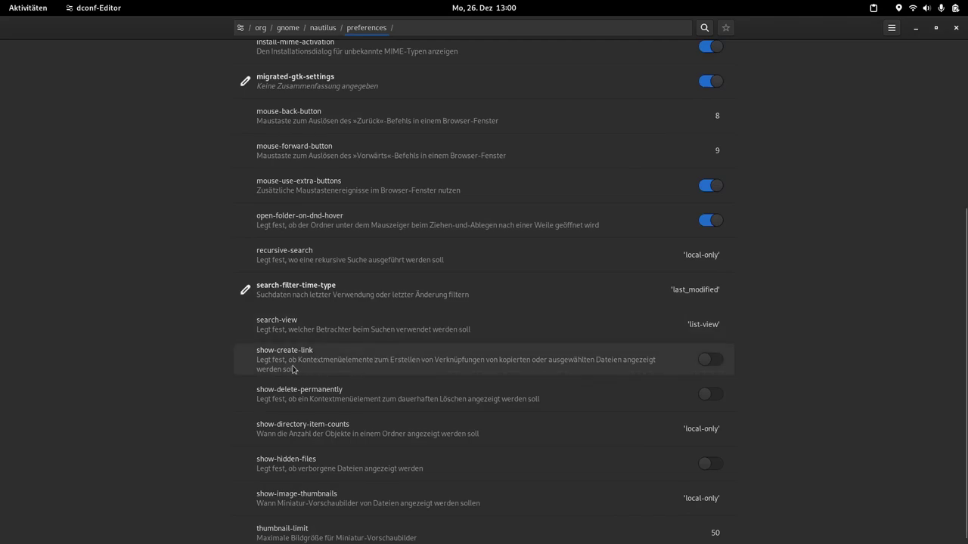
Step: Switch on show-create-link and show-delete-permanently, then reload the Nautilus preferences view
{"action": "left_click", "coordinate": [715, 364]}
{"action": "scroll", "coordinate": [522, 363], "scroll_direction": "up", "scroll_amount": 5}
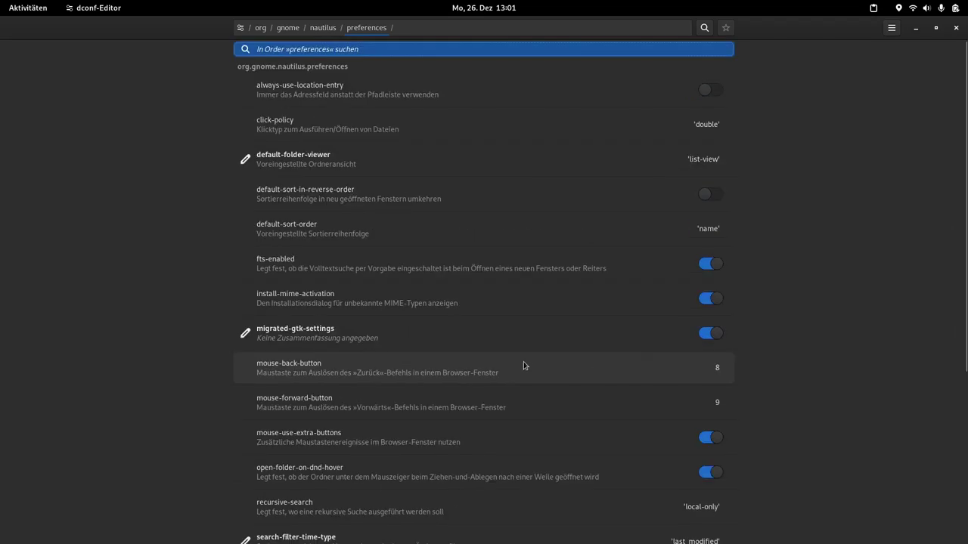
{"action": "scroll", "coordinate": [359, 332], "scroll_direction": "down", "scroll_amount": 4}
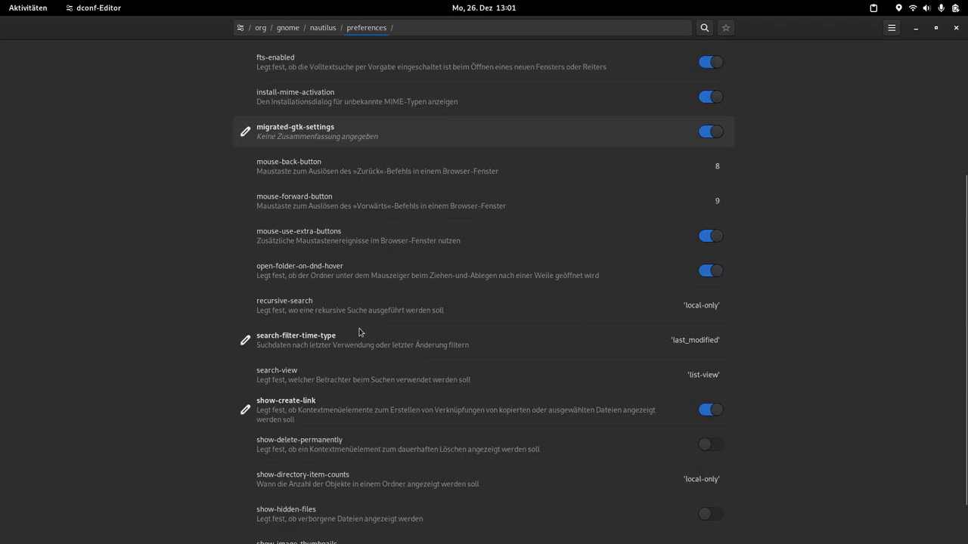
{"action": "scroll", "coordinate": [358, 332], "scroll_direction": "up", "scroll_amount": 6}
{"action": "scroll", "coordinate": [358, 328], "scroll_direction": "down", "scroll_amount": 5}
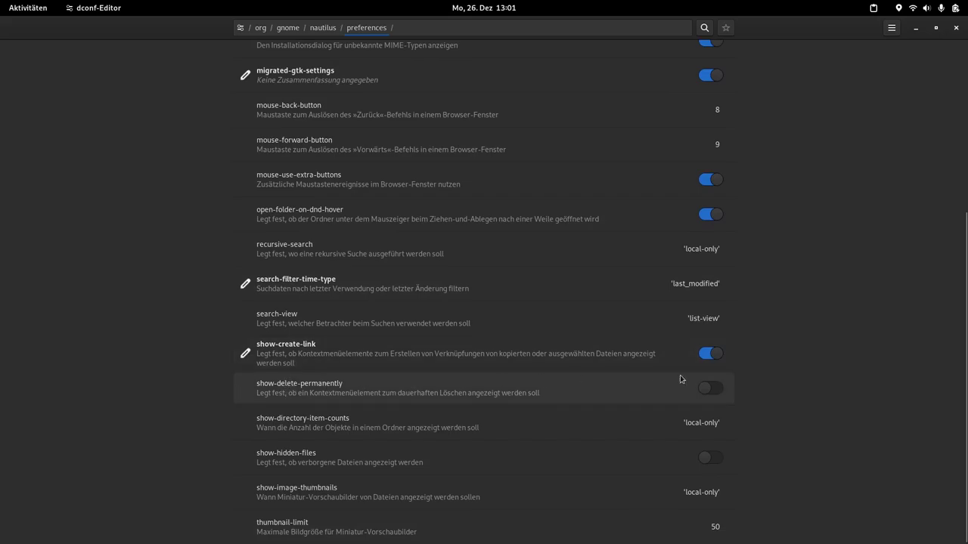
{"action": "left_click", "coordinate": [712, 390]}
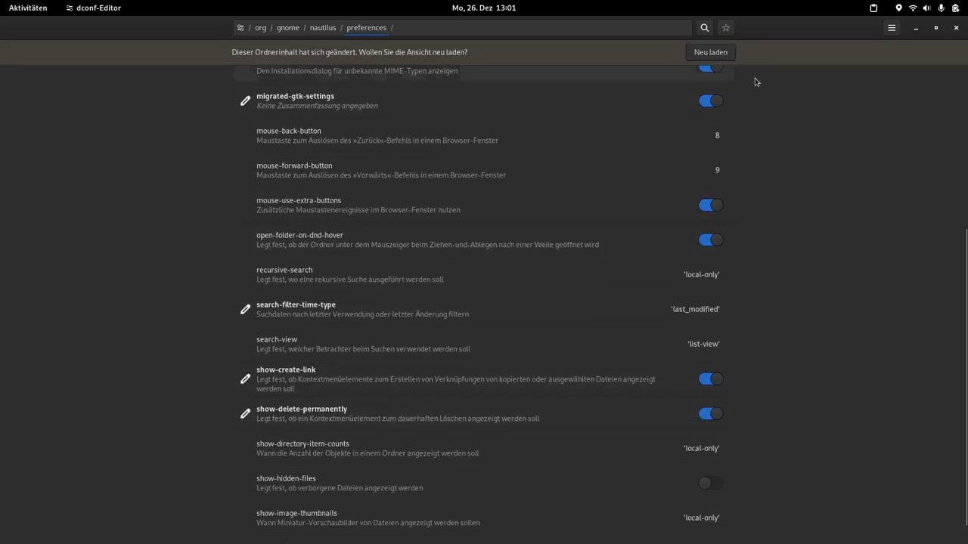
{"action": "left_click", "coordinate": [708, 52]}
{"action": "scroll", "coordinate": [335, 474], "scroll_direction": "down", "scroll_amount": 3}
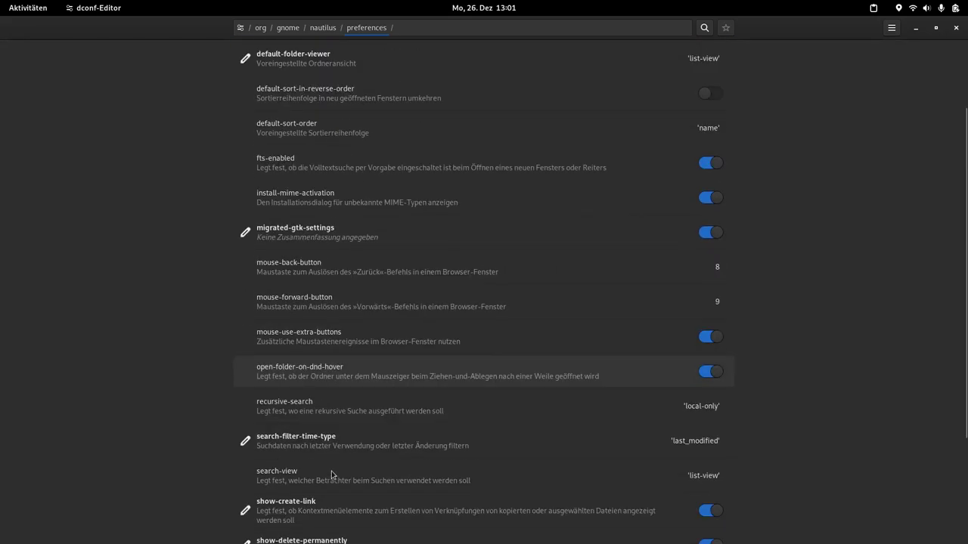
{"action": "scroll", "coordinate": [304, 454], "scroll_direction": "down", "scroll_amount": 4}
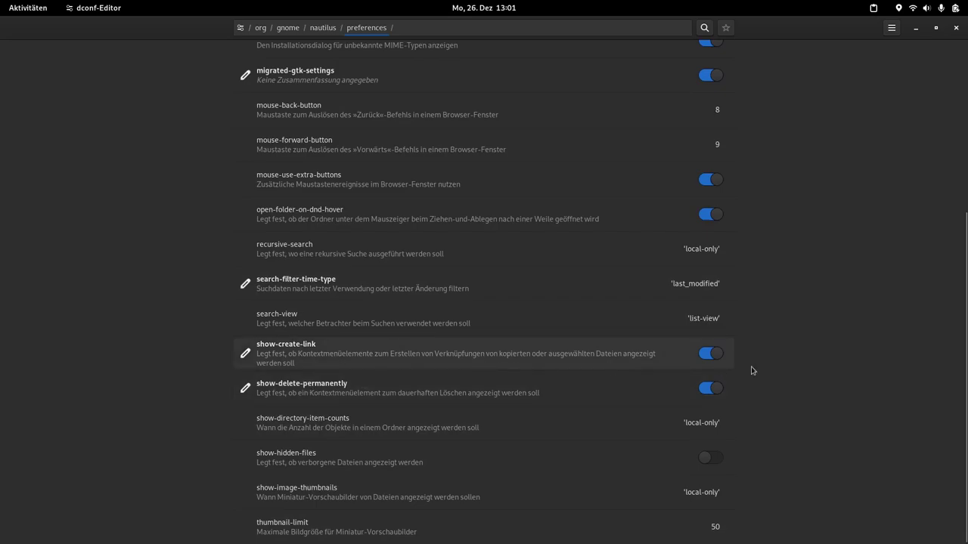
{"action": "left_click", "coordinate": [366, 28]}
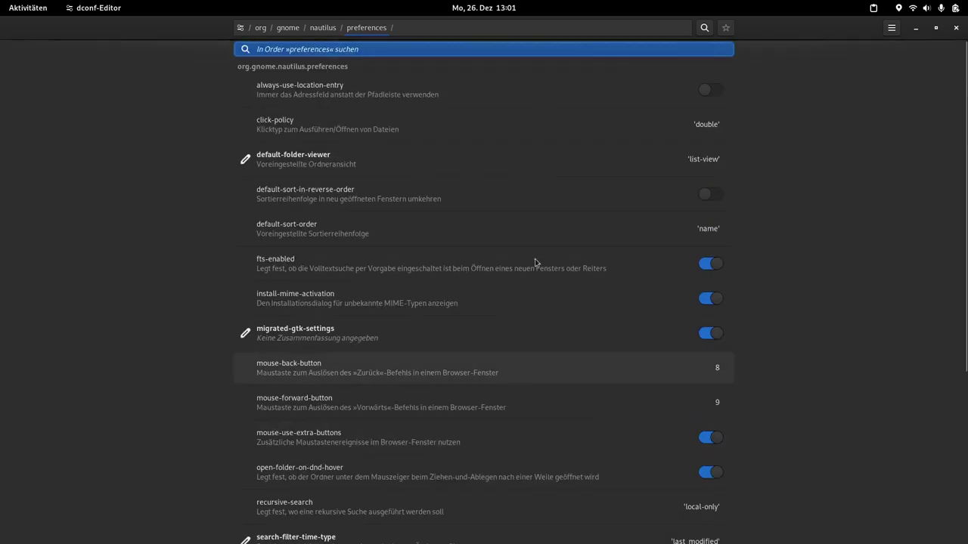
Step: Look through the Nautilus window-state and preferences settings
{"action": "left_click", "coordinate": [322, 28]}
{"action": "left_click", "coordinate": [393, 158]}
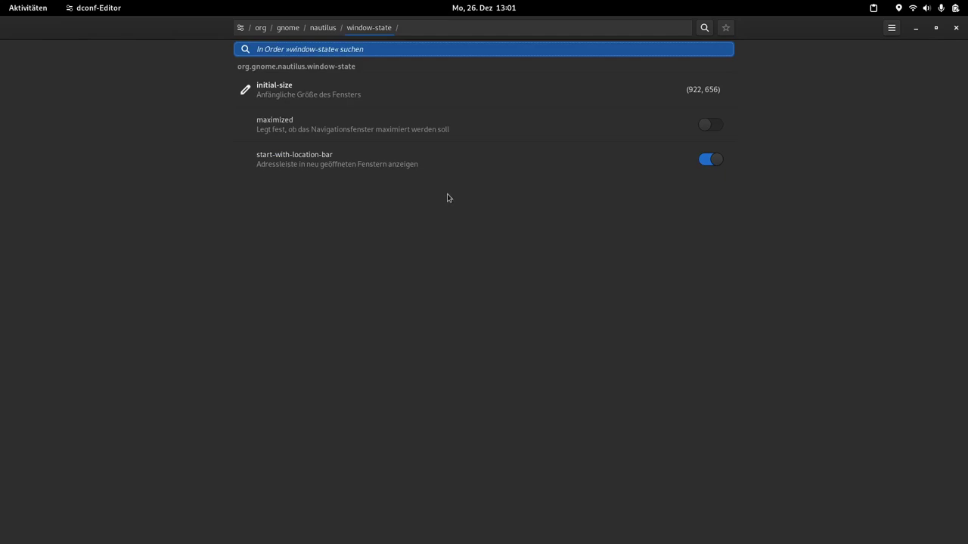
{"action": "left_click", "coordinate": [327, 29]}
{"action": "left_click", "coordinate": [280, 141]}
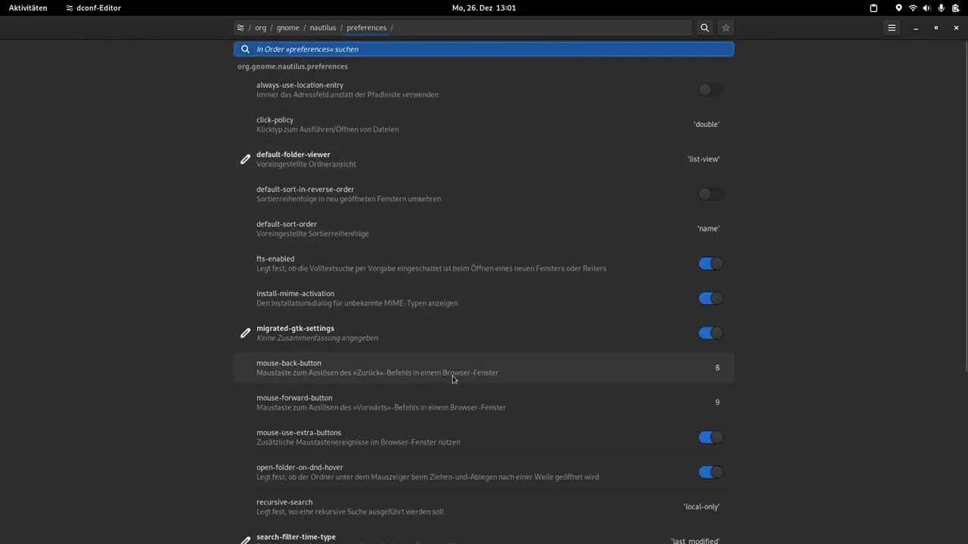
{"action": "scroll", "coordinate": [338, 420], "scroll_direction": "down", "scroll_amount": 5}
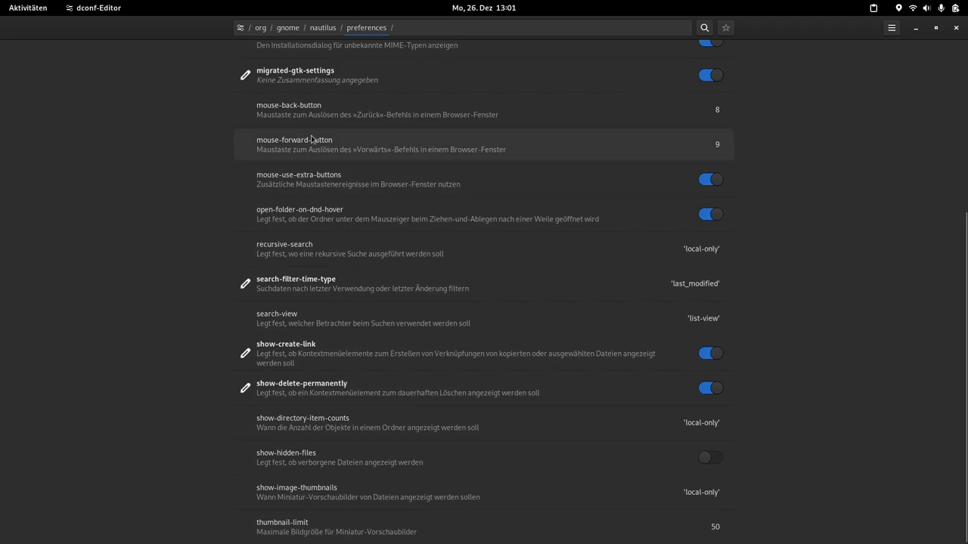
{"action": "scroll", "coordinate": [312, 144], "scroll_direction": "up", "scroll_amount": 3}
{"action": "scroll", "coordinate": [312, 138], "scroll_direction": "up", "scroll_amount": 2}
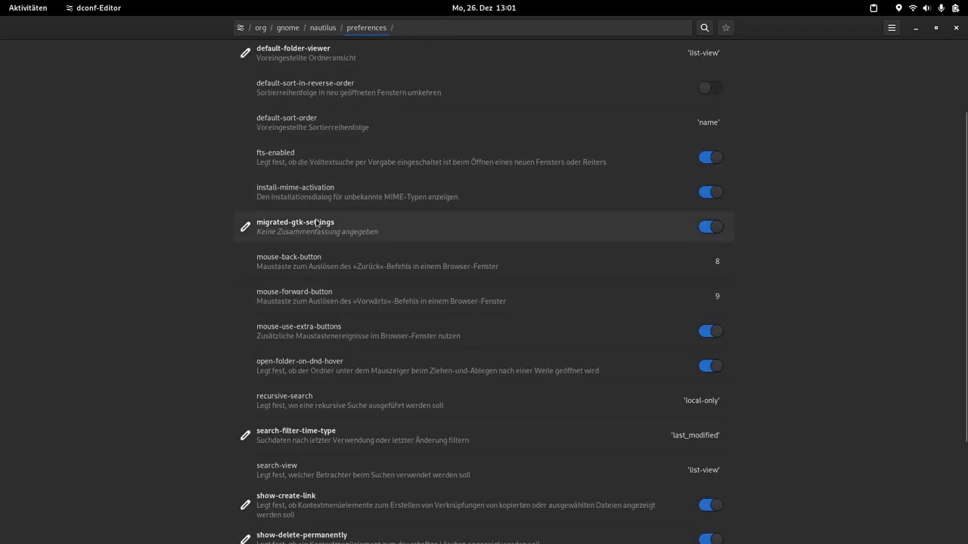
{"action": "scroll", "coordinate": [316, 223], "scroll_direction": "up", "scroll_amount": 3}
{"action": "left_click", "coordinate": [320, 28]}
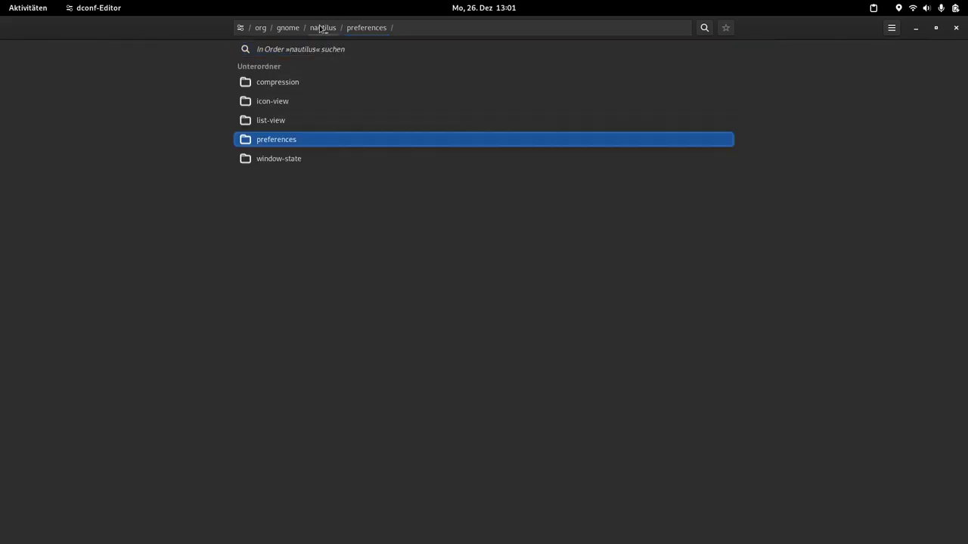
Step: Turn on use-tree-view in nautilus list-view, reload, and close dconf-Editor
{"action": "left_click", "coordinate": [272, 124]}
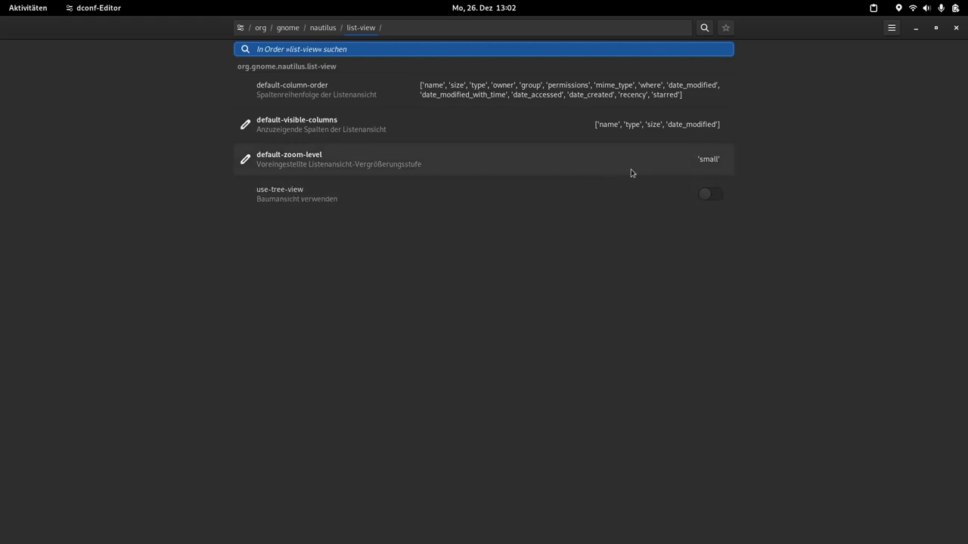
{"action": "left_click", "coordinate": [711, 196]}
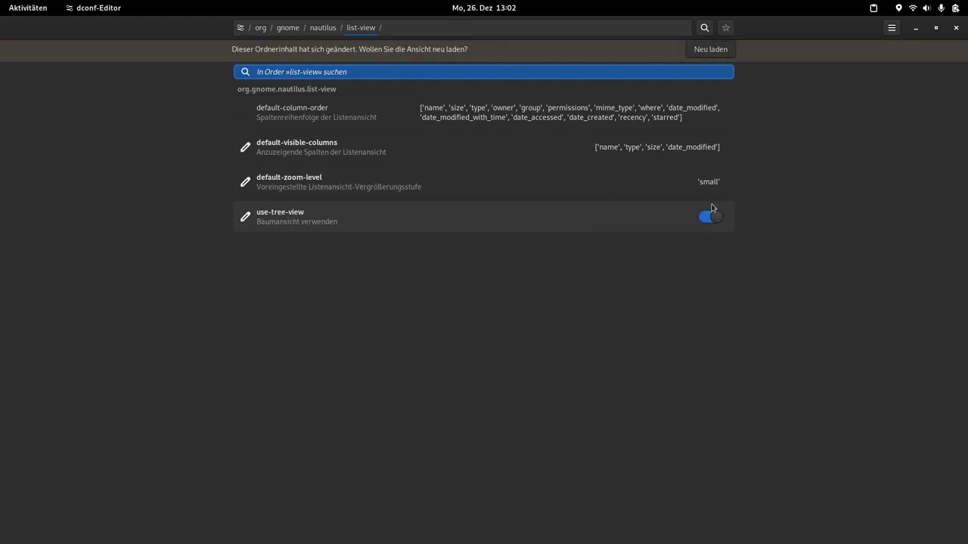
{"action": "left_click", "coordinate": [709, 53]}
{"action": "left_click", "coordinate": [957, 28]}
Step: Launch Files and select the Musik, Videos and Vorlagen folders
{"action": "left_click", "coordinate": [27, 247]}
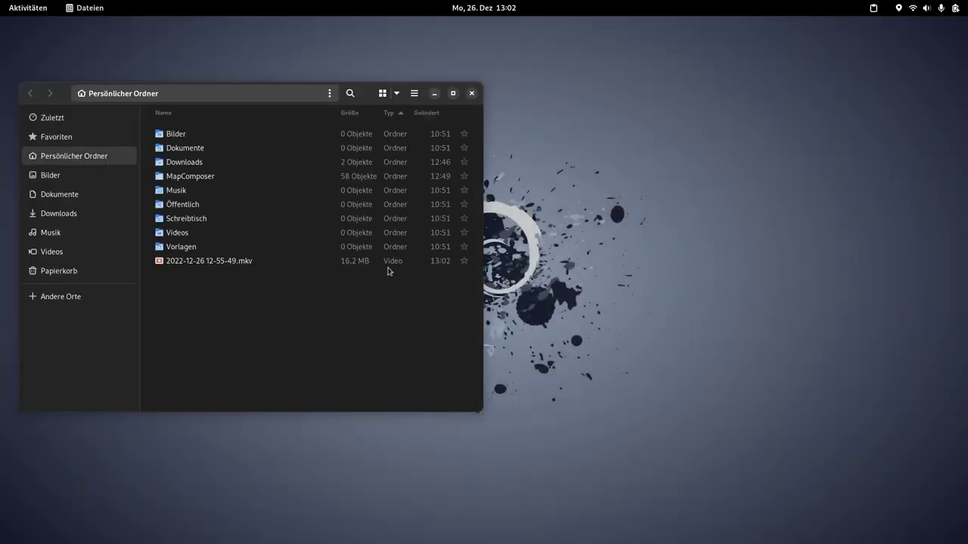
{"action": "left_click", "coordinate": [167, 194]}
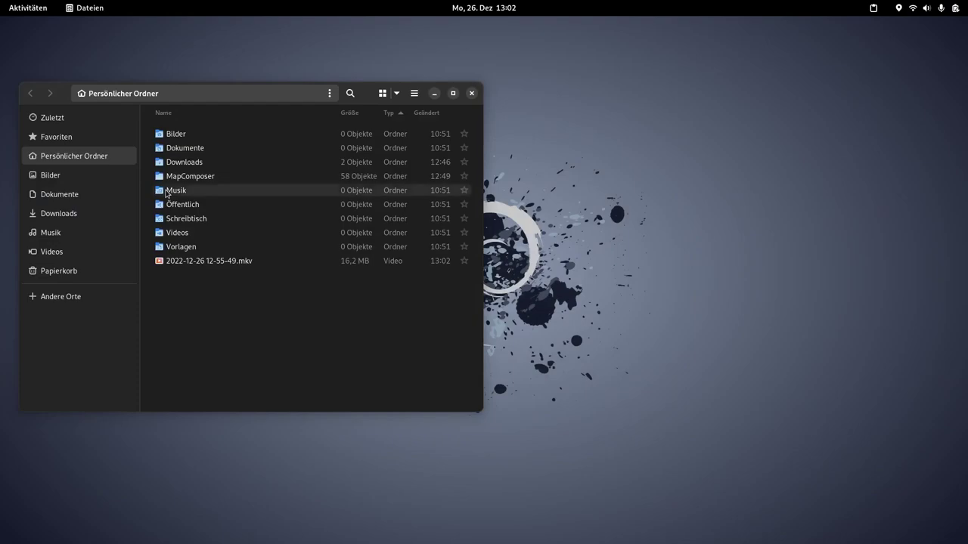
{"action": "left_click", "coordinate": [170, 231]}
{"action": "left_click", "coordinate": [172, 252]}
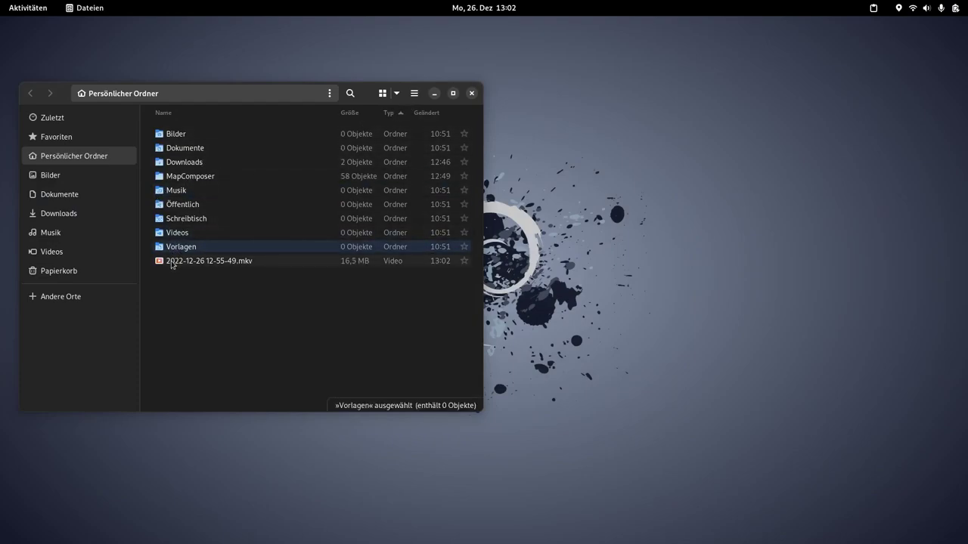
Step: Center and narrow the Files window, close it, and show the application overview
{"action": "left_click_drag", "start_coordinate": [366, 99], "coordinate": [571, 87]}
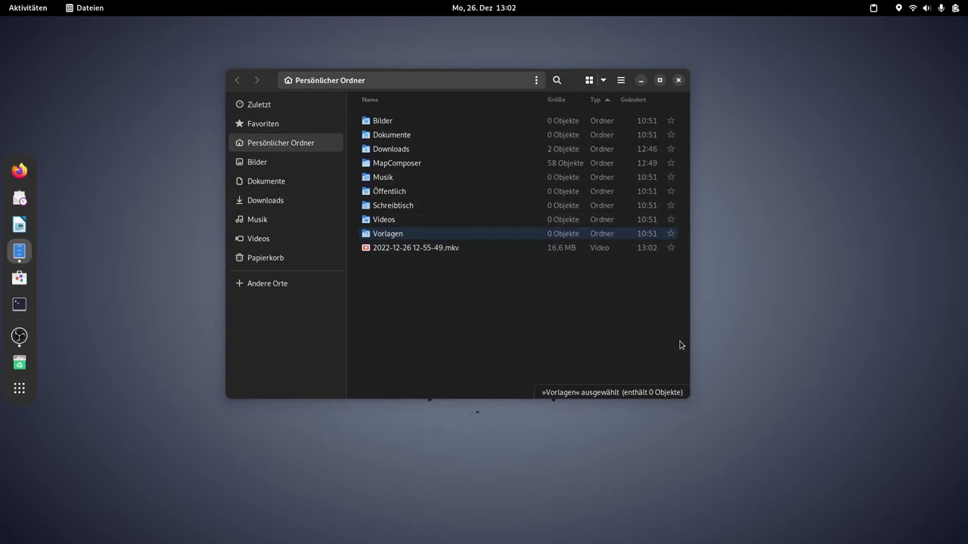
{"action": "left_click_drag", "start_coordinate": [689, 341], "coordinate": [718, 269]}
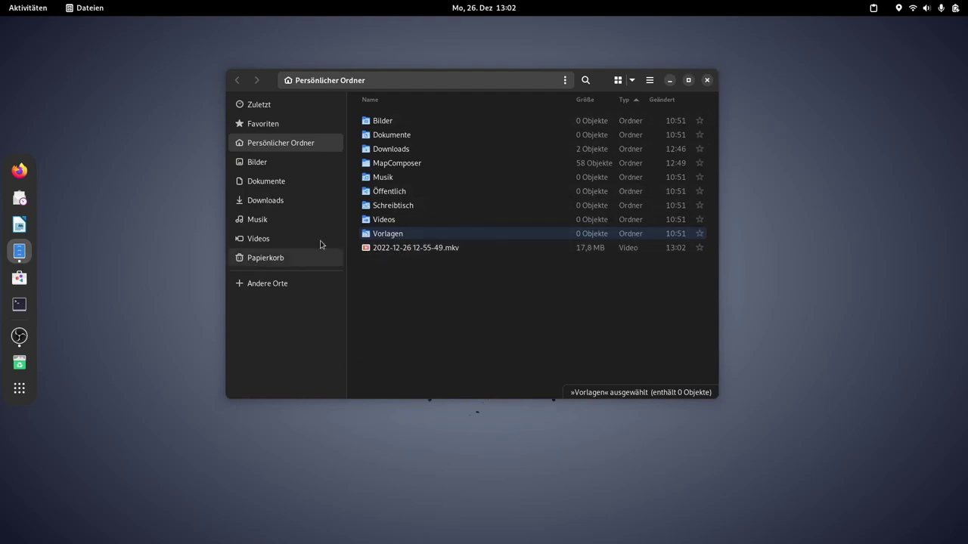
{"action": "left_click", "coordinate": [707, 80]}
{"action": "key", "text": "super+a"}
{"action": "scroll", "coordinate": [380, 305], "scroll_direction": "down", "scroll_amount": 1}
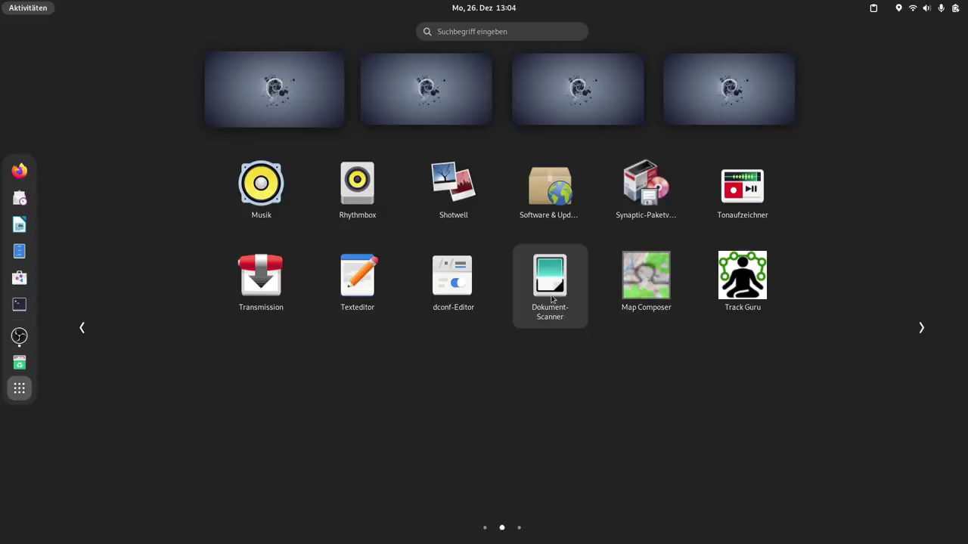
Step: Launch Dokument-Scanner, center its window, and glance at the scan options and main menu
{"action": "left_click", "coordinate": [566, 254]}
{"action": "left_click_drag", "start_coordinate": [178, 61], "coordinate": [371, 92]}
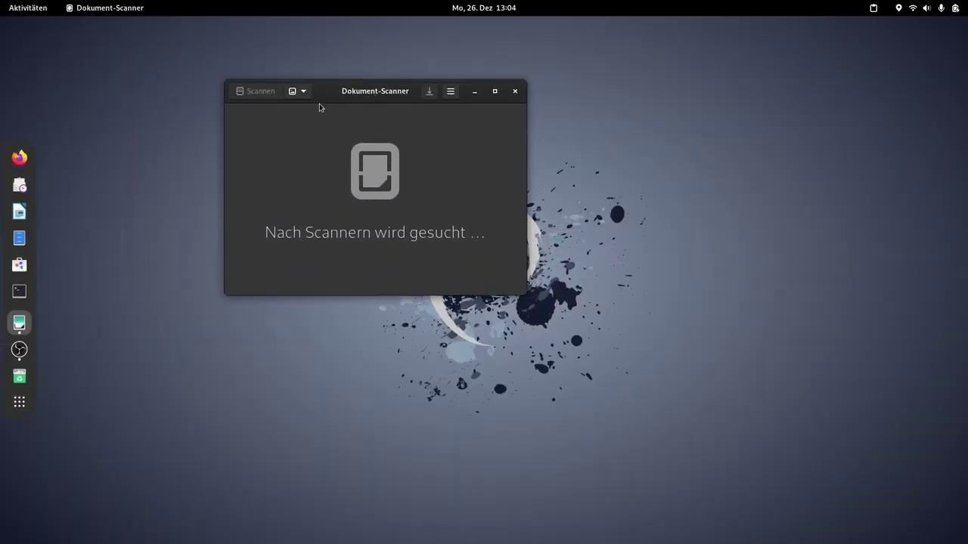
{"action": "left_click", "coordinate": [303, 91]}
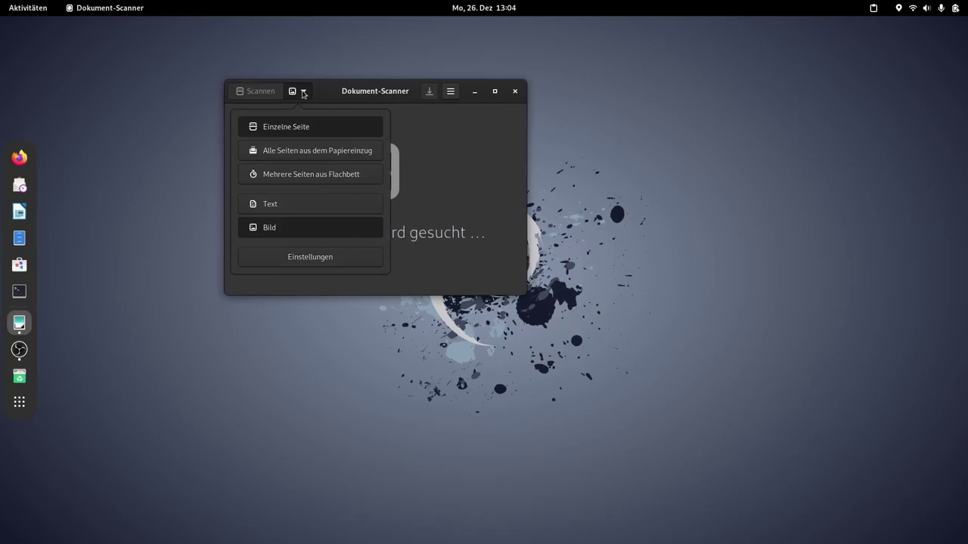
{"action": "left_click", "coordinate": [303, 92]}
{"action": "left_click", "coordinate": [450, 91]}
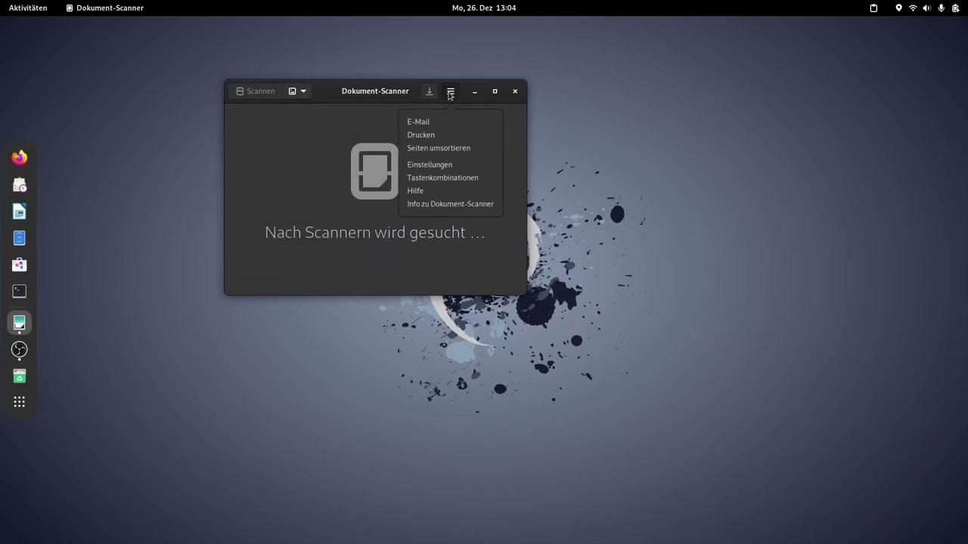
{"action": "left_click", "coordinate": [360, 114]}
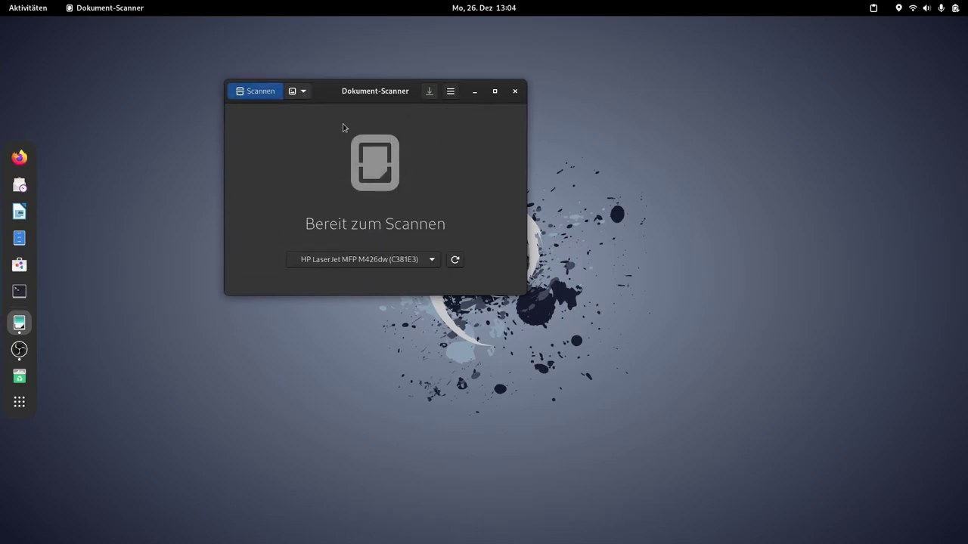
{"action": "left_click_drag", "start_coordinate": [368, 94], "coordinate": [403, 93]}
Step: Select HP LaserJet MFP M426dw (C381E3), attempt a scan, and dismiss the failure message
{"action": "left_click", "coordinate": [468, 260]}
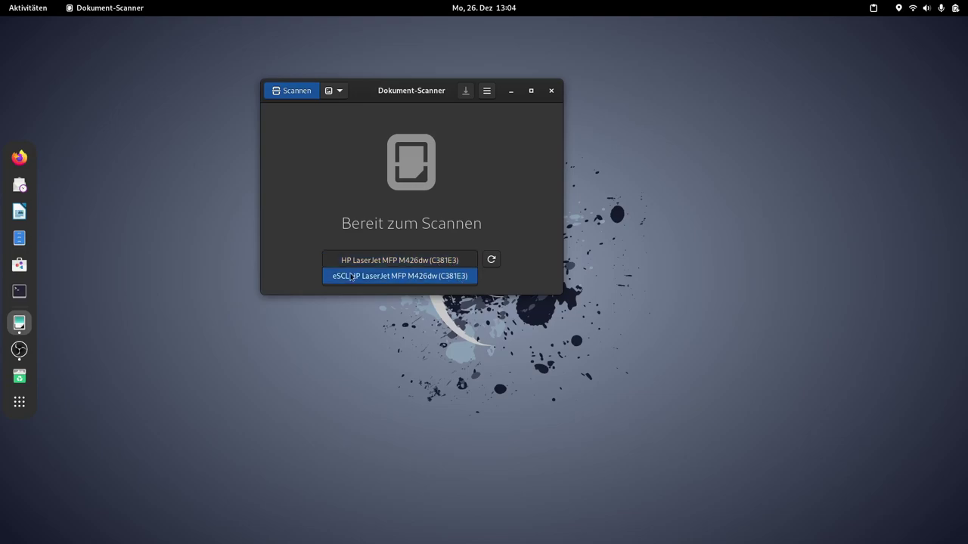
{"action": "left_click", "coordinate": [393, 262]}
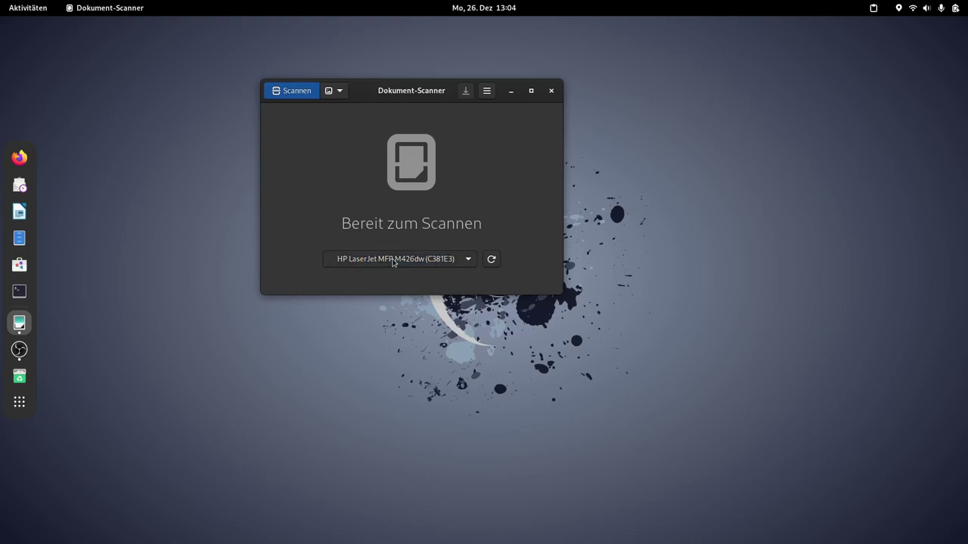
{"action": "left_click", "coordinate": [298, 92]}
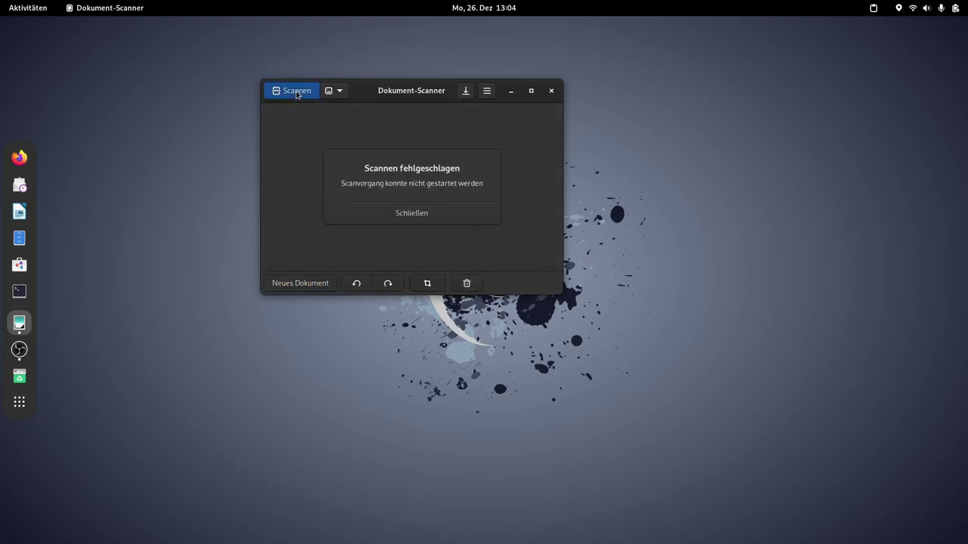
{"action": "left_click", "coordinate": [422, 214]}
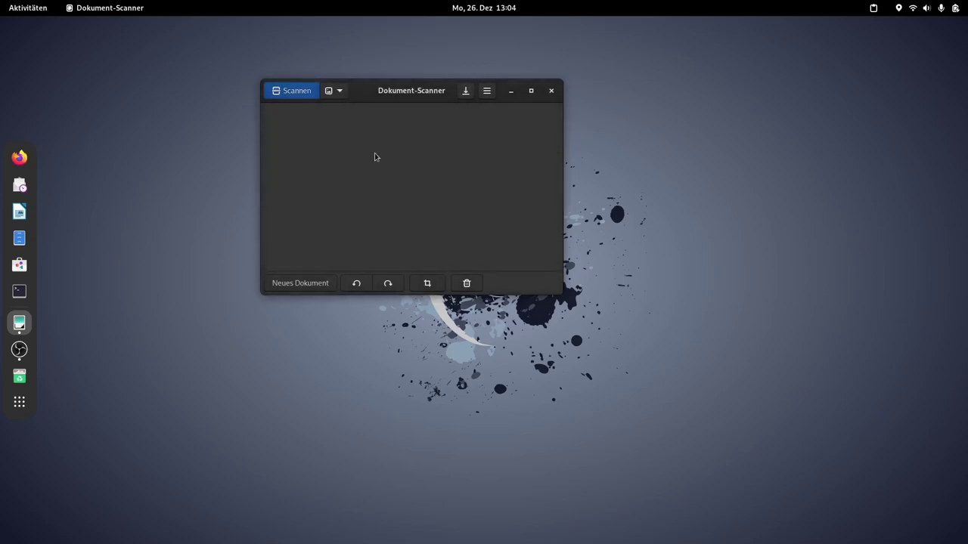
{"action": "scroll", "coordinate": [484, 287], "scroll_direction": "down", "scroll_amount": 1}
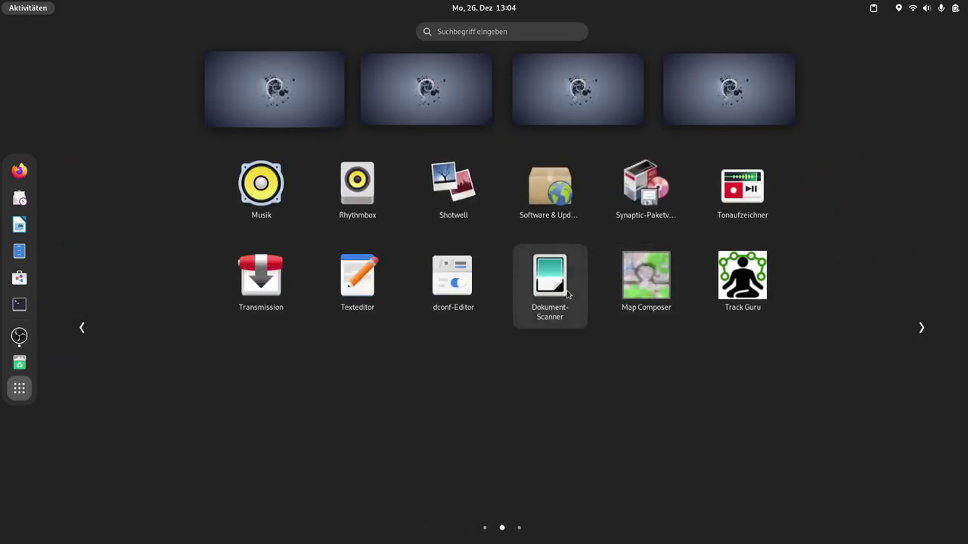
Step: Relaunch Dokument-Scanner, scan the Ubuntu 7.10 book cover with the eSCL scanner, and maximize the window
{"action": "left_click", "coordinate": [541, 281]}
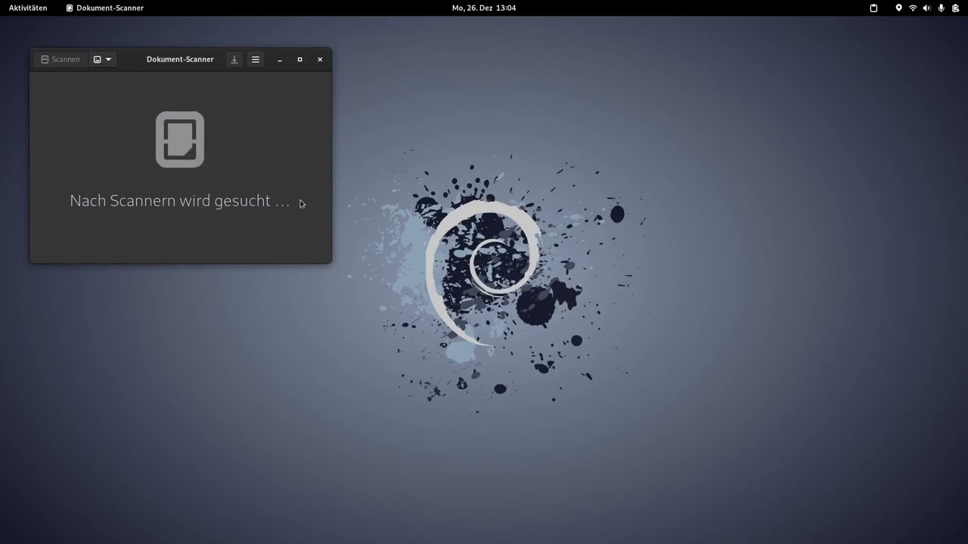
{"action": "left_click_drag", "start_coordinate": [184, 56], "coordinate": [407, 56]}
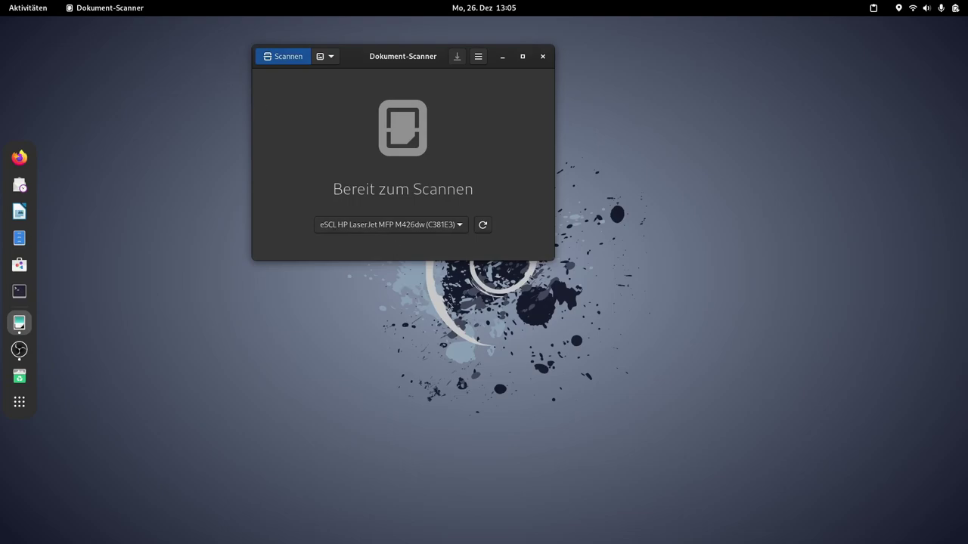
{"action": "left_click", "coordinate": [287, 61]}
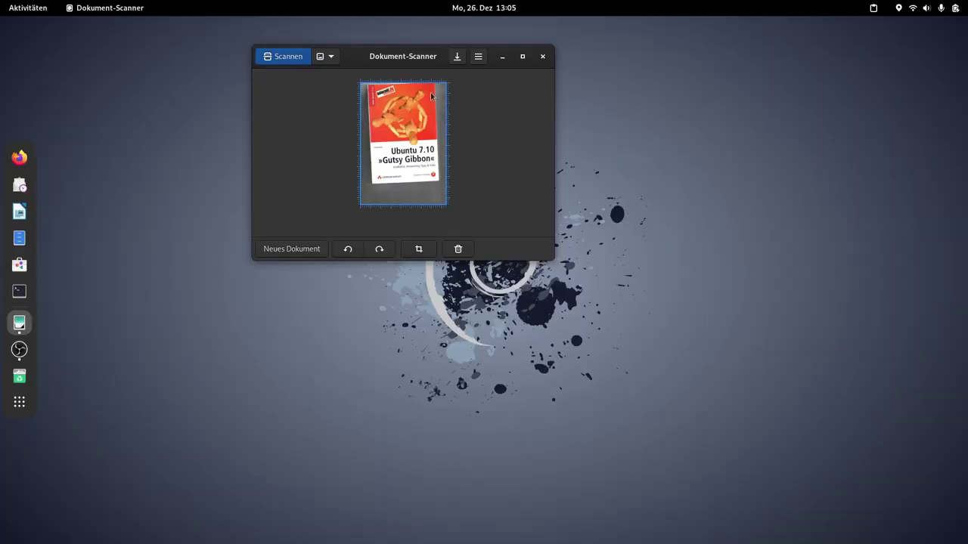
{"action": "left_click", "coordinate": [522, 56]}
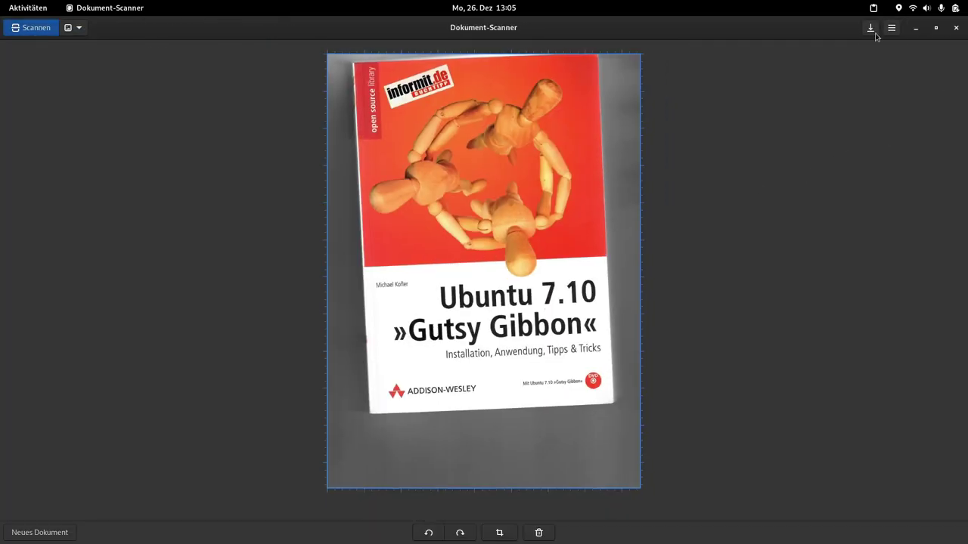
{"action": "left_click", "coordinate": [870, 28]}
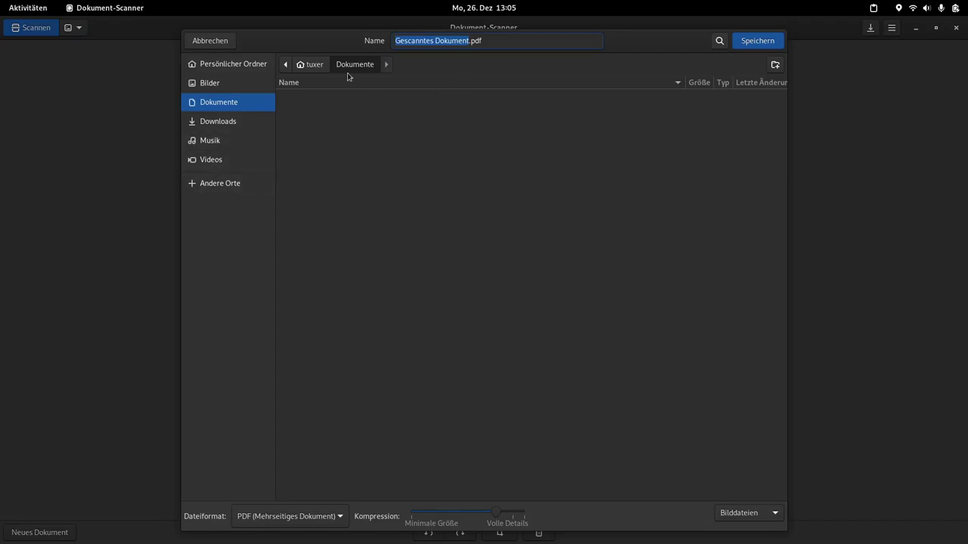
Step: Save the scan as 'Gescanntes Dokument.pdf' in the home Dokumente folder
{"action": "left_click", "coordinate": [313, 67]}
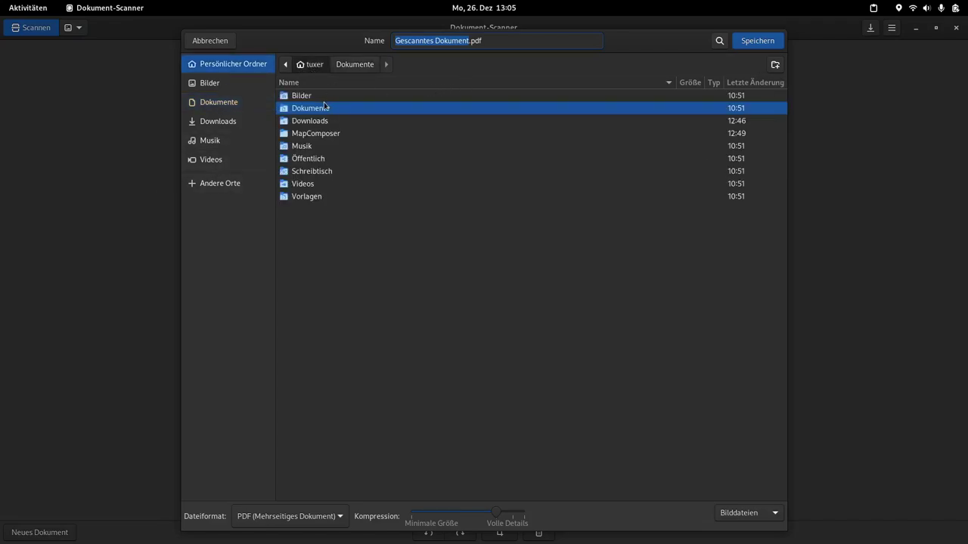
{"action": "left_click", "coordinate": [753, 43]}
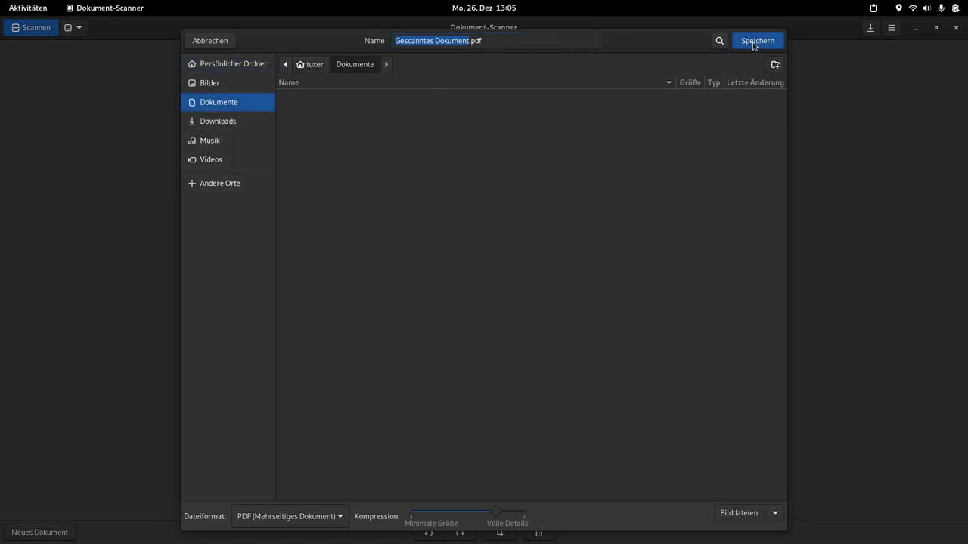
{"action": "left_click", "coordinate": [754, 44]}
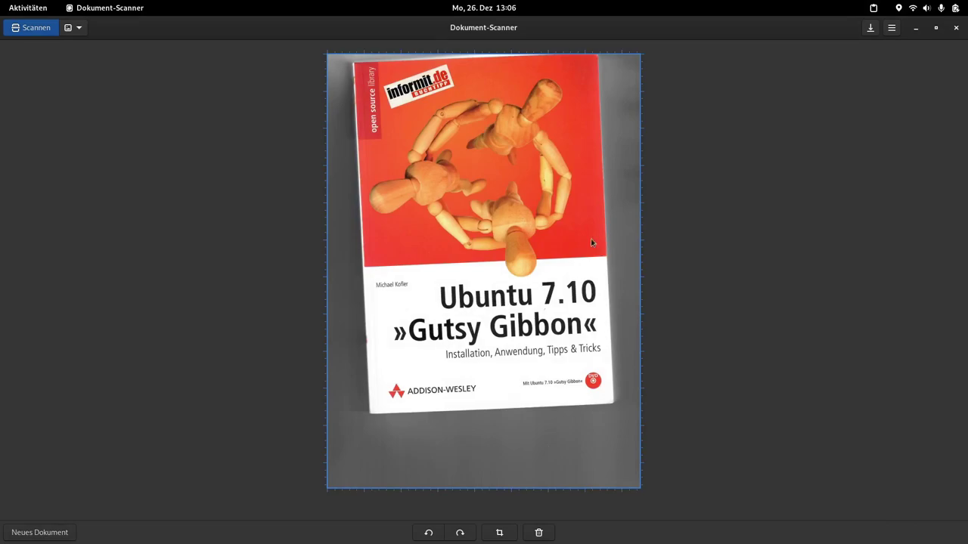
Step: Scan a third page showing the plush penguin, then open the save dialog's file name for editing
{"action": "left_click", "coordinate": [45, 30]}
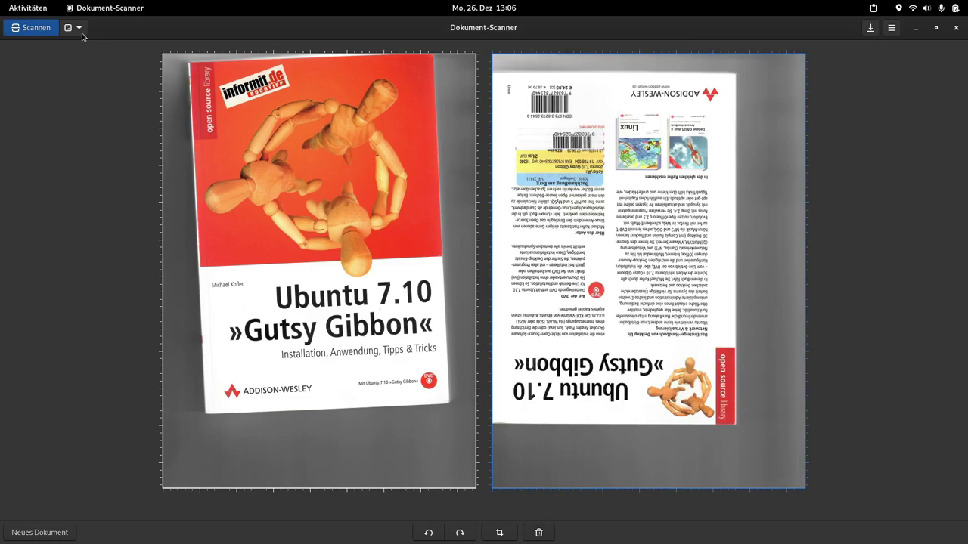
{"action": "left_click", "coordinate": [31, 28]}
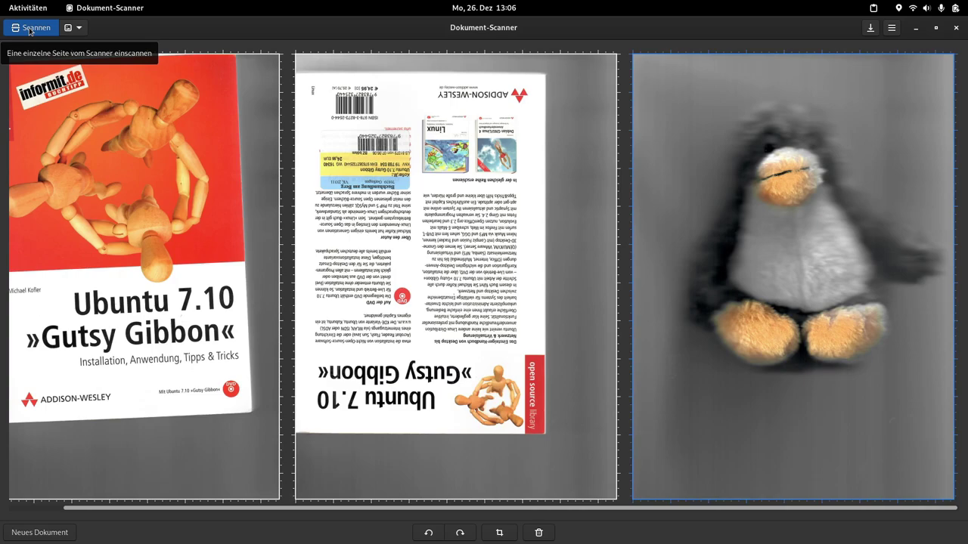
{"action": "left_click", "coordinate": [871, 28]}
{"action": "left_click", "coordinate": [465, 40]}
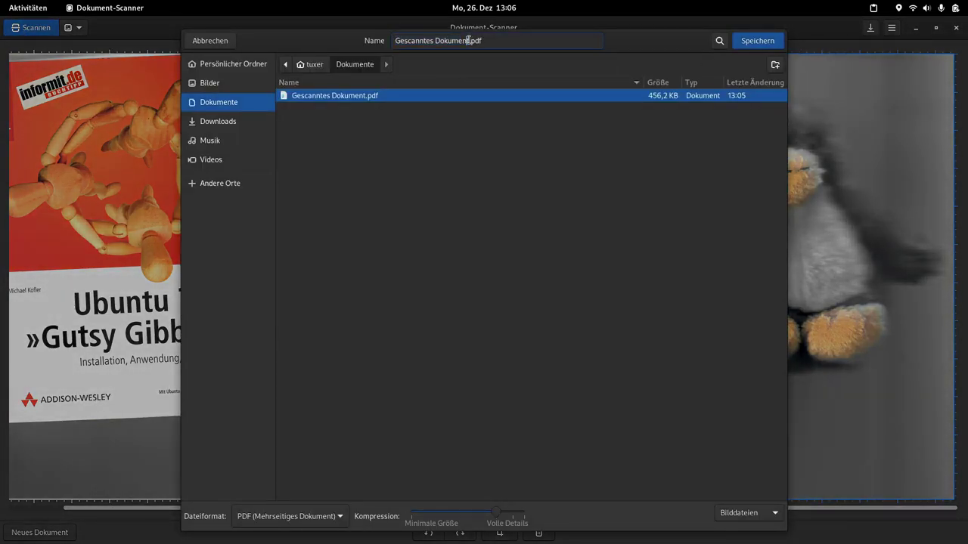
Step: Replace the default name with 'Versuch einer Scannung' and save the PDF
{"action": "left_click_drag", "start_coordinate": [468, 40], "coordinate": [220, 34]}
{"action": "type", "text": "Versuch"}
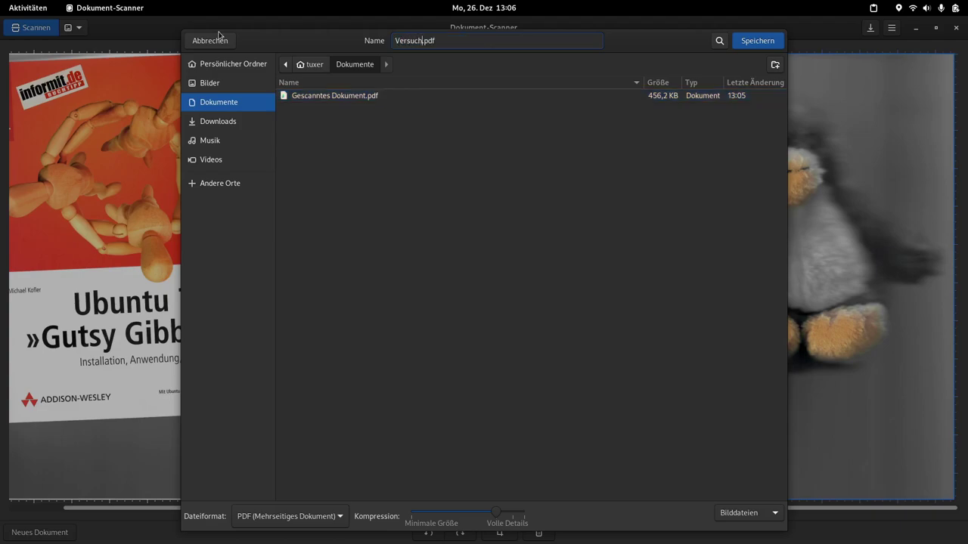
{"action": "type", "text": " einer Scannung"}
{"action": "key", "text": "Return"}
Step: Close Dokument-Scanner and bring up the application overview
{"action": "left_click", "coordinate": [956, 28]}
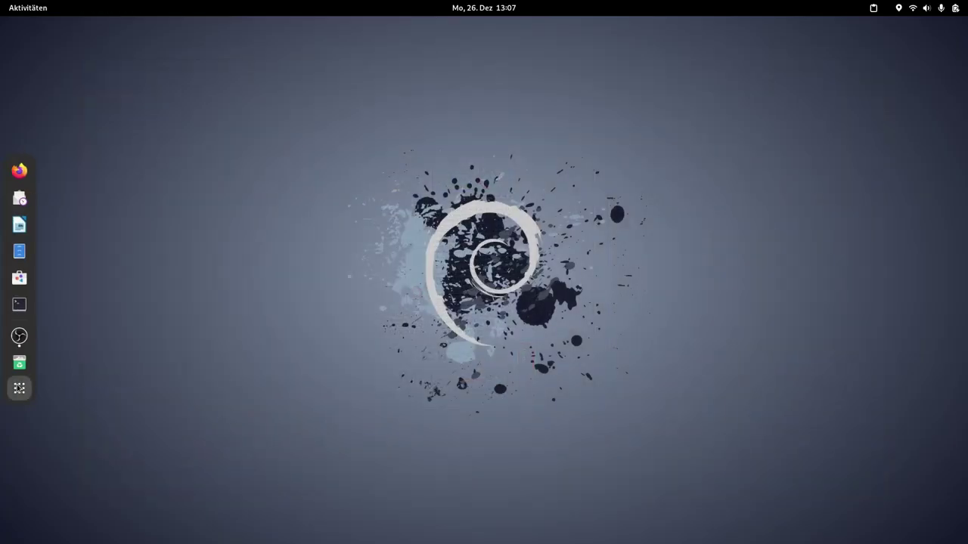
{"action": "left_click", "coordinate": [19, 388]}
{"action": "scroll", "coordinate": [531, 325], "scroll_direction": "down", "scroll_amount": 1}
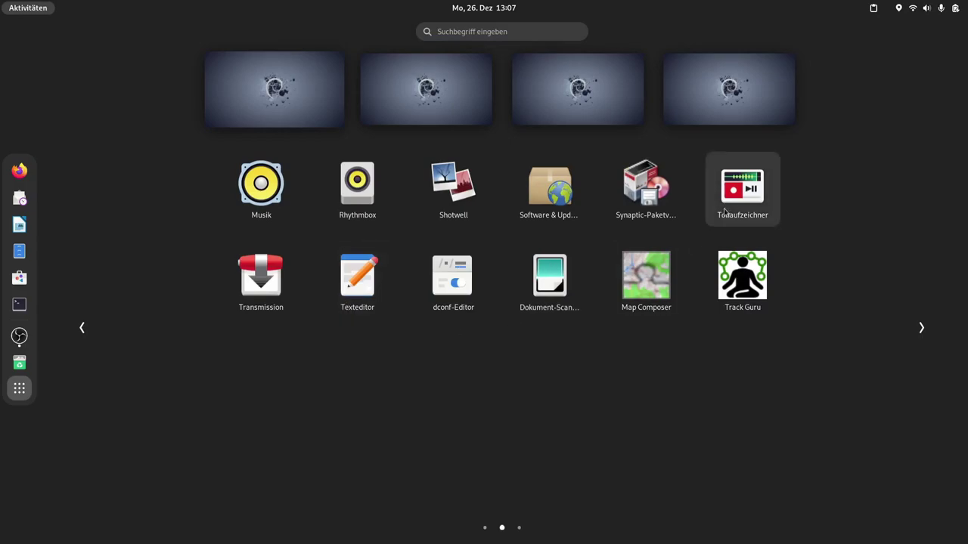
Step: Launch Terminal, enlarge the font, run 'sudo apt install pdfarranger', then close the terminal
{"action": "scroll", "coordinate": [659, 292], "scroll_direction": "down", "scroll_amount": 1}
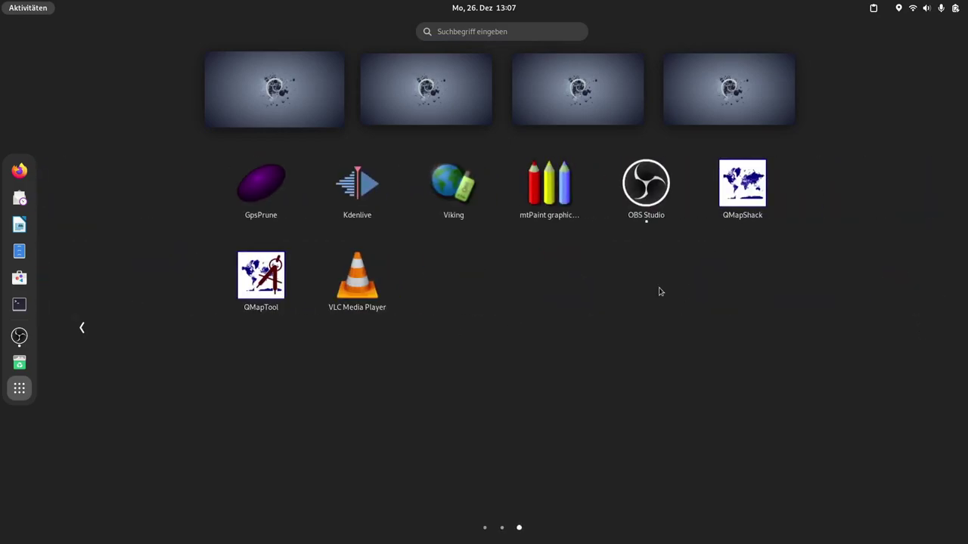
{"action": "scroll", "coordinate": [659, 291], "scroll_direction": "up", "scroll_amount": 2}
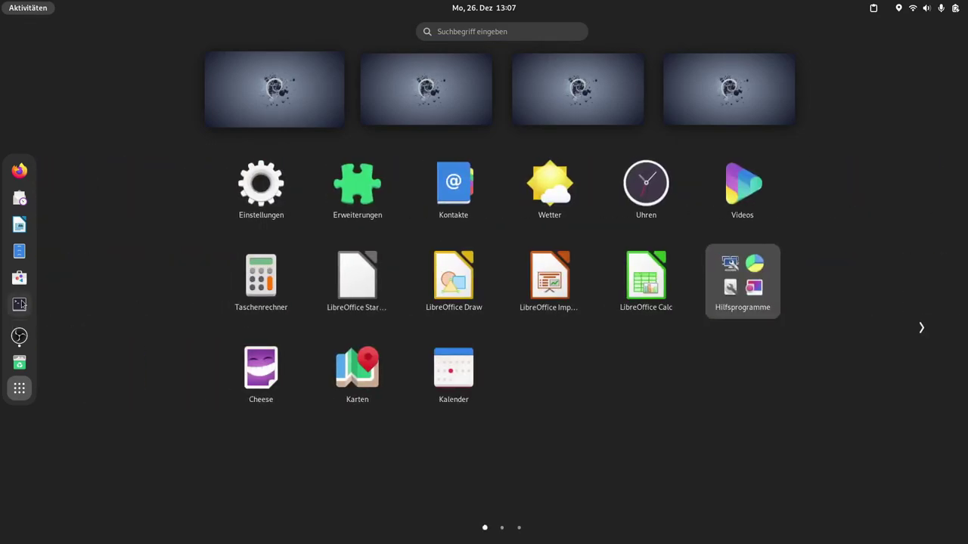
{"action": "left_click", "coordinate": [19, 304]}
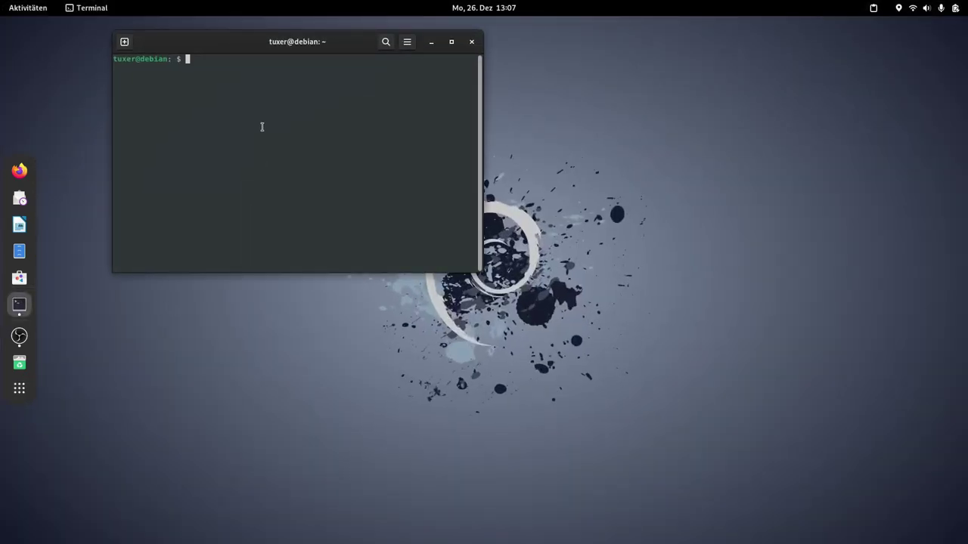
{"action": "key", "text": "ctrl+plus"}
{"action": "key", "text": "ctrl+plus"}
{"action": "type", "text": "sudo"}
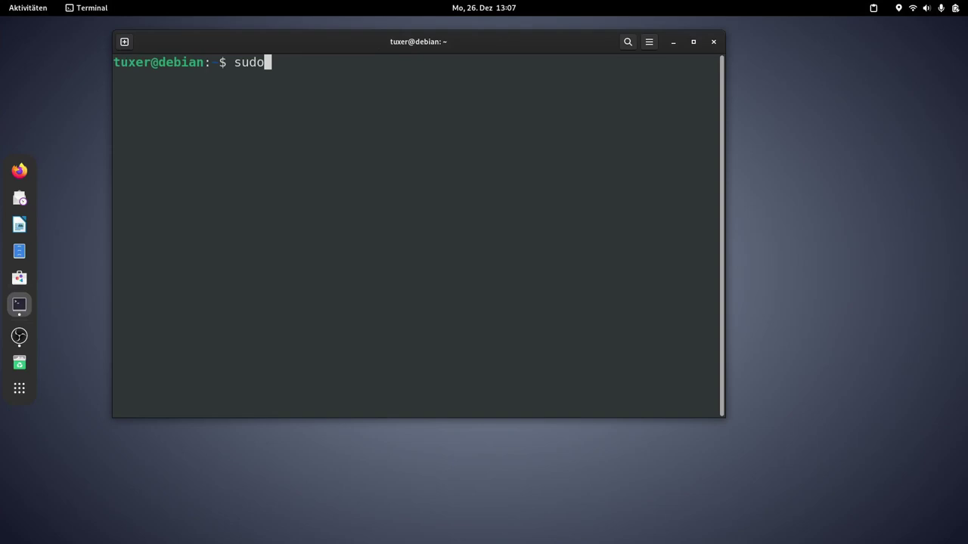
{"action": "type", "text": " apt install p"}
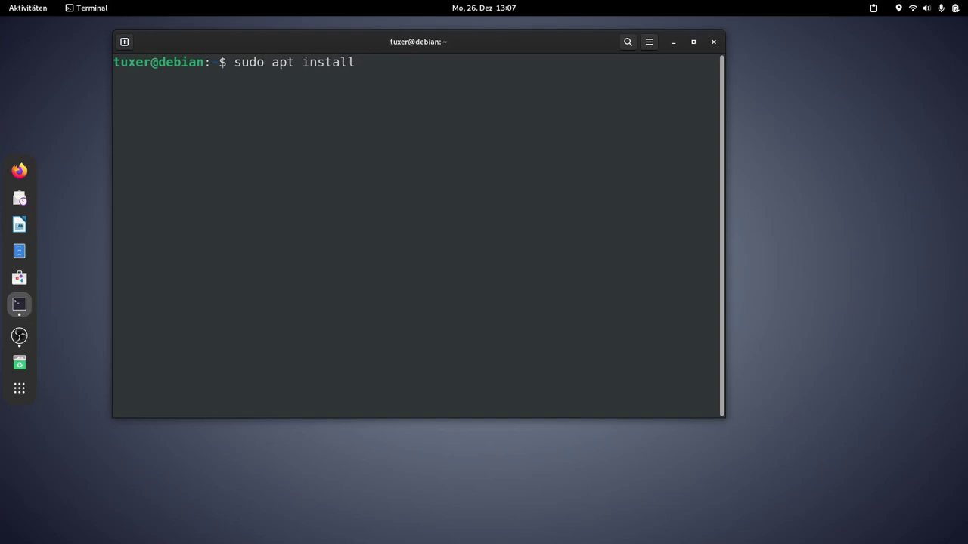
{"action": "type", "text": "dfarranger"}
{"action": "key", "text": "Return"}
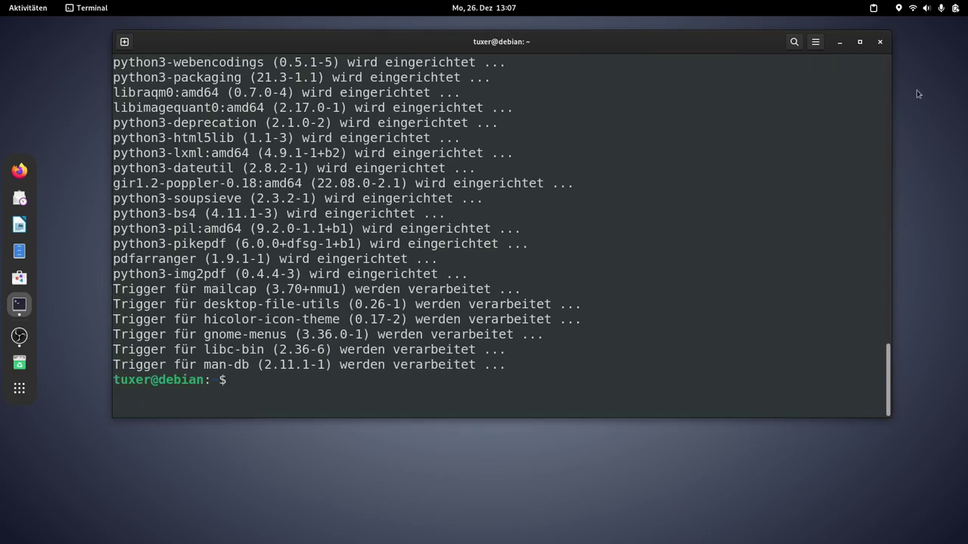
{"action": "left_click", "coordinate": [880, 42]}
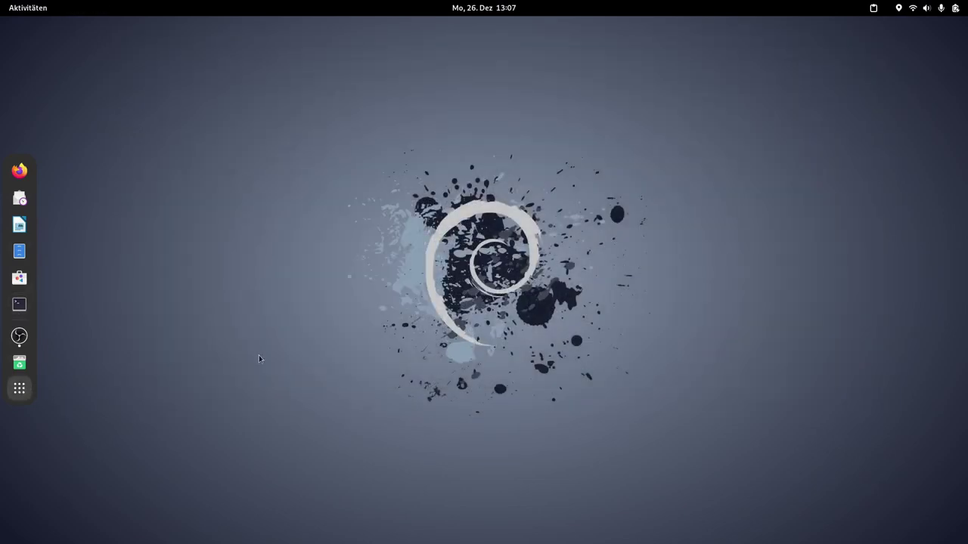
Step: Launch PDF Arranger from the app grid and load Versuch einer Scannung.pdf
{"action": "key", "text": "super+a"}
{"action": "scroll", "coordinate": [459, 306], "scroll_direction": "down", "scroll_amount": 1}
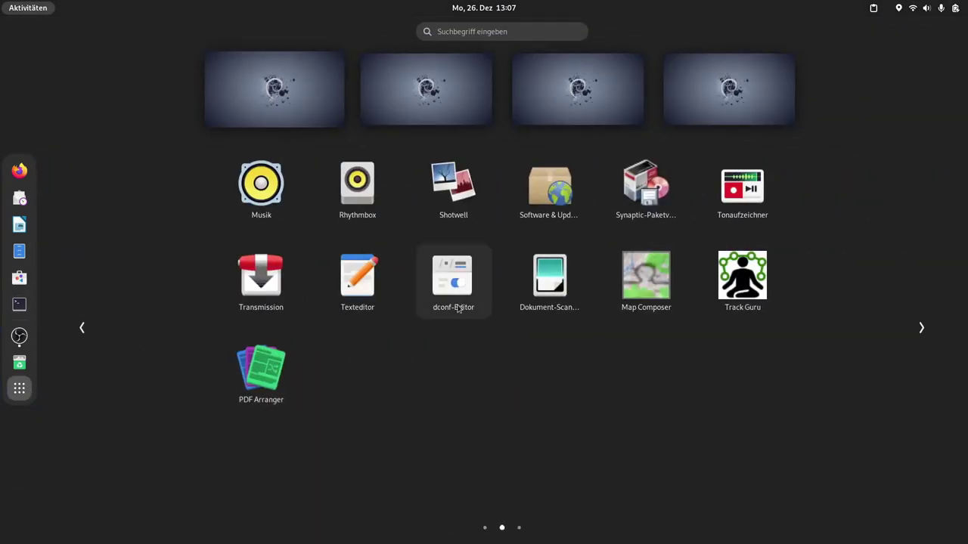
{"action": "left_click", "coordinate": [268, 382]}
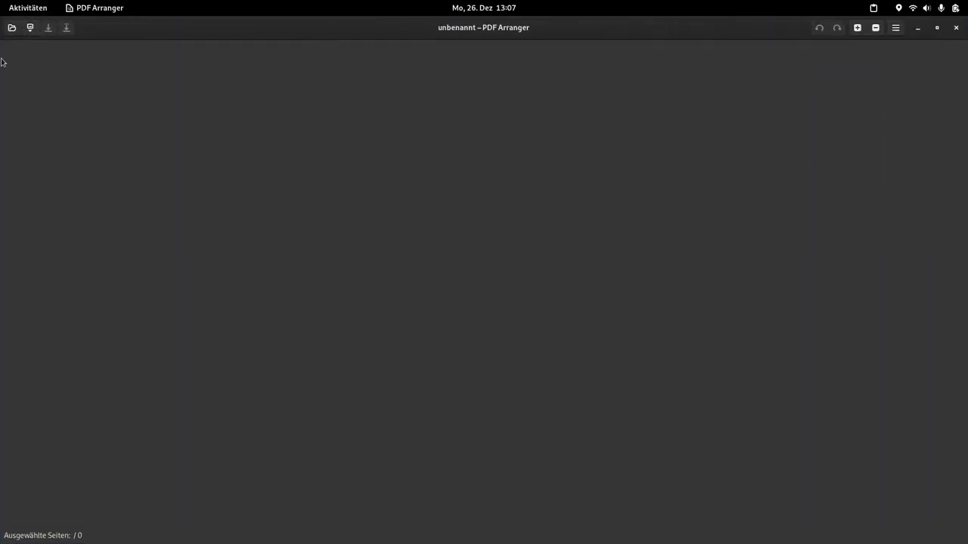
{"action": "left_click", "coordinate": [11, 27]}
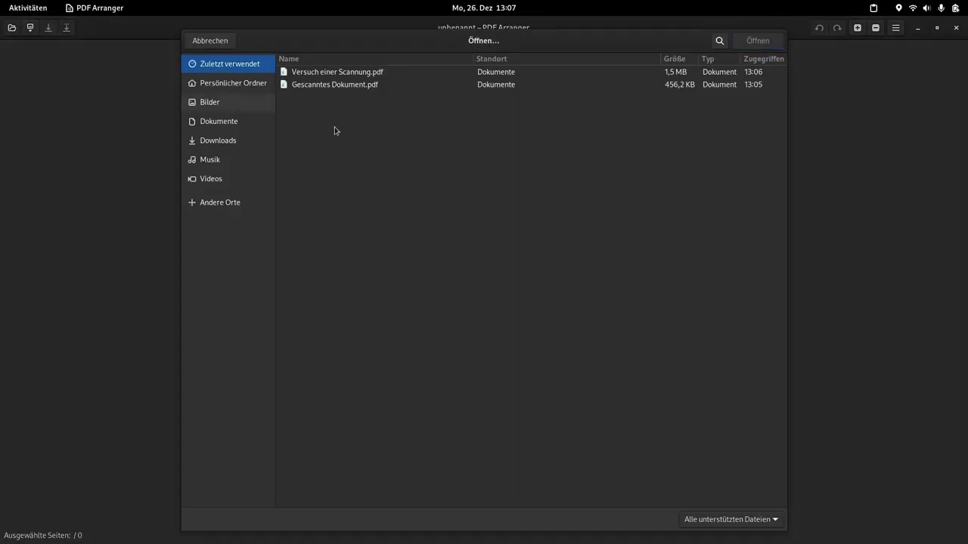
{"action": "left_click", "coordinate": [360, 72]}
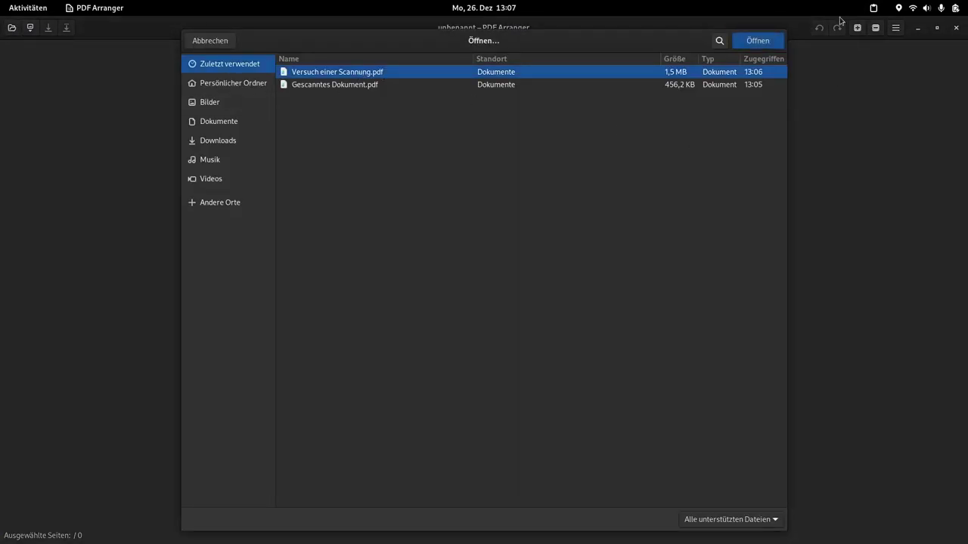
{"action": "left_click", "coordinate": [776, 43]}
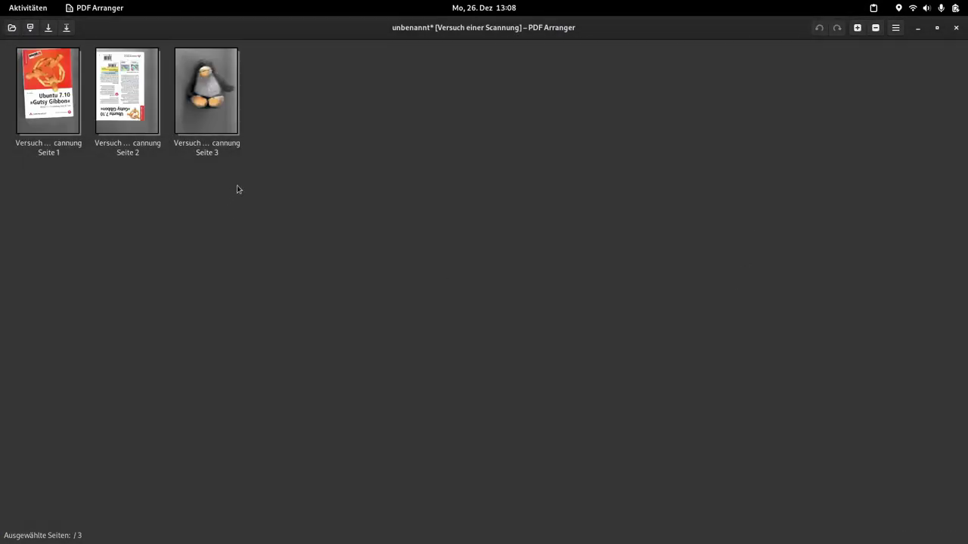
Step: Rotate the upside-down back cover page left twice so it stands upright
{"action": "left_click", "coordinate": [221, 152]}
{"action": "scroll", "coordinate": [221, 151], "scroll_direction": "up", "scroll_amount": 5}
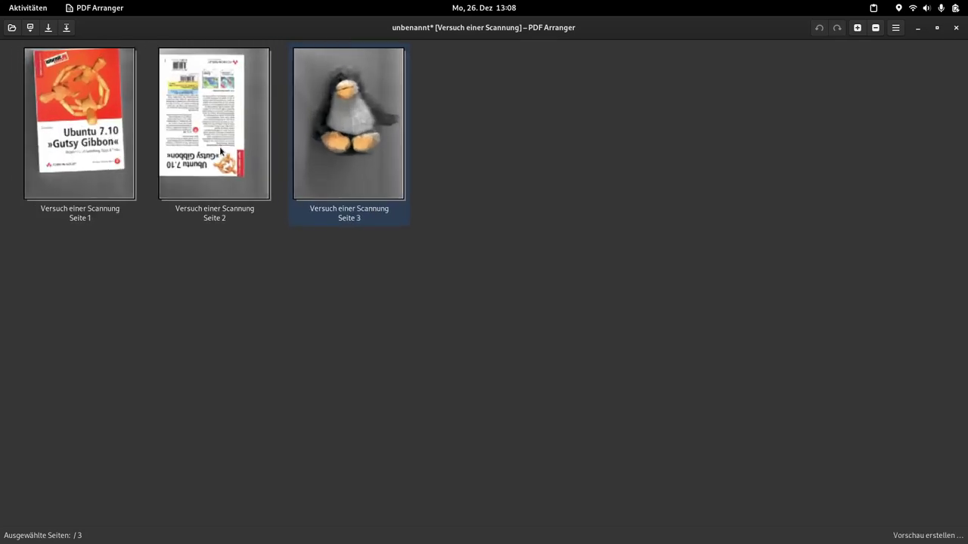
{"action": "left_click", "coordinate": [365, 184]}
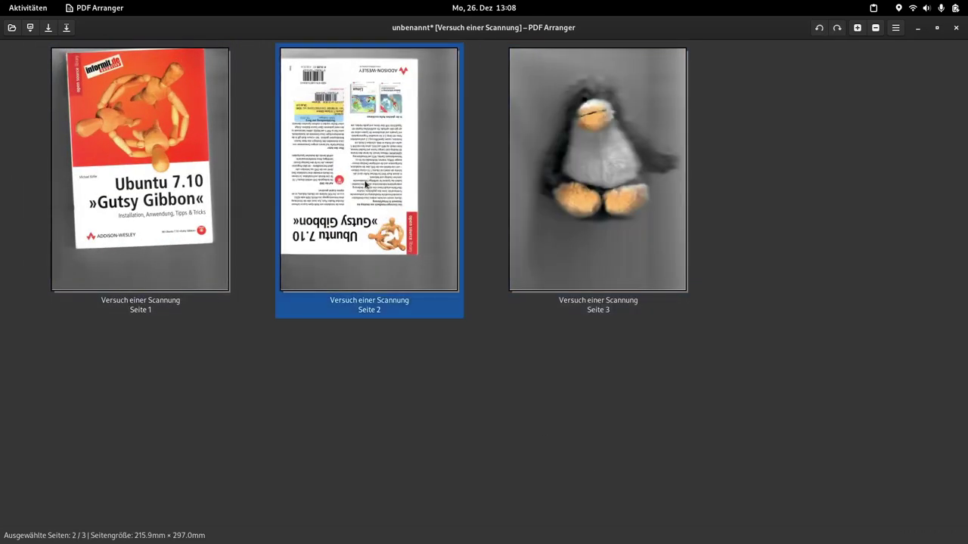
{"action": "right_click", "coordinate": [365, 176]}
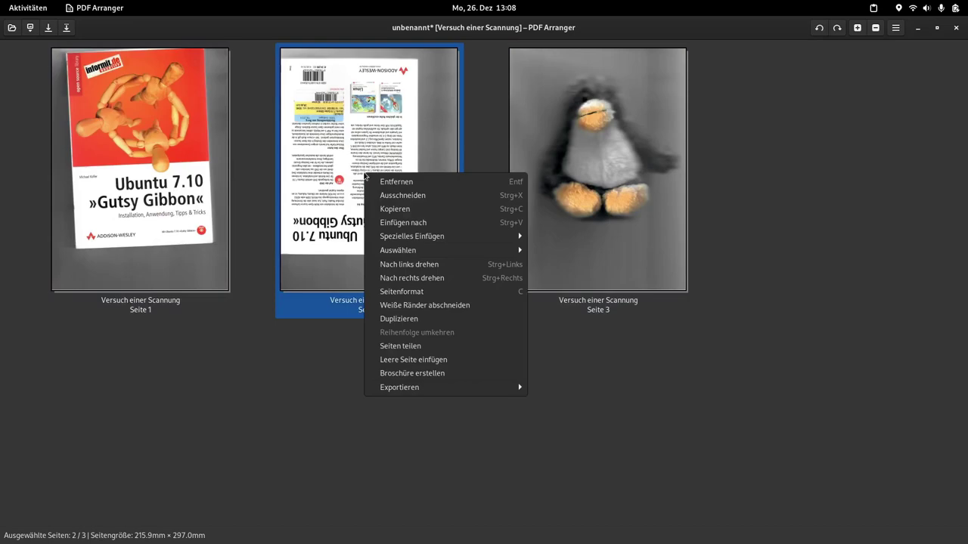
{"action": "left_click", "coordinate": [448, 264]}
{"action": "right_click", "coordinate": [438, 202]}
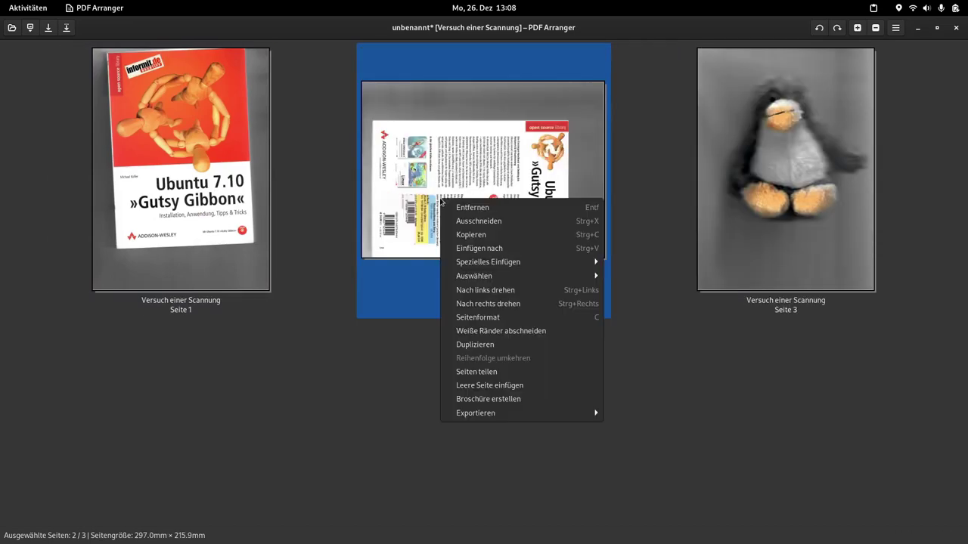
{"action": "left_click", "coordinate": [497, 293]}
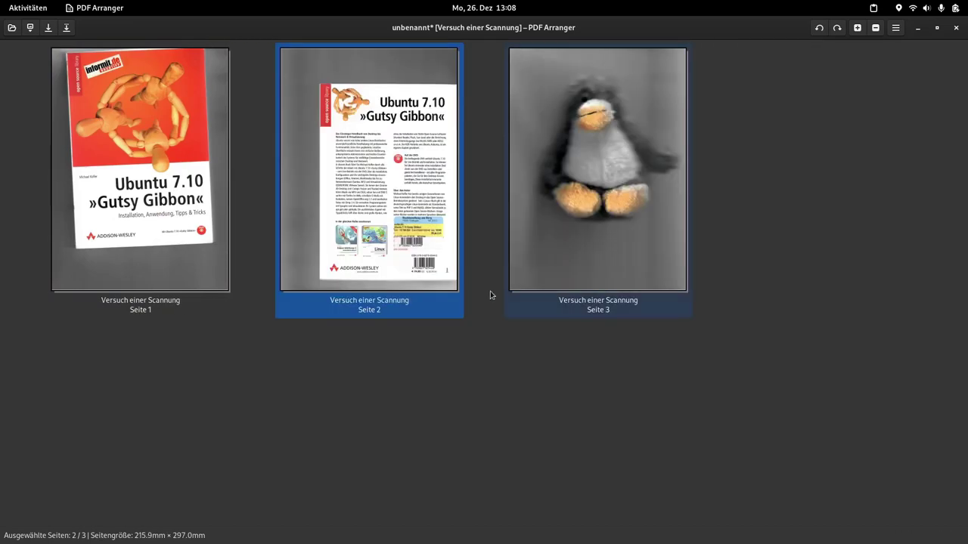
Step: Drag the penguin page before the back cover, giving the order Seite 1, Seite 3, Seite 2
{"action": "left_click", "coordinate": [609, 154]}
{"action": "mouse_move", "coordinate": [626, 158]}
{"action": "left_mouse_down"}
{"action": "mouse_move", "coordinate": [472, 175]}
{"action": "mouse_move", "coordinate": [268, 149]}
{"action": "left_mouse_up"}
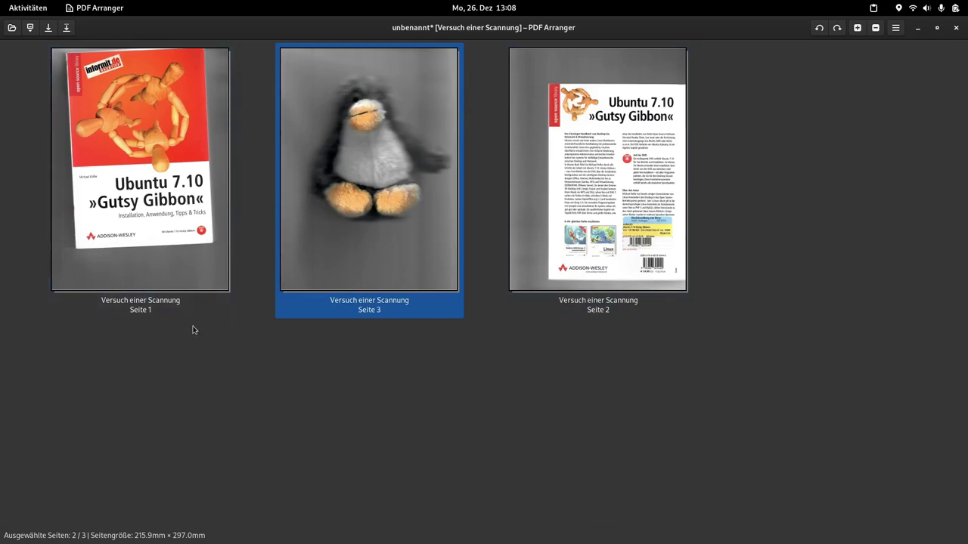
{"action": "right_click", "coordinate": [136, 174]}
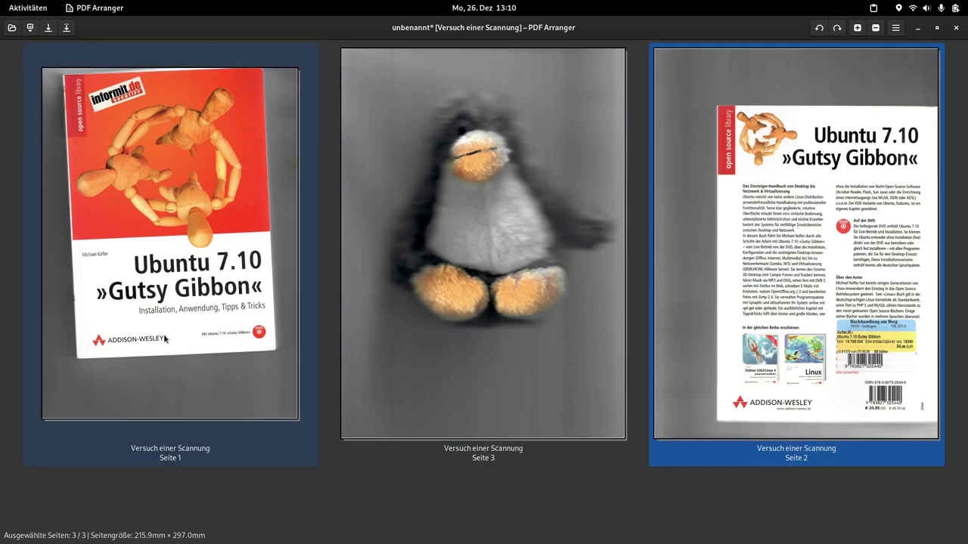
Step: Save the reordered PDF as 'Versuch einer Scannung_bearbeitet.pdf' and close PDF Arranger
{"action": "left_click", "coordinate": [66, 28]}
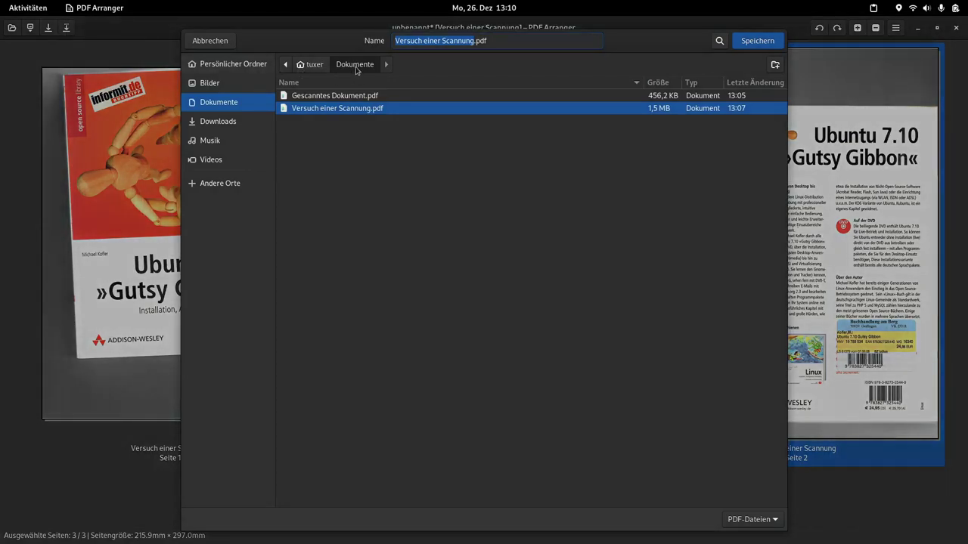
{"action": "left_click", "coordinate": [472, 40]}
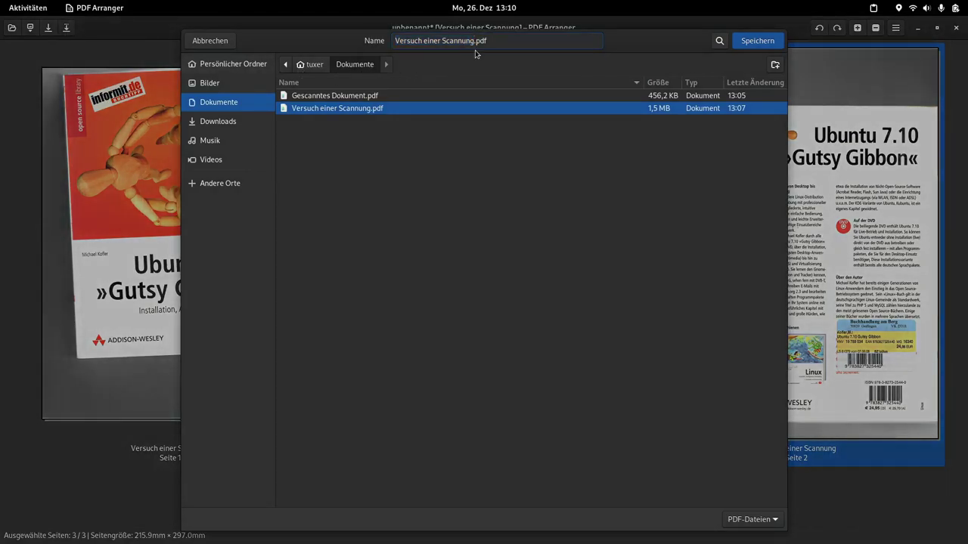
{"action": "type", "text": "_bearbeite"}
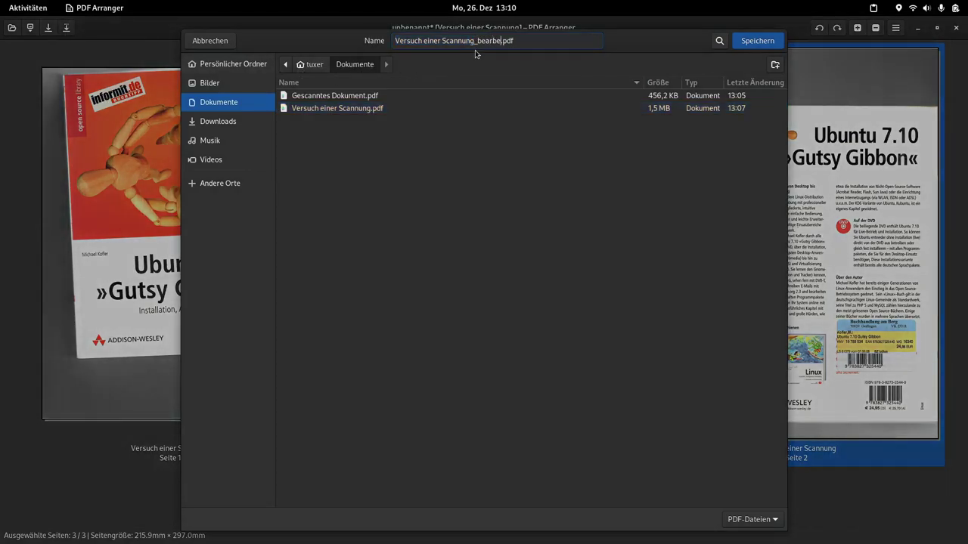
{"action": "type", "text": "t"}
{"action": "key", "text": "Return"}
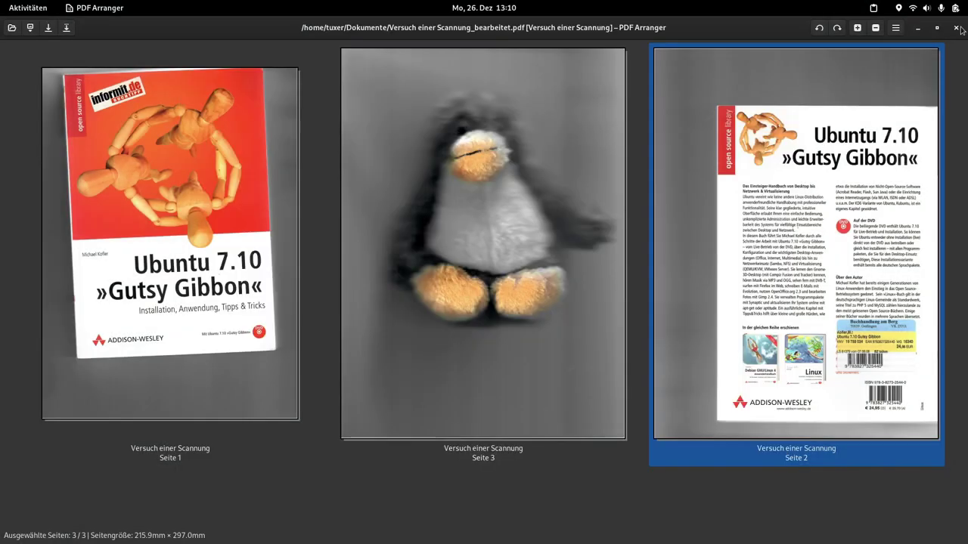
{"action": "left_click", "coordinate": [957, 28]}
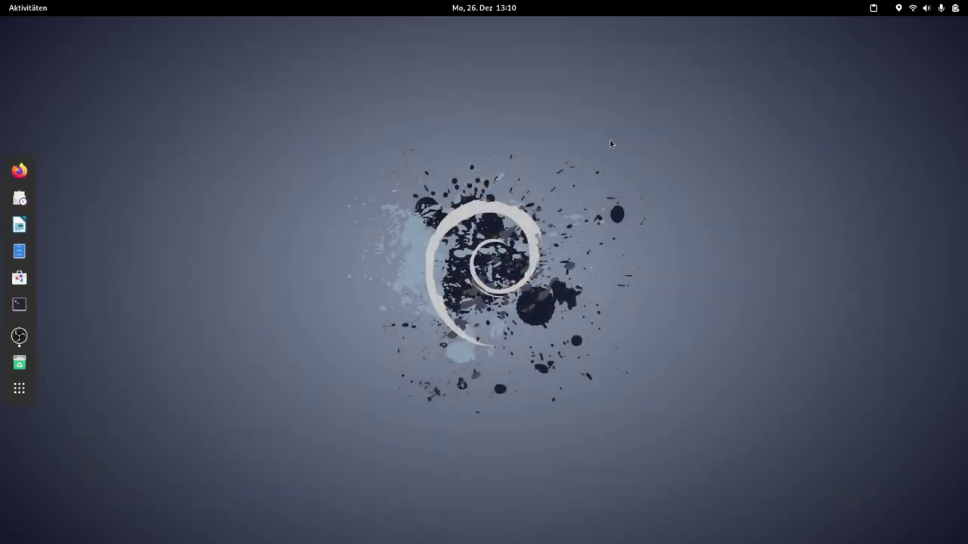
Step: Open Files, enter the Dokumente folder and open Versuch einer Scannung_bearbeitet.pdf
{"action": "left_click", "coordinate": [19, 388]}
{"action": "left_click", "coordinate": [19, 388]}
{"action": "left_click", "coordinate": [19, 251]}
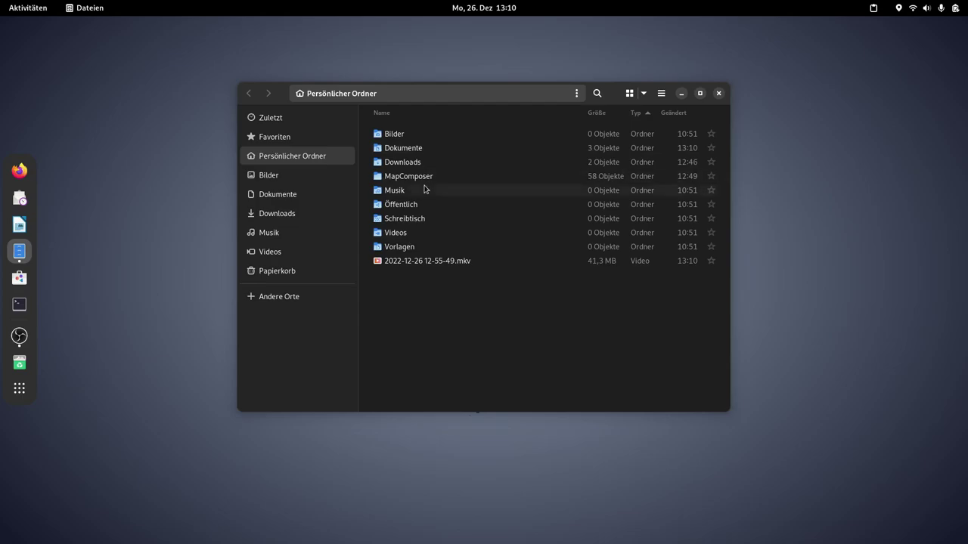
{"action": "double_click", "coordinate": [409, 150]}
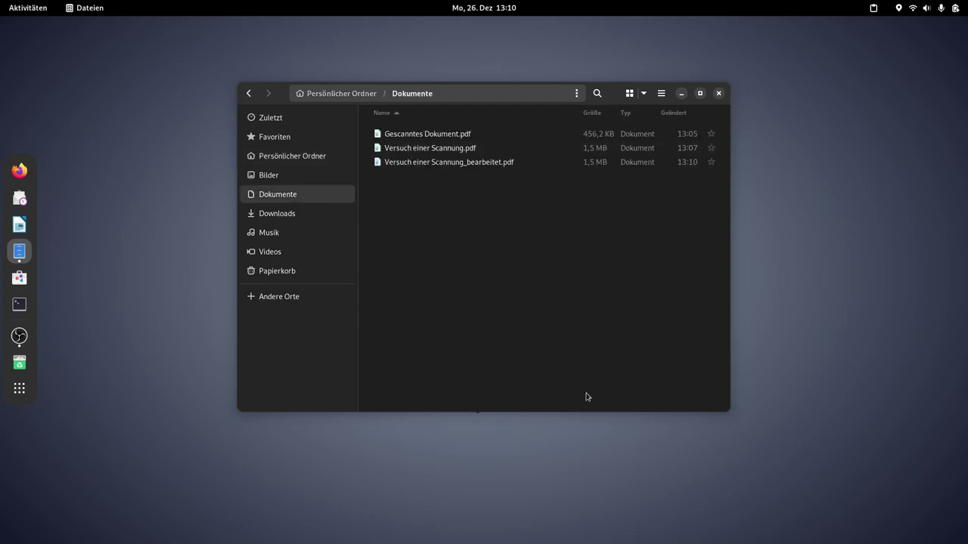
{"action": "double_click", "coordinate": [434, 163]}
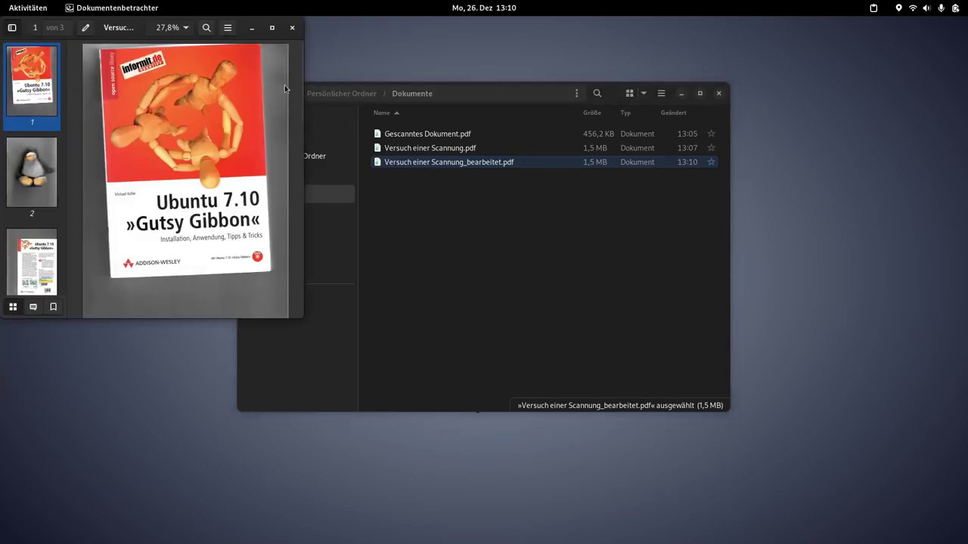
Step: Maximize the viewer, scroll through the cover, penguin and back cover pages, then close it
{"action": "left_click", "coordinate": [271, 28]}
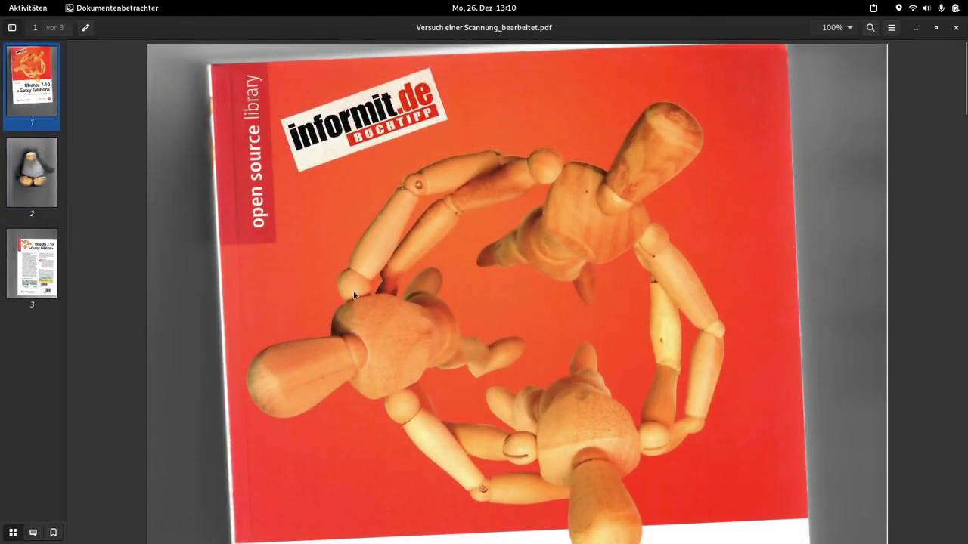
{"action": "scroll", "coordinate": [354, 295], "scroll_direction": "down", "scroll_amount": 10}
{"action": "scroll", "coordinate": [353, 300], "scroll_direction": "down", "scroll_amount": 10}
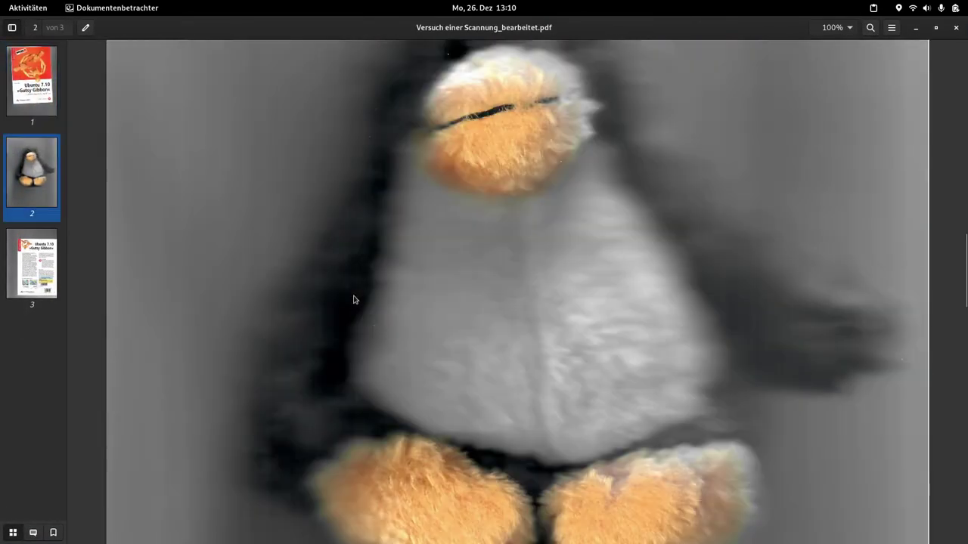
{"action": "scroll", "coordinate": [353, 300], "scroll_direction": "down", "scroll_amount": 10}
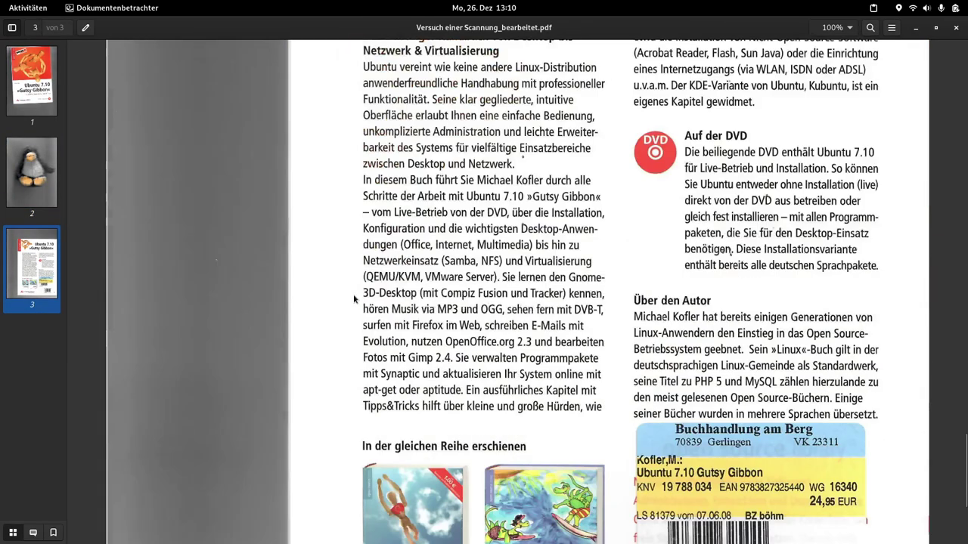
{"action": "scroll", "coordinate": [353, 295], "scroll_direction": "up", "scroll_amount": 20}
{"action": "scroll", "coordinate": [353, 295], "scroll_direction": "up", "scroll_amount": 5}
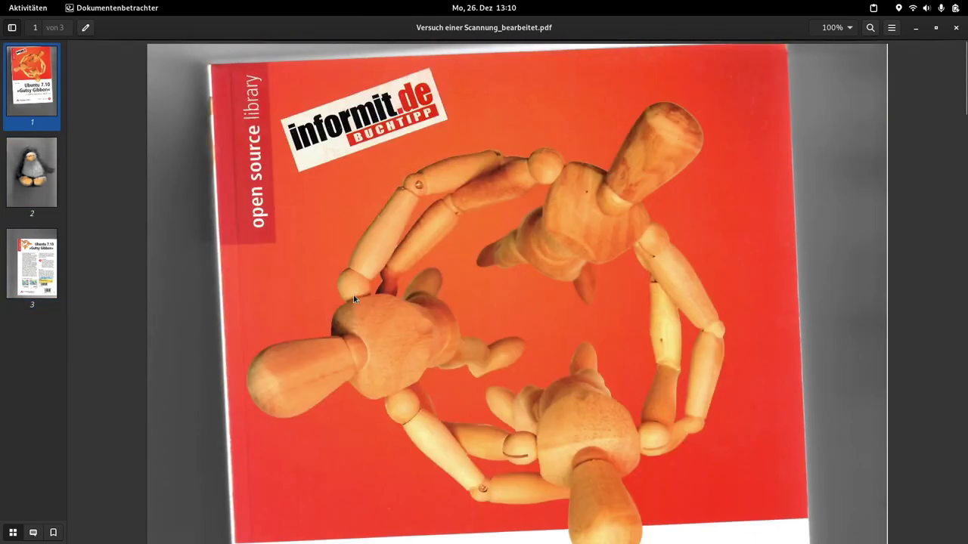
{"action": "left_click", "coordinate": [956, 29]}
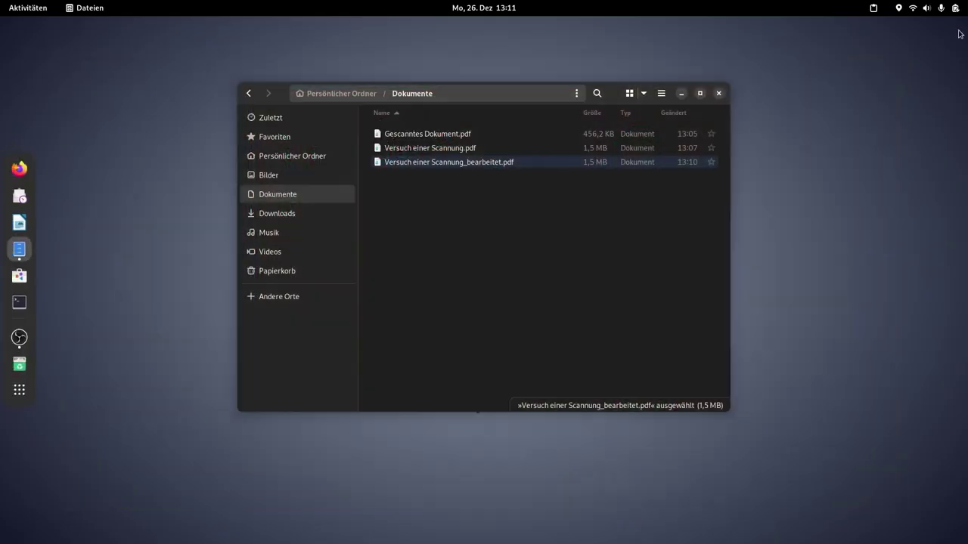
Step: Start a new Terminal from the dash, close the Files window and move the terminal toward the centre
{"action": "left_click", "coordinate": [19, 388]}
{"action": "scroll", "coordinate": [435, 337], "scroll_direction": "down", "scroll_amount": 1}
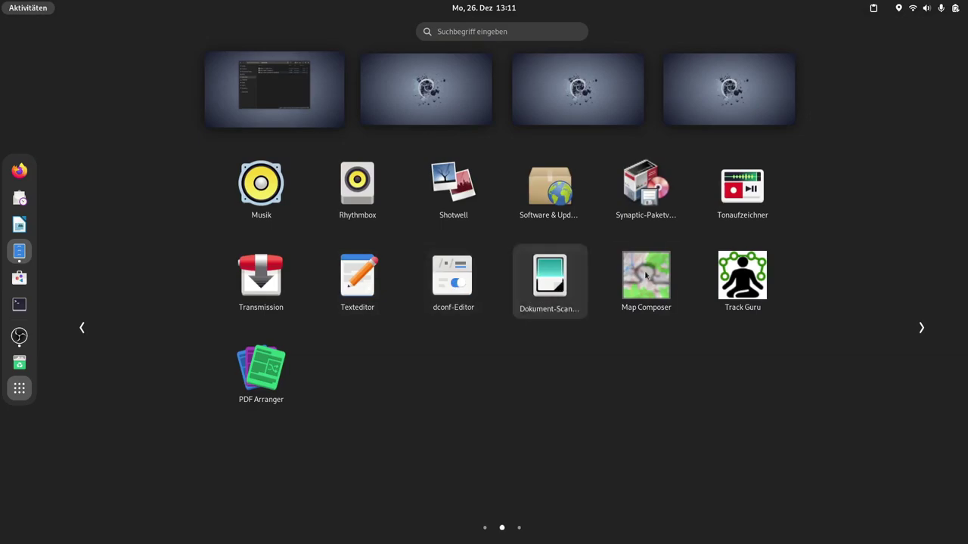
{"action": "scroll", "coordinate": [318, 294], "scroll_direction": "up", "scroll_amount": 1}
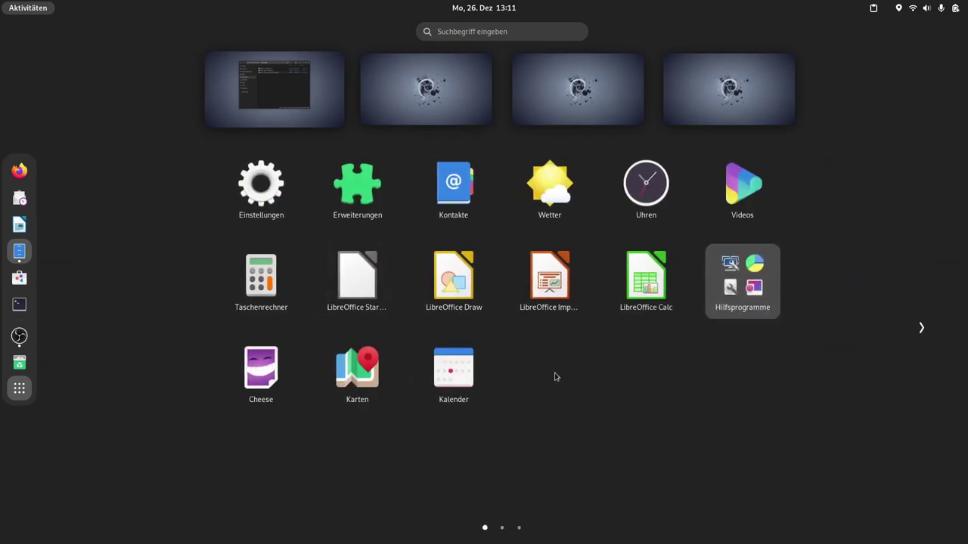
{"action": "left_click", "coordinate": [19, 304]}
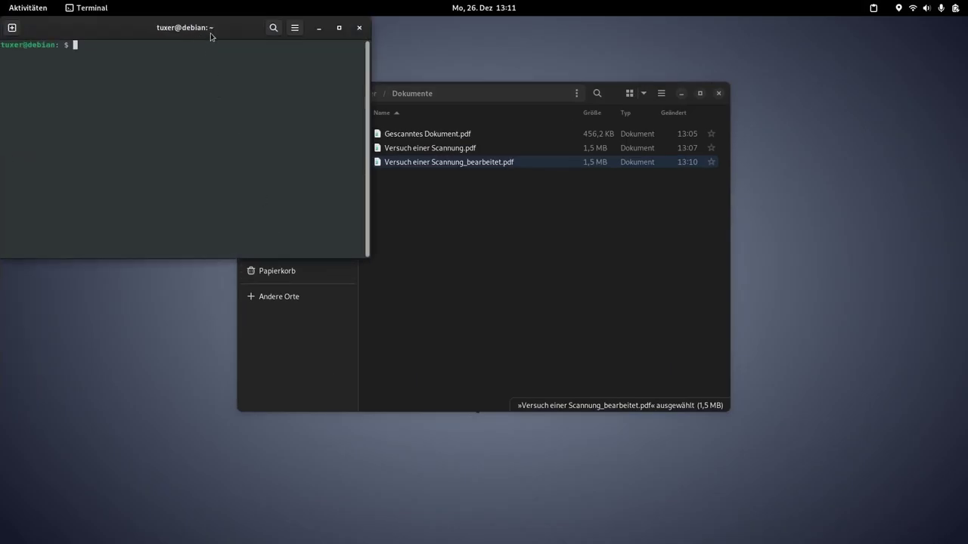
{"action": "left_click", "coordinate": [718, 93]}
{"action": "left_click", "coordinate": [718, 94]}
{"action": "left_click_drag", "start_coordinate": [201, 32], "coordinate": [352, 84]}
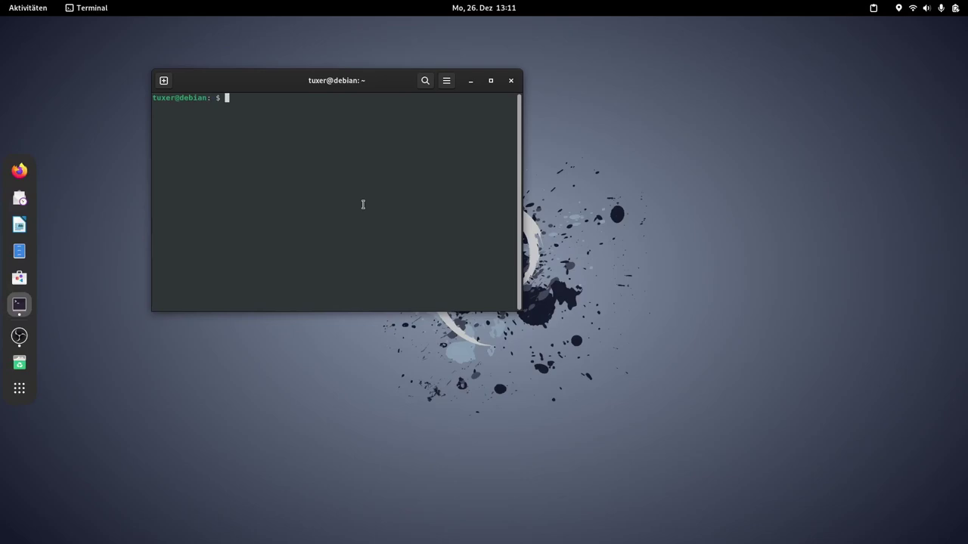
Step: Enlarge the font, run 'sudo apt install ssh remmina' with the account password, then close the terminal
{"action": "key", "text": "ctrl+plus"}
{"action": "key", "text": "ctrl+plus"}
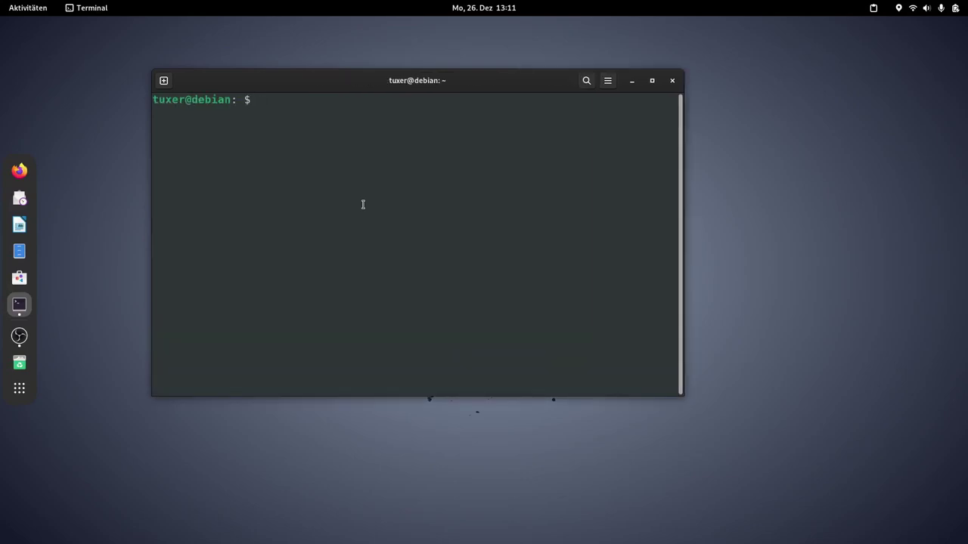
{"action": "type", "text": "sudo apt install ssh"}
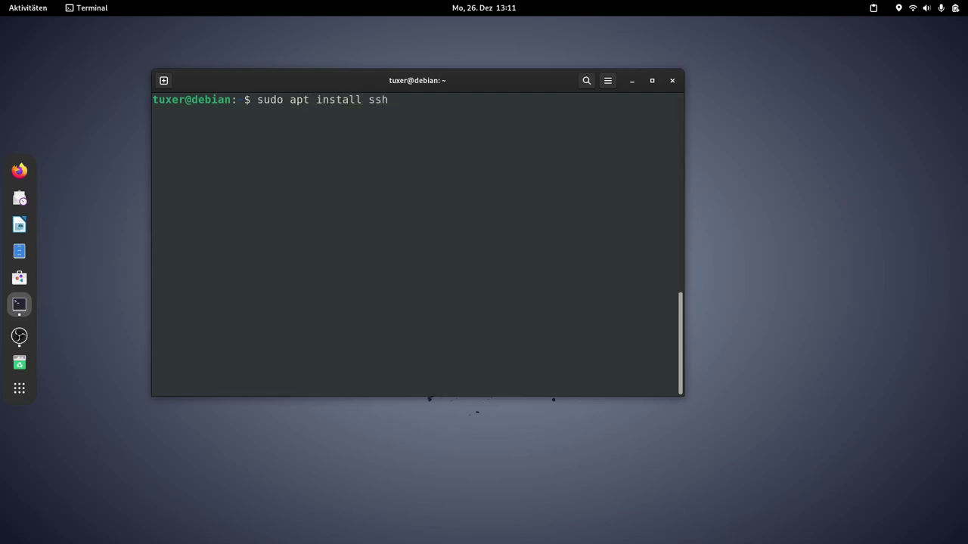
{"action": "type", "text": " remmina"}
{"action": "key", "text": "Return"}
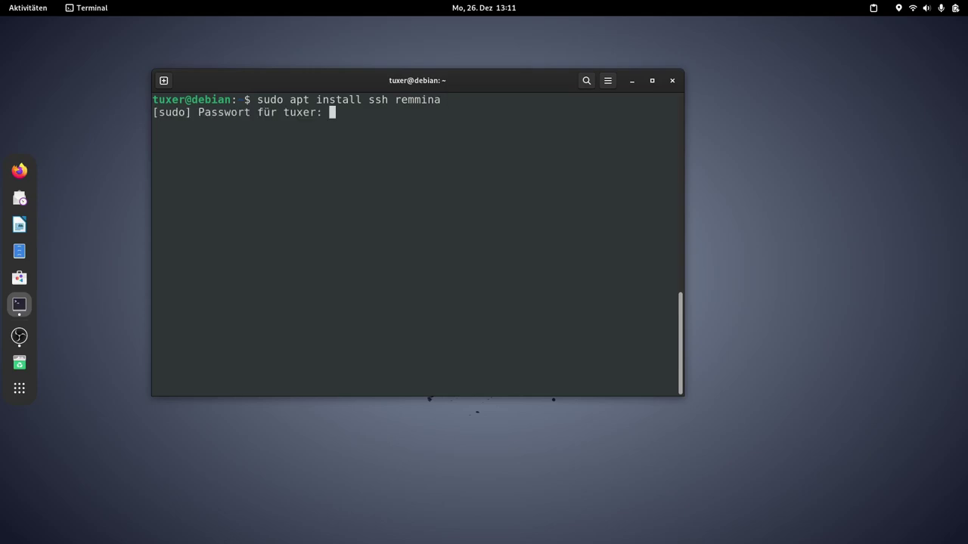
{"action": "key", "text": "Return"}
{"action": "key", "text": "Return"}
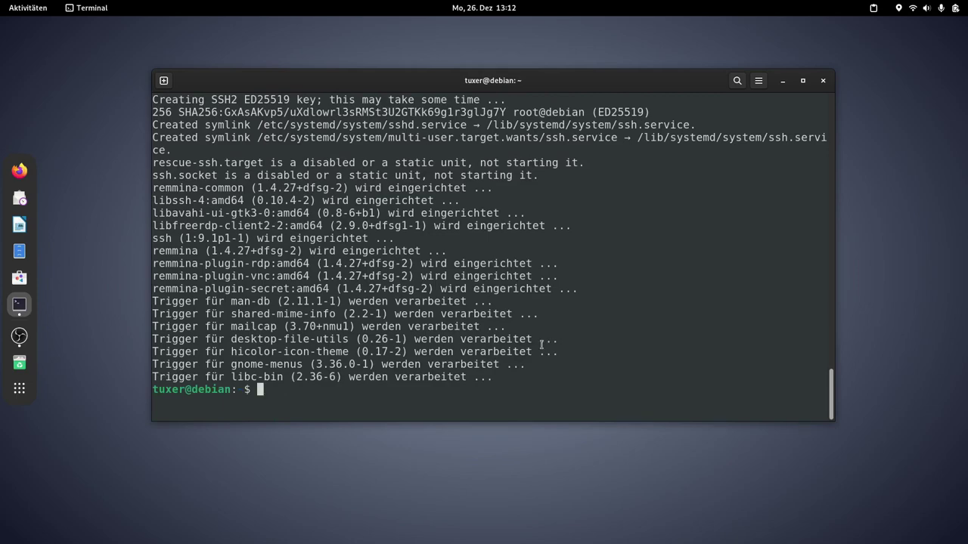
{"action": "left_click", "coordinate": [824, 81]}
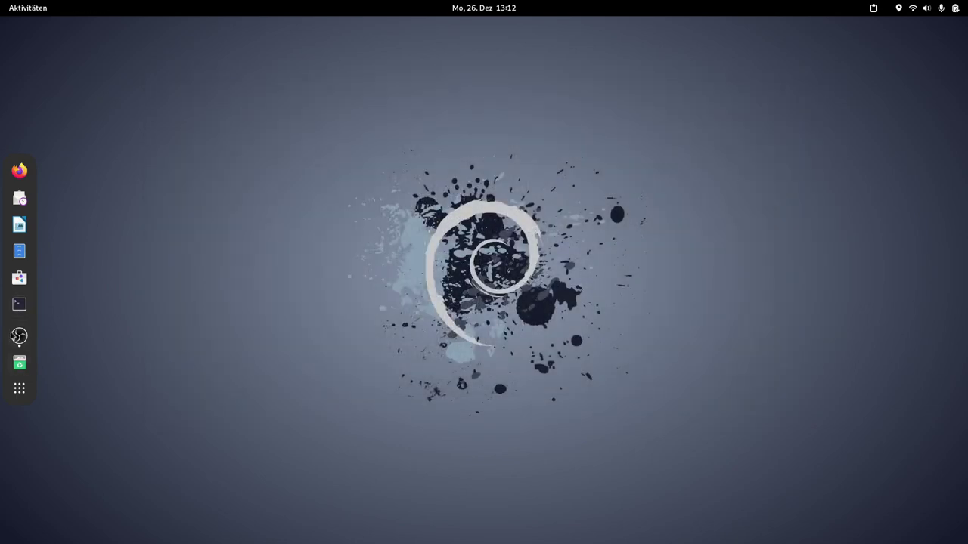
Step: In a new terminal, list the home folder and create the empty file Ablage.txt with touch
{"action": "left_click", "coordinate": [19, 304]}
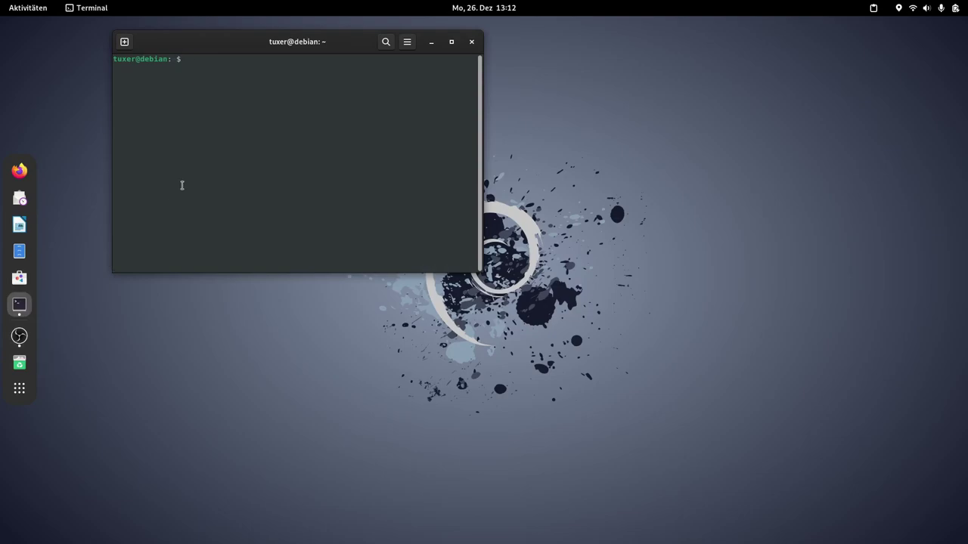
{"action": "type", "text": "ls"}
{"action": "key", "text": "Return"}
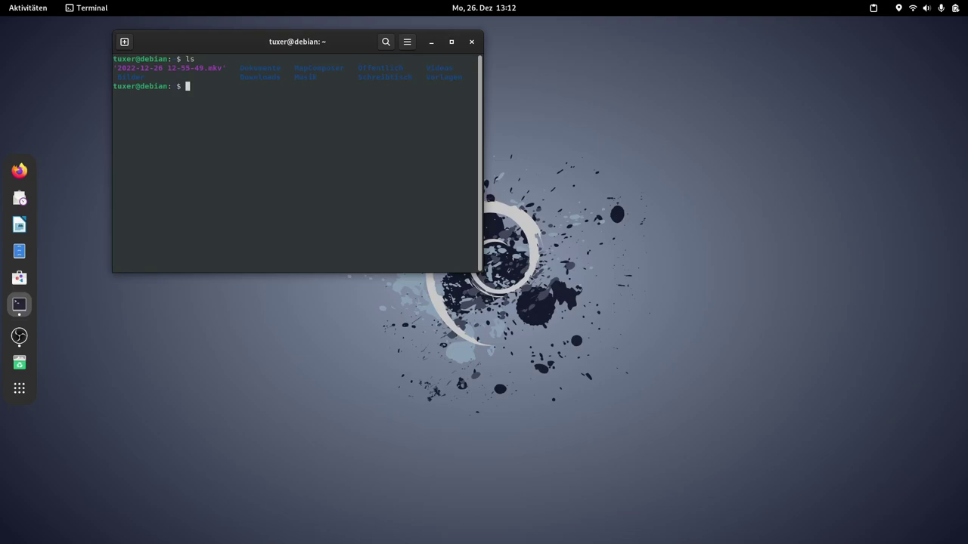
{"action": "type", "text": "touch Ablage.txt"}
{"action": "key", "text": "Return"}
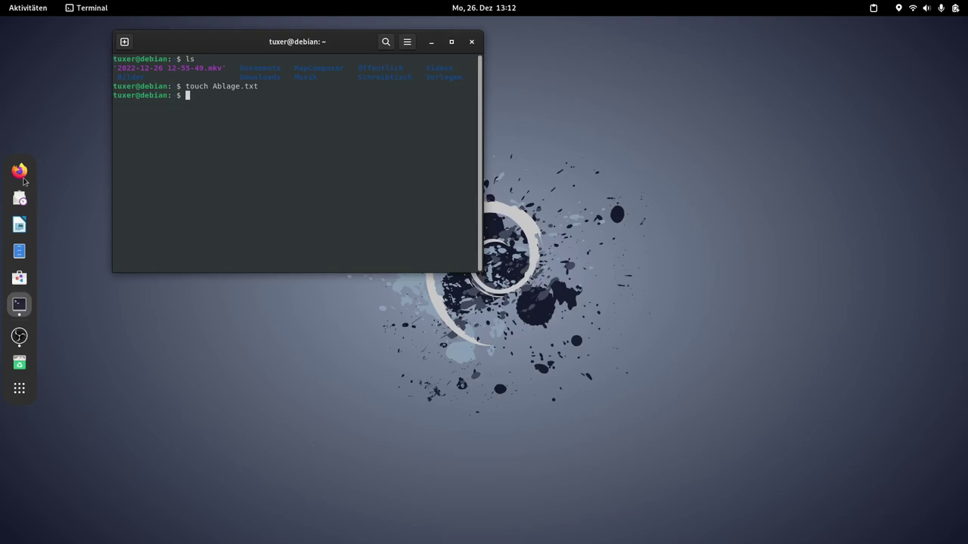
{"action": "left_click", "coordinate": [19, 251]}
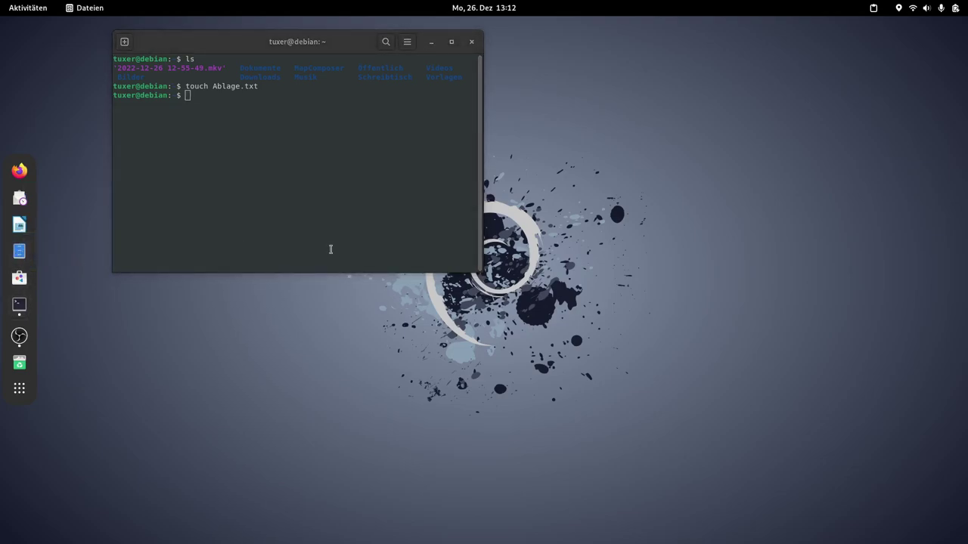
Step: Open Ablage.txt, close the LibreOffice Writer window it opens, and check the file's properties
{"action": "double_click", "coordinate": [156, 201]}
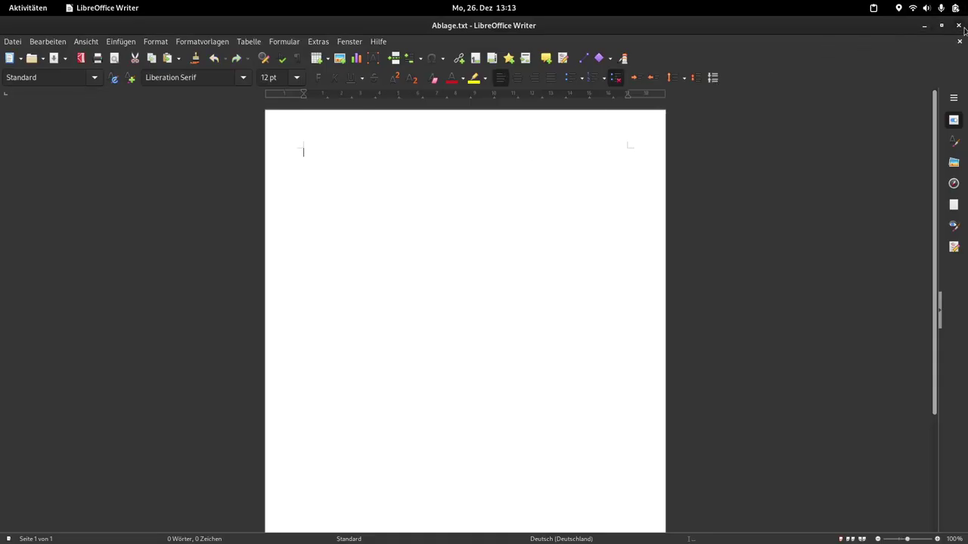
{"action": "left_click", "coordinate": [963, 28]}
{"action": "right_click", "coordinate": [189, 198]}
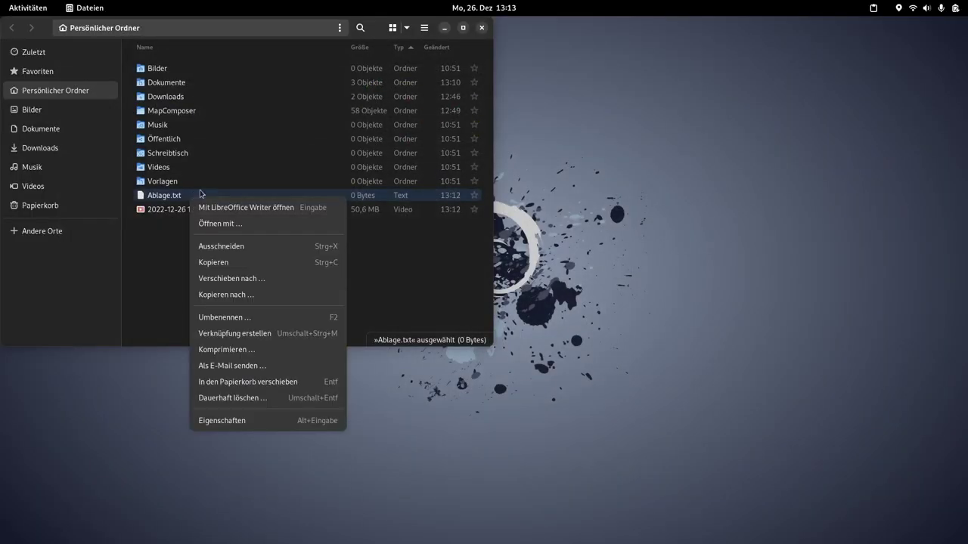
{"action": "left_click", "coordinate": [229, 421]}
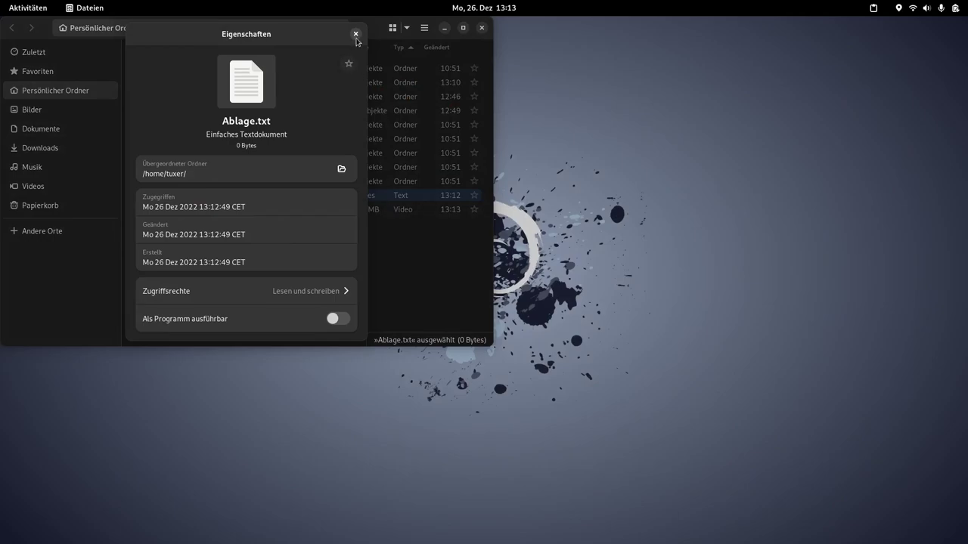
{"action": "left_click", "coordinate": [356, 34]}
Step: Open Ablage.txt with Texteditor, set to always be used for this file type
{"action": "right_click", "coordinate": [193, 200]}
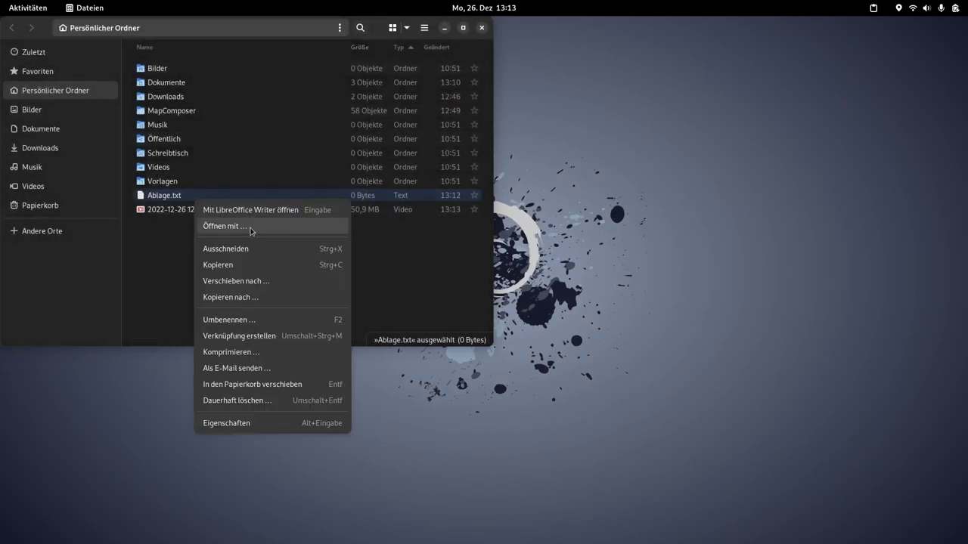
{"action": "left_click", "coordinate": [251, 230]}
{"action": "left_click", "coordinate": [190, 162]}
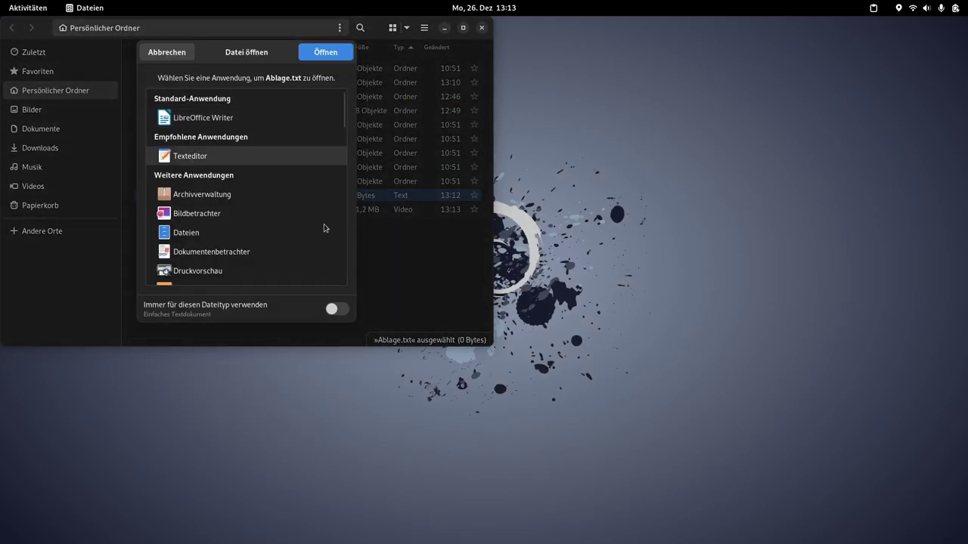
{"action": "left_click", "coordinate": [334, 310]}
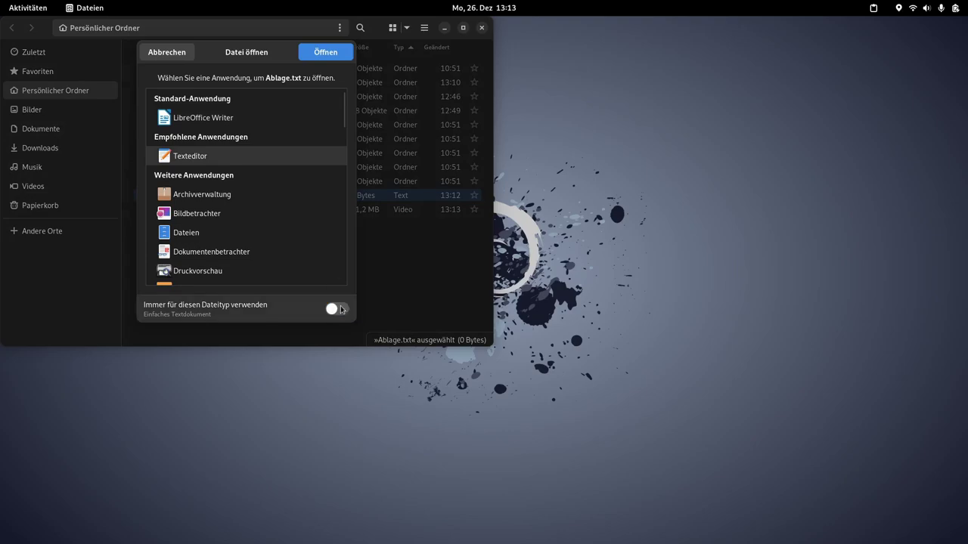
{"action": "left_click", "coordinate": [325, 54]}
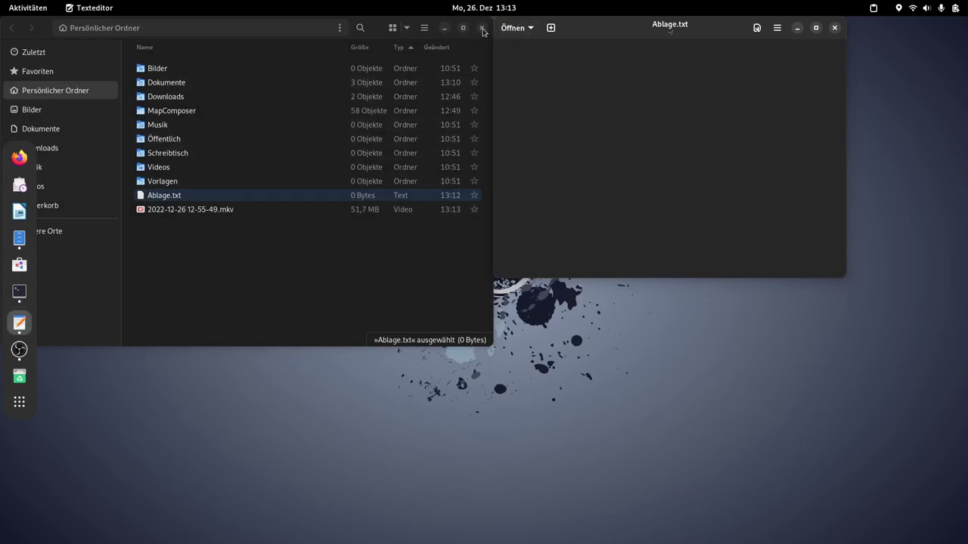
Step: Close the file manager, move the editor right, and briefly open and close Settings
{"action": "left_click", "coordinate": [483, 32]}
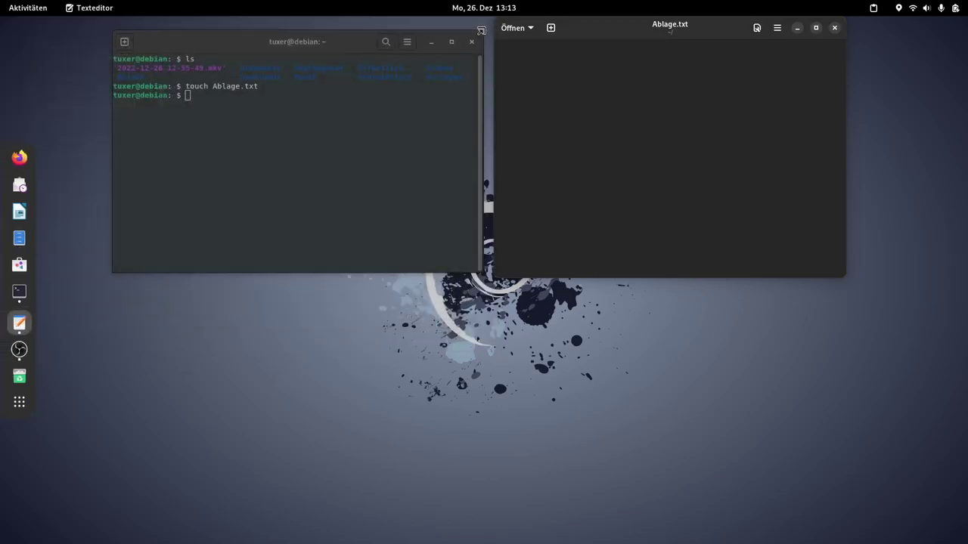
{"action": "left_click_drag", "start_coordinate": [696, 37], "coordinate": [698, 53]}
{"action": "left_click", "coordinate": [310, 49]}
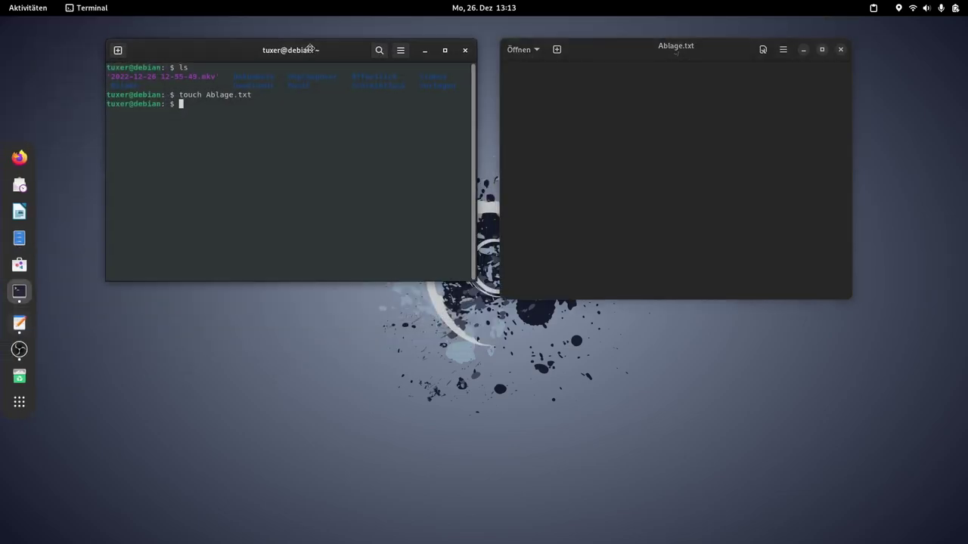
{"action": "left_click", "coordinate": [945, 9]}
{"action": "left_click", "coordinate": [893, 37]}
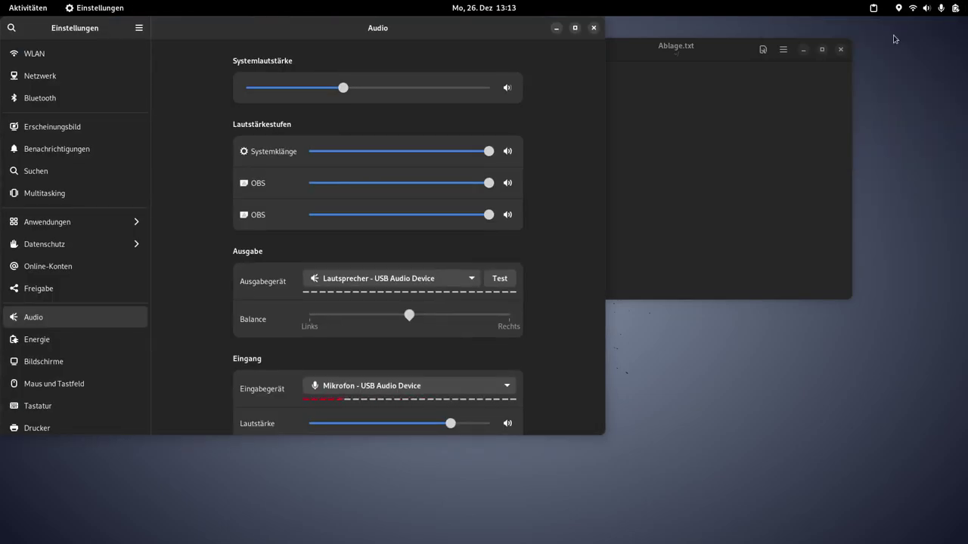
{"action": "left_click", "coordinate": [593, 27]}
Step: Reconnect to the Hugi-Funk Wi-Fi network and open the full Wi-Fi settings
{"action": "left_click", "coordinate": [914, 7]}
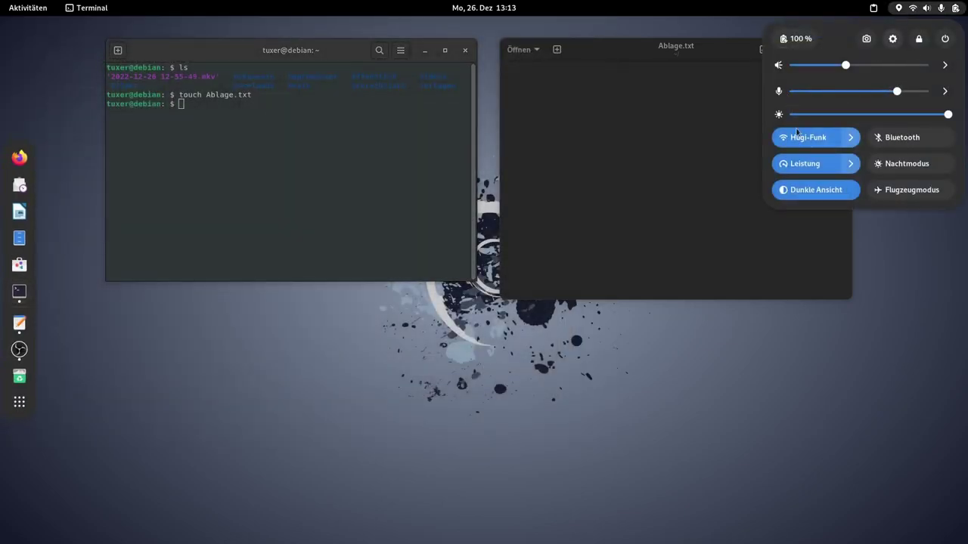
{"action": "left_click", "coordinate": [851, 138]}
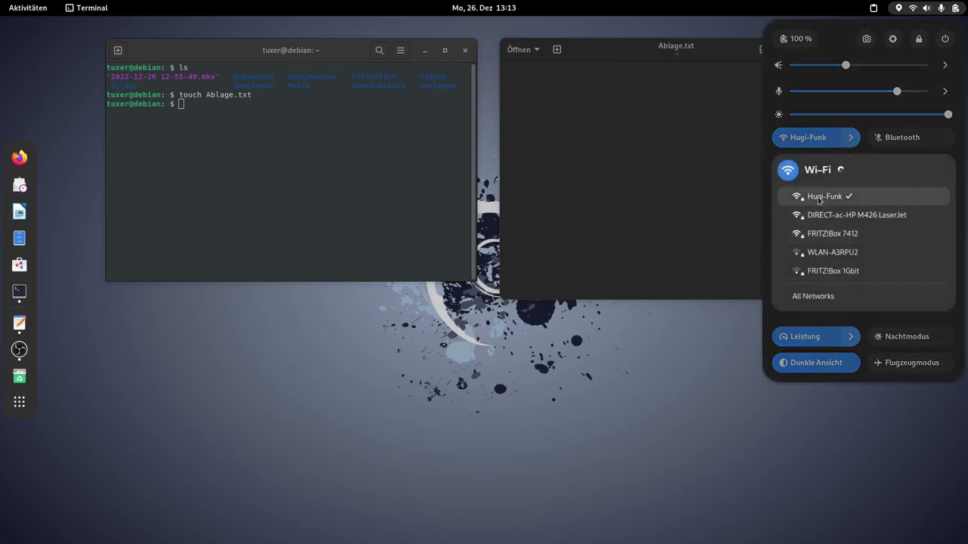
{"action": "left_click", "coordinate": [818, 198]}
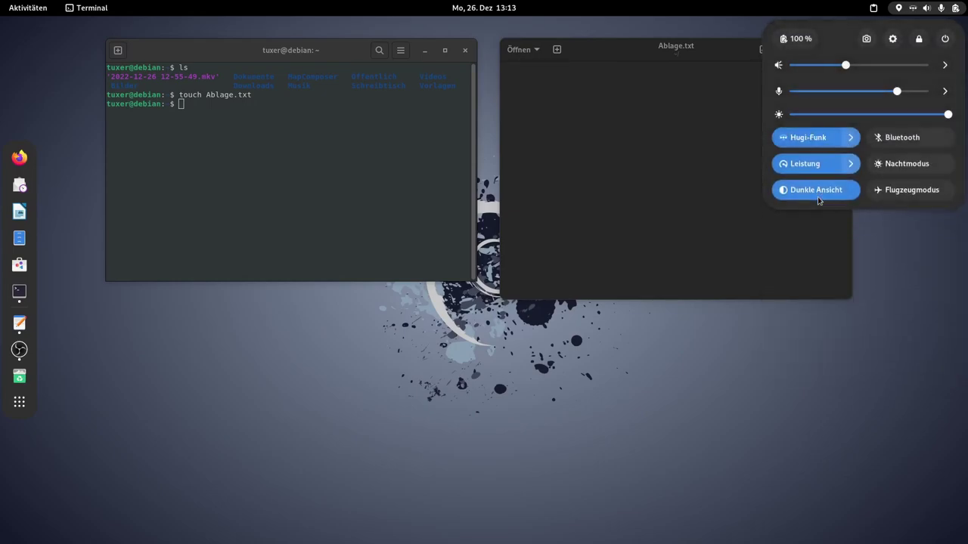
{"action": "left_click", "coordinate": [850, 138]}
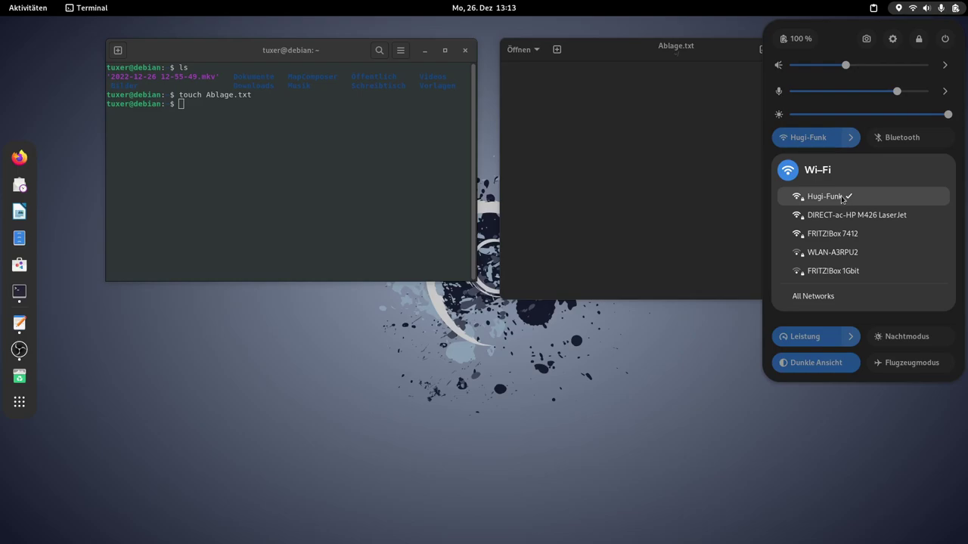
{"action": "left_click", "coordinate": [809, 295]}
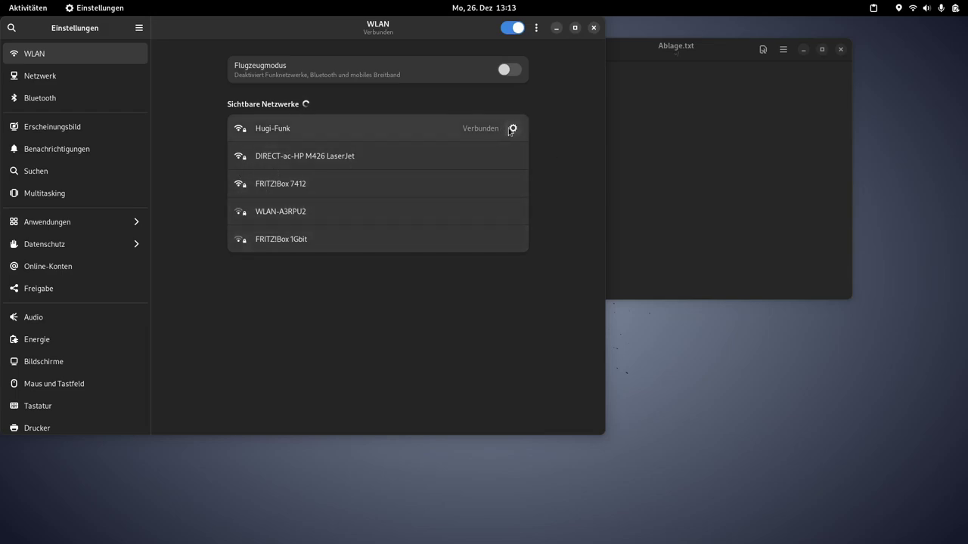
Step: Copy Hugi-Funk's IPv4 address 192.168.178.22 from its details, then put Settings away
{"action": "left_click", "coordinate": [513, 129]}
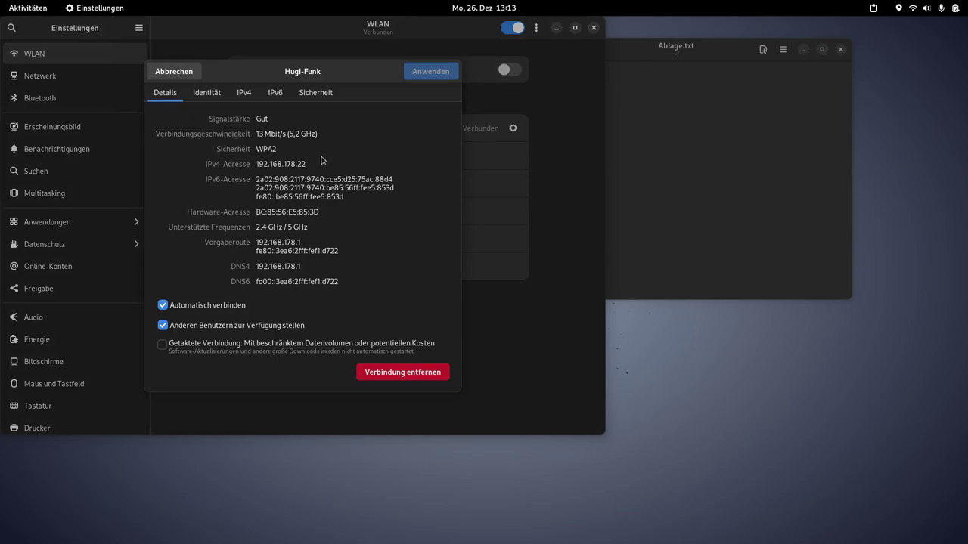
{"action": "left_click_drag", "start_coordinate": [308, 163], "coordinate": [252, 159]}
{"action": "right_click", "coordinate": [269, 164]}
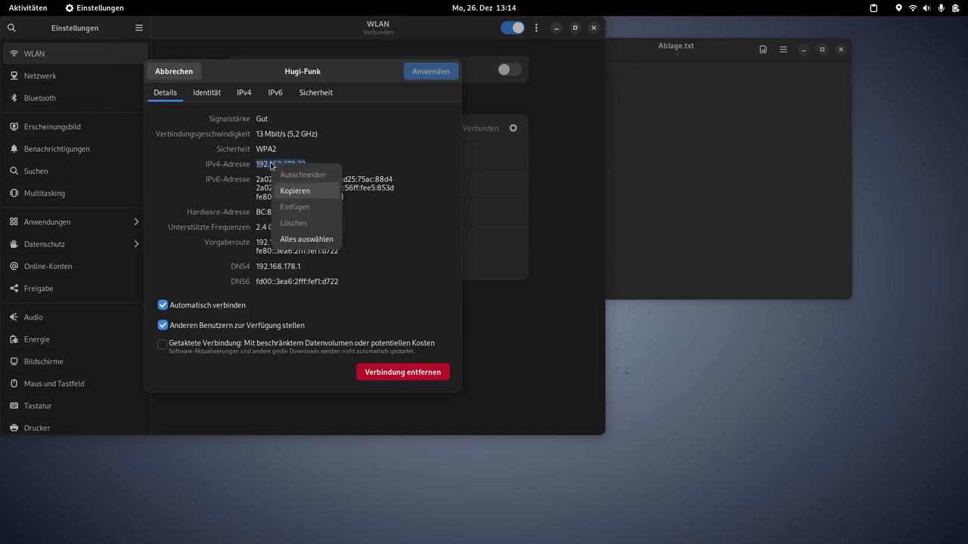
{"action": "left_click", "coordinate": [305, 189]}
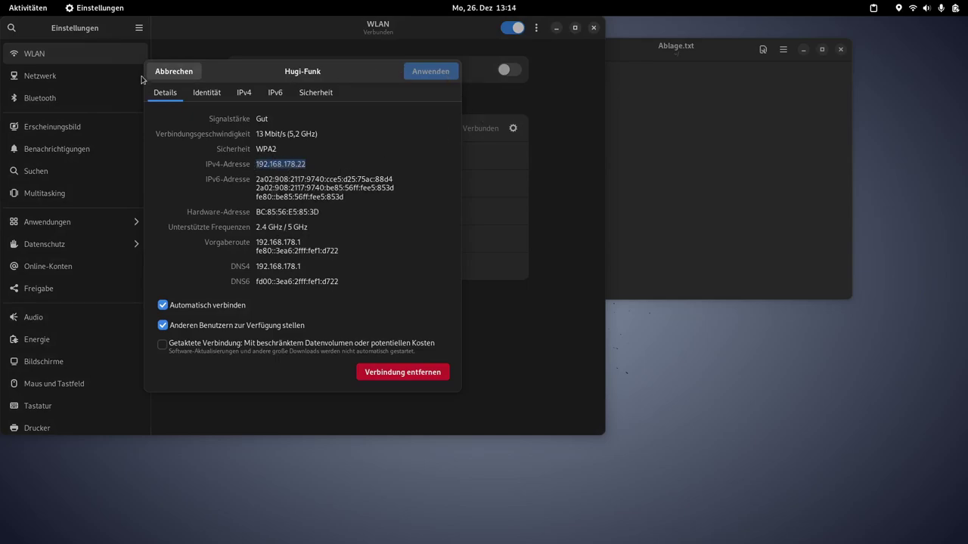
{"action": "left_click", "coordinate": [179, 74]}
{"action": "left_click", "coordinate": [556, 28]}
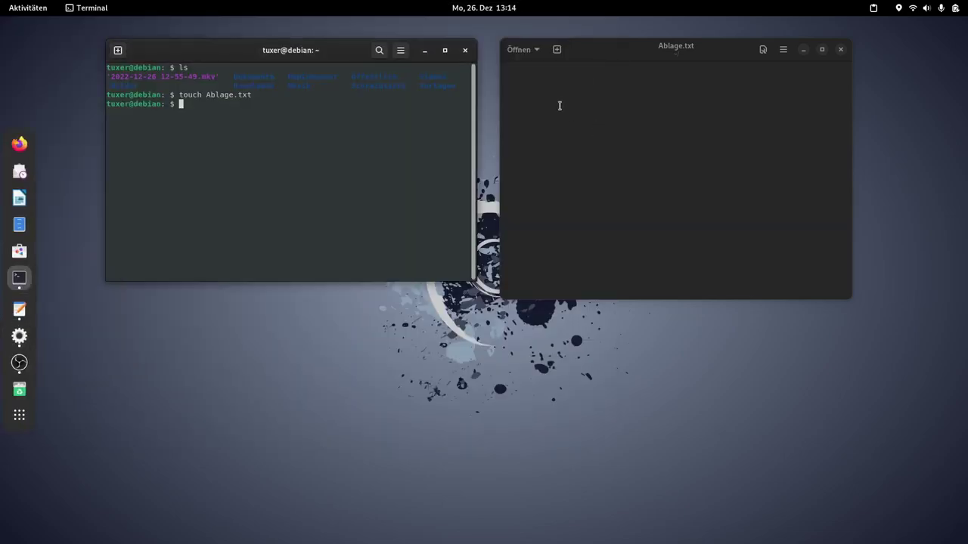
Step: Paste 192.168.178.22 into the first line of Ablage.txt and save the file
{"action": "left_click", "coordinate": [549, 82]}
{"action": "right_click", "coordinate": [554, 90]}
{"action": "left_click", "coordinate": [587, 127]}
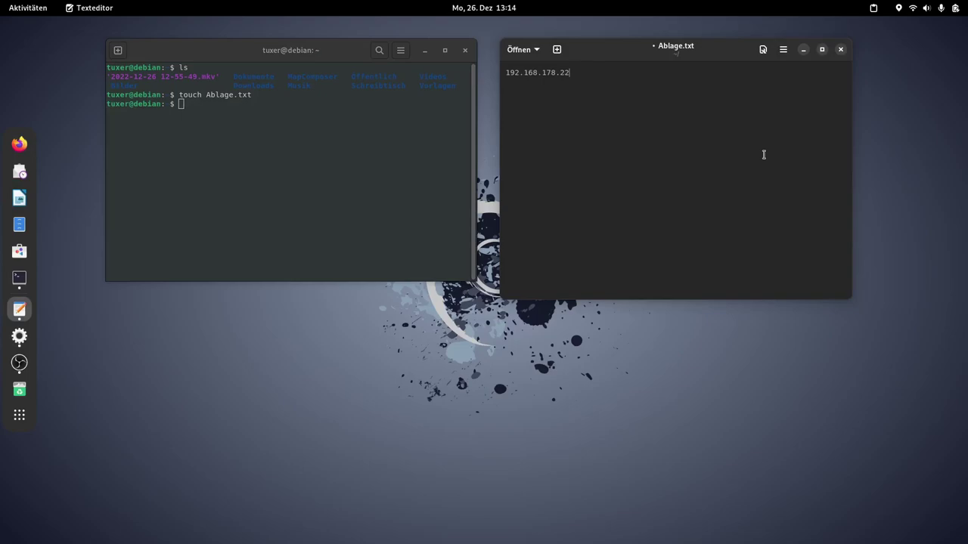
{"action": "left_click", "coordinate": [783, 49]}
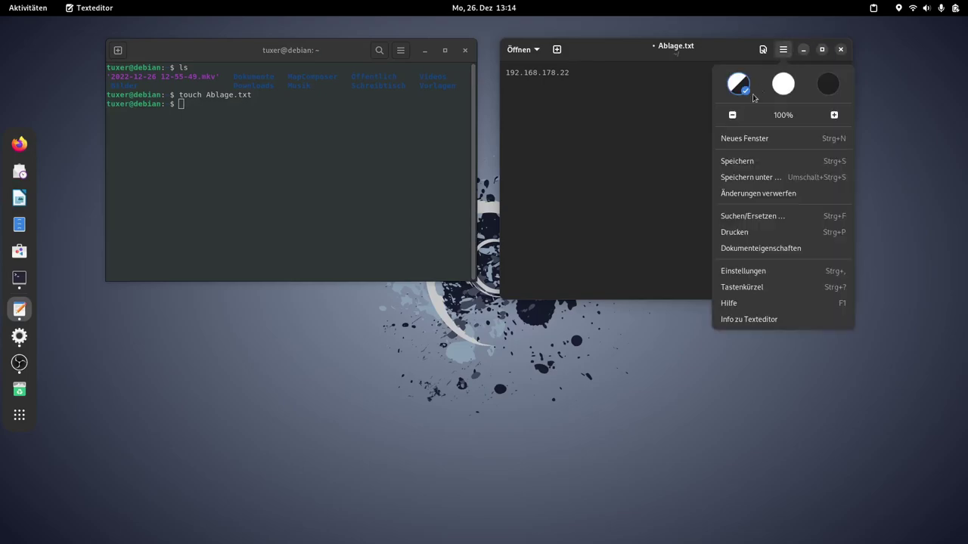
{"action": "left_click", "coordinate": [733, 159]}
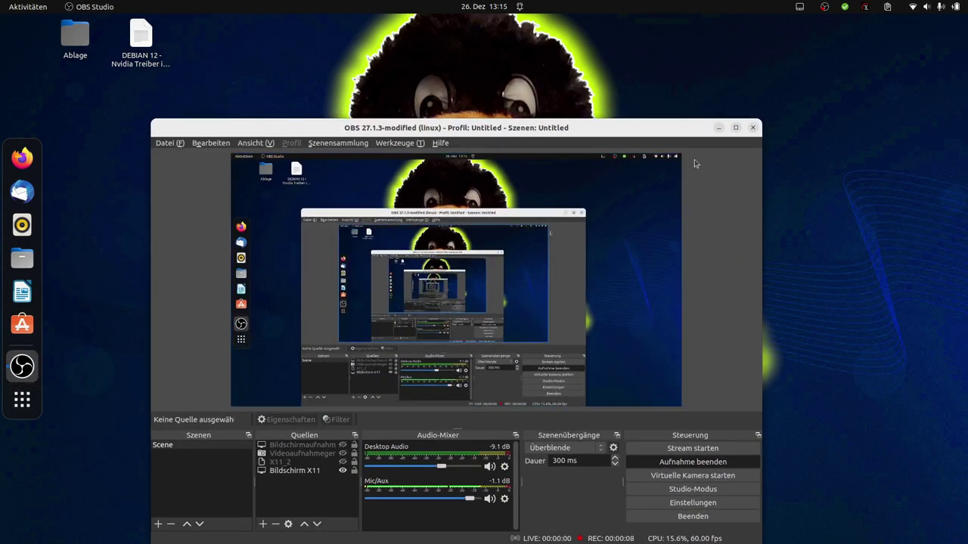
Step: Launch Terminal from the app grid and enlarge its font
{"action": "left_click", "coordinate": [716, 130]}
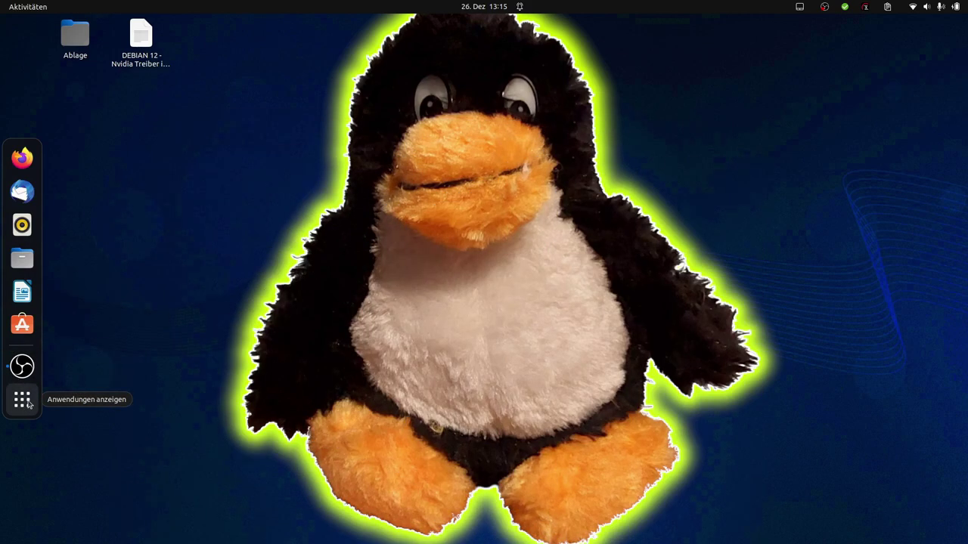
{"action": "left_click", "coordinate": [22, 401]}
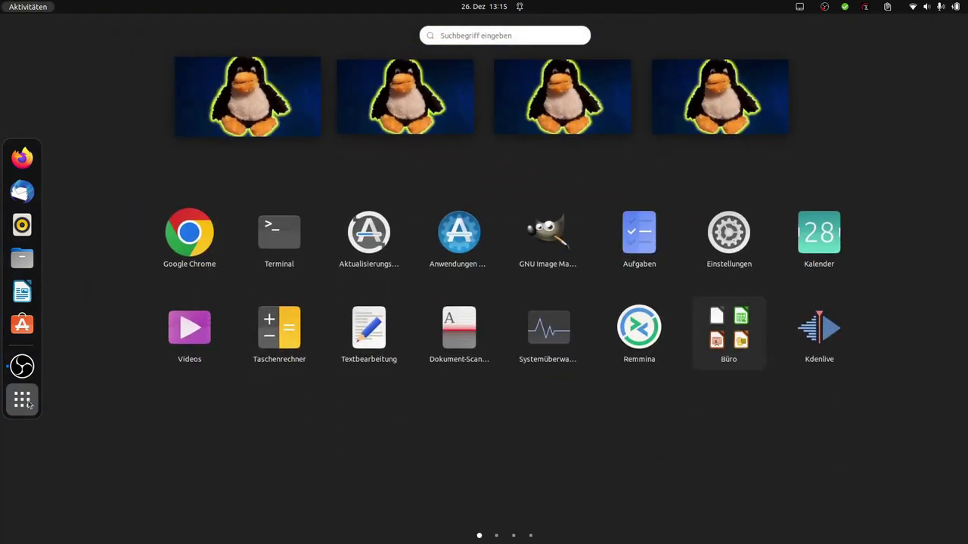
{"action": "type", "text": "ter"}
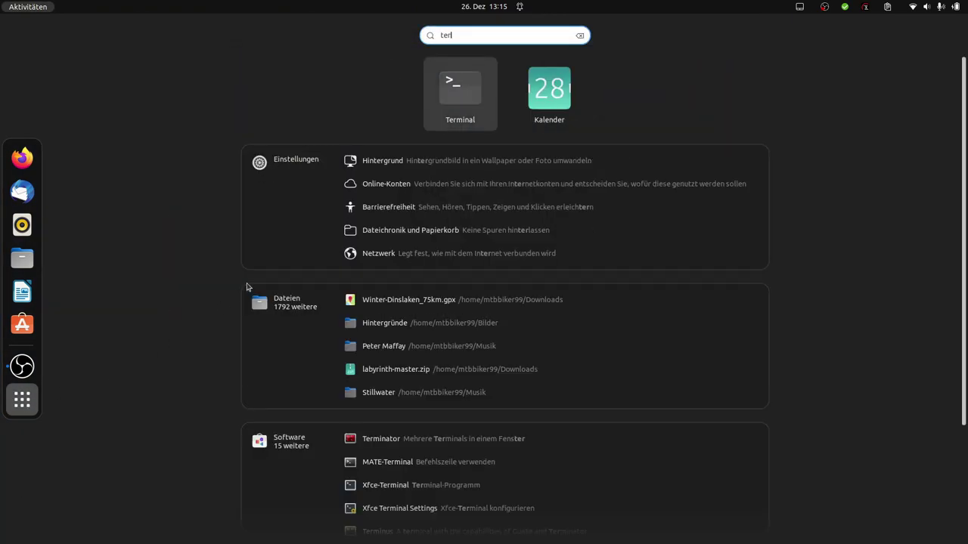
{"action": "left_click", "coordinate": [442, 96]}
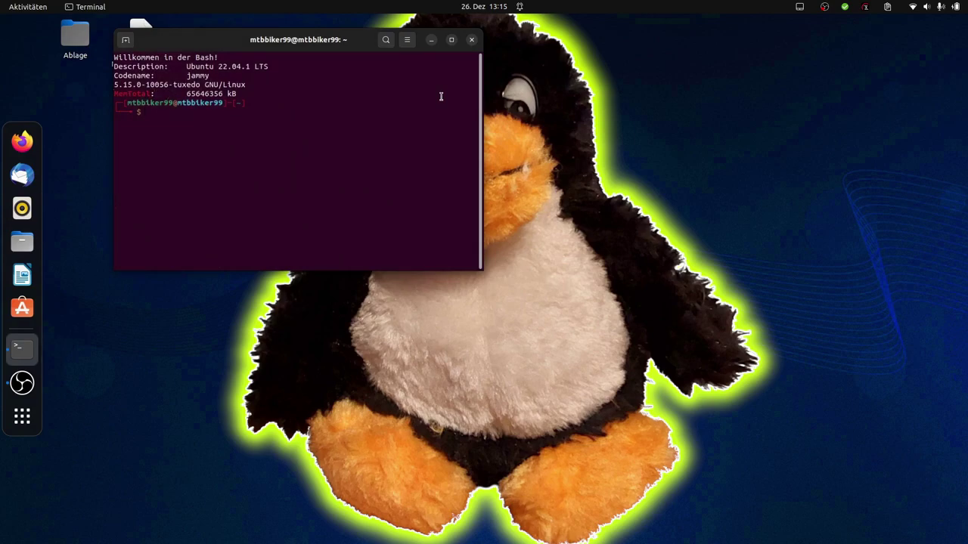
{"action": "key", "text": "ctrl+plus"}
{"action": "key", "text": "ctrl+plus"}
{"action": "type", "text": "sudo debian"}
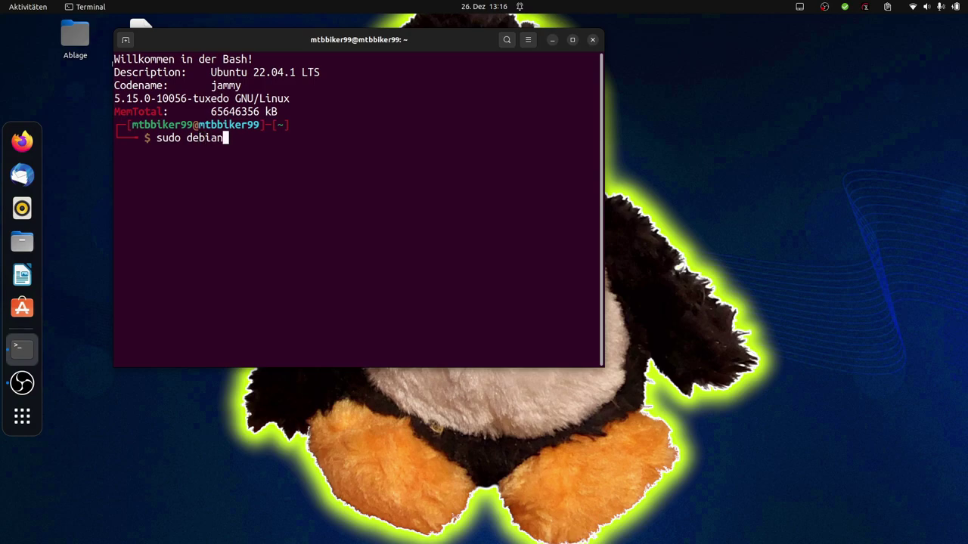
{"action": "type", "text": "@192.168.178.22"}
{"action": "key", "text": "Left"}
{"action": "key", "text": "Left"}
{"action": "key", "text": "Left"}
{"action": "key", "text": "Left"}
{"action": "key", "text": "Left"}
{"action": "key", "text": "Left"}
{"action": "key", "text": "Left"}
{"action": "key", "text": "Left"}
{"action": "key", "text": "Left"}
{"action": "key", "text": "Left"}
{"action": "key", "text": "Left"}
{"action": "key", "text": "Left"}
{"action": "key", "text": "Left"}
{"action": "key", "text": "Left"}
{"action": "key", "text": "Left"}
{"action": "key", "text": "Left"}
{"action": "key", "text": "Left"}
{"action": "key", "text": "Left"}
{"action": "key", "text": "Left"}
{"action": "key", "text": "Left"}
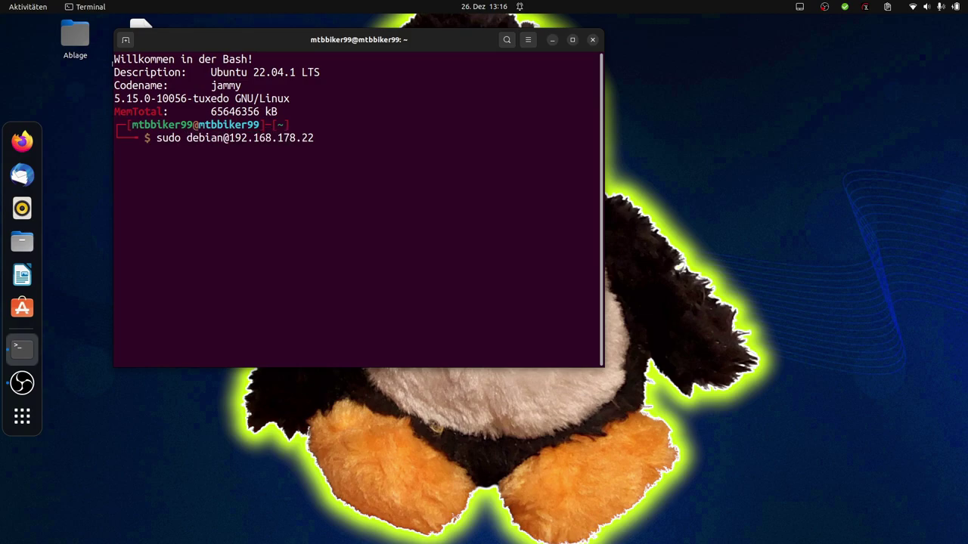
{"action": "type", "text": "ssh"}
{"action": "key", "text": "Left"}
{"action": "key", "text": "Left"}
{"action": "key", "text": "Left"}
{"action": "key", "text": "Left"}
{"action": "key", "text": "BackSpace"}
{"action": "key", "text": "BackSpace"}
{"action": "key", "text": "BackSpace"}
{"action": "key", "text": "BackSpace"}
{"action": "key", "text": "BackSpace"}
{"action": "key", "text": "Return"}
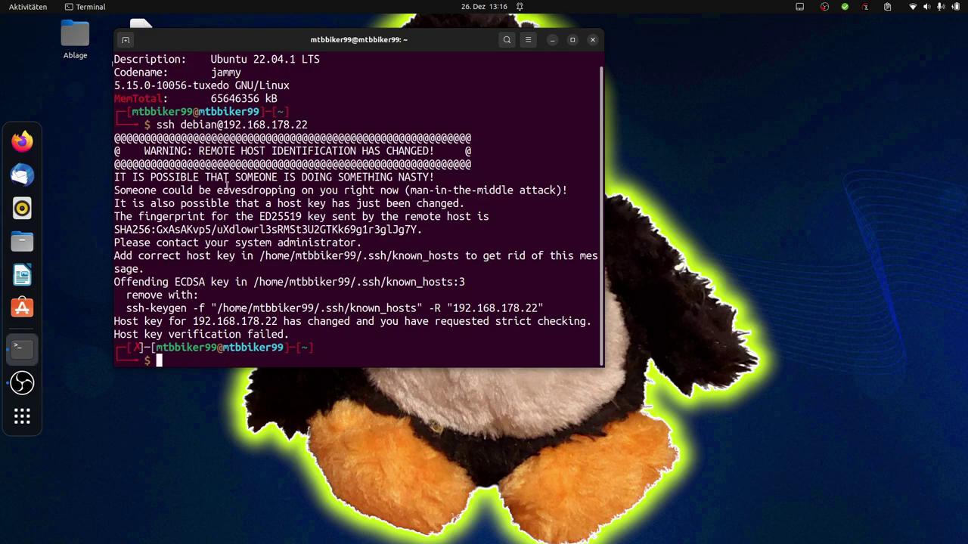
{"action": "left_click", "coordinate": [21, 242]}
{"action": "left_click", "coordinate": [105, 412]}
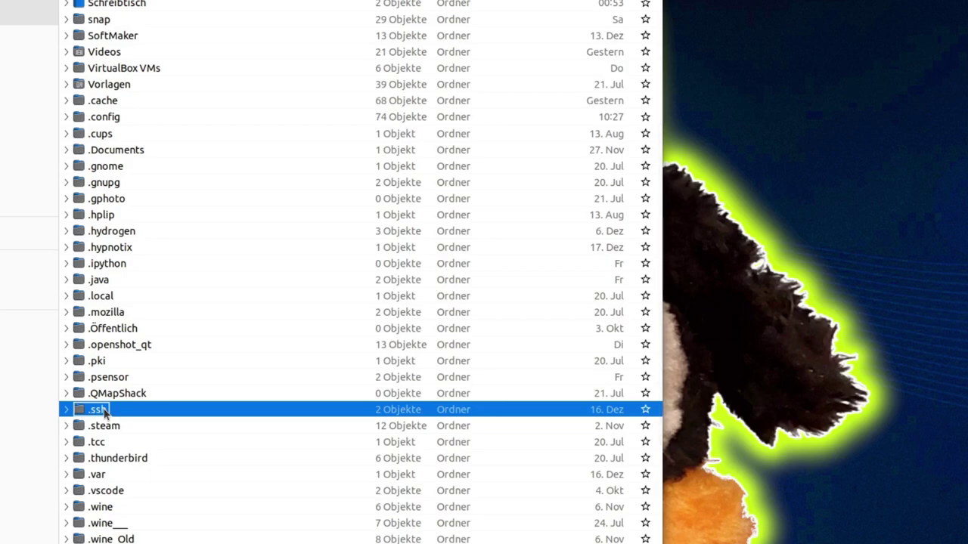
Step: Append _old to the hidden .ssh folder's name, making it .ssh_old
{"action": "key", "text": "F2"}
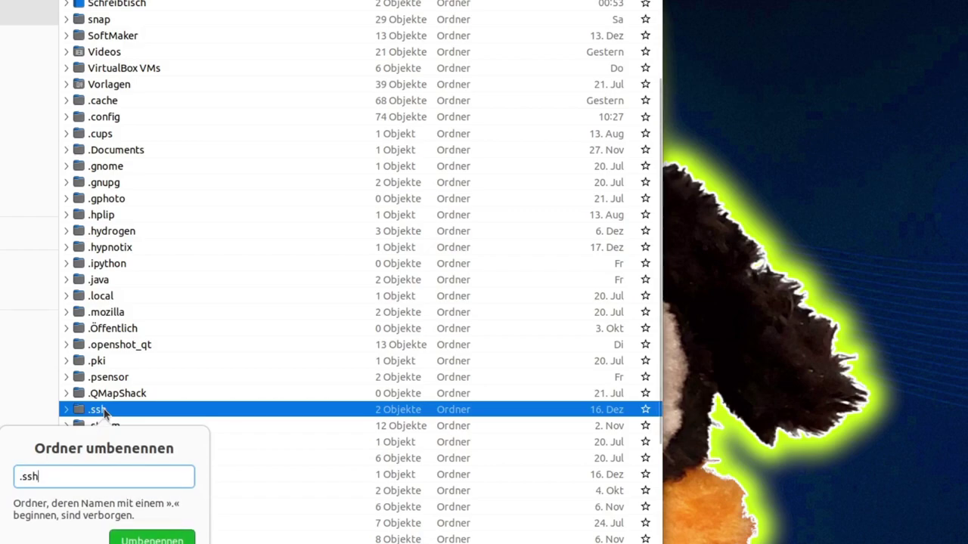
{"action": "type", "text": "_ol"}
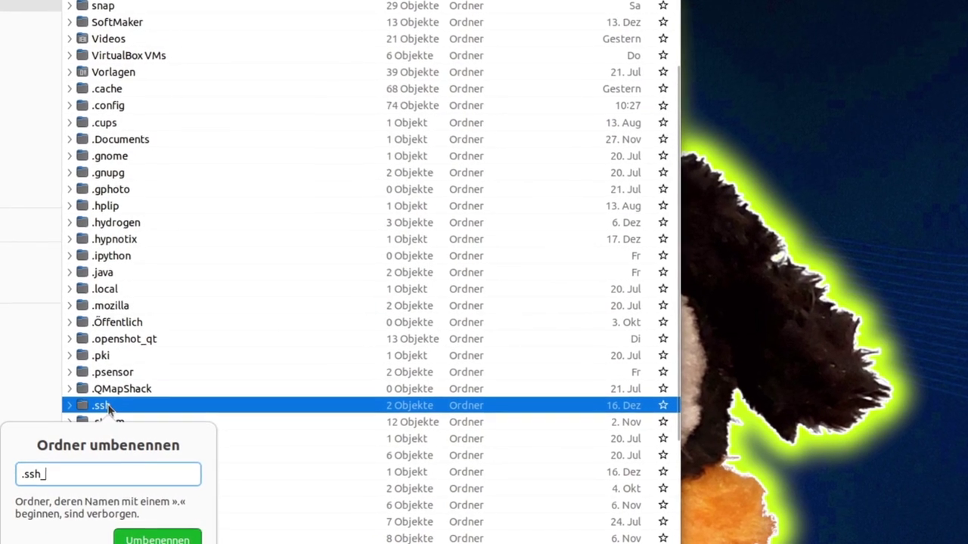
{"action": "type", "text": "d"}
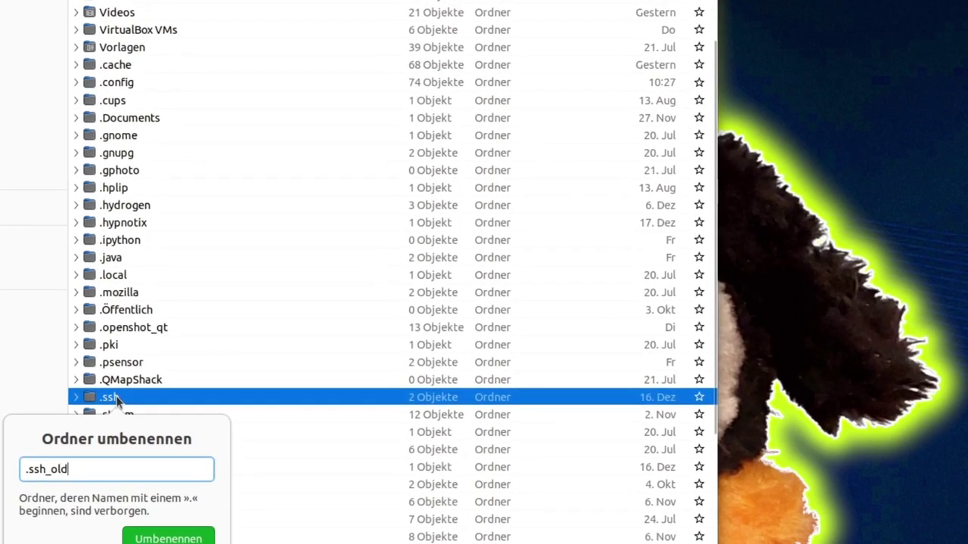
{"action": "key", "text": "Return"}
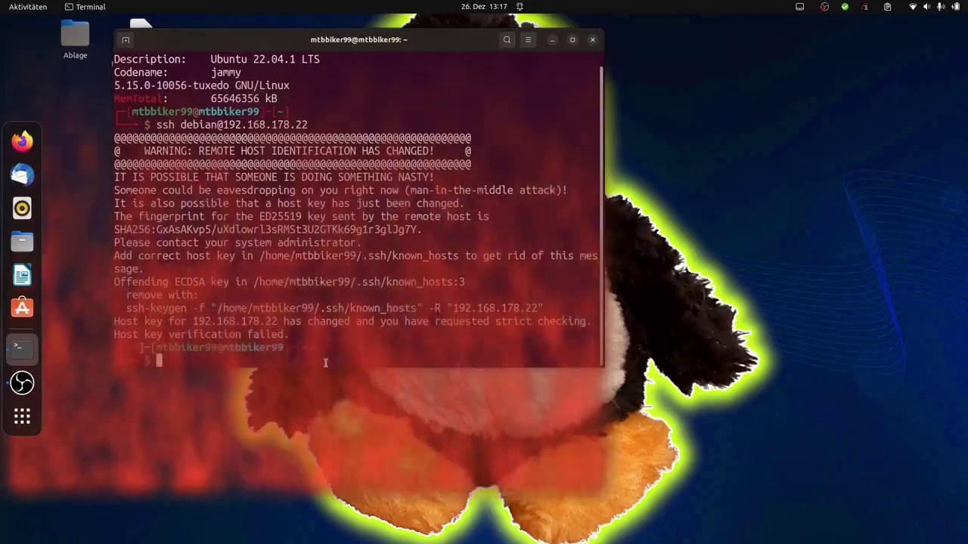
{"action": "key", "text": "ctrl+l"}
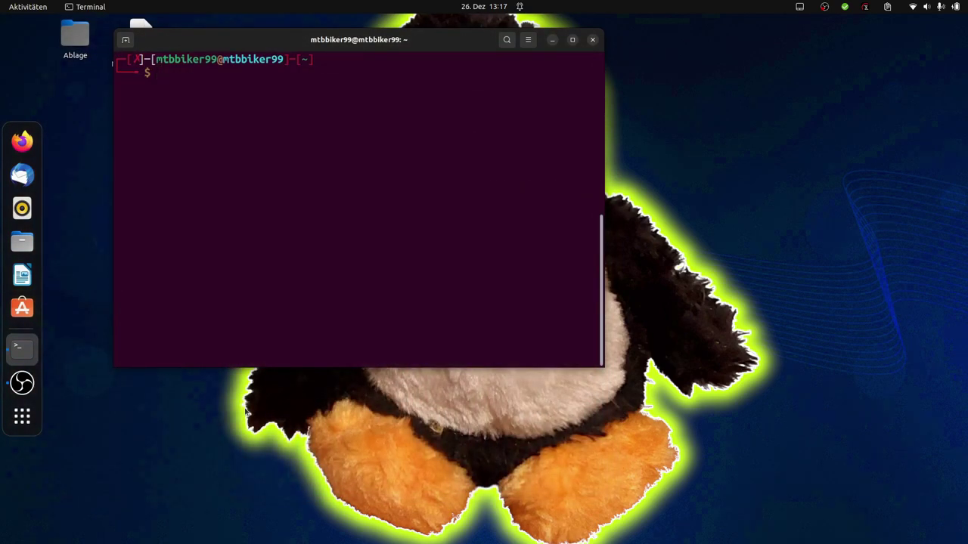
{"action": "key", "text": "Up"}
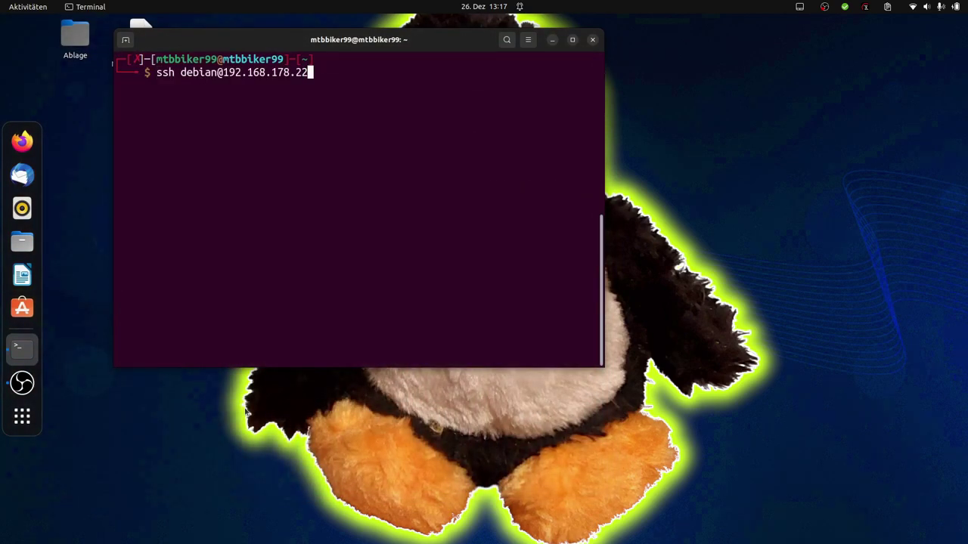
{"action": "key", "text": "Return"}
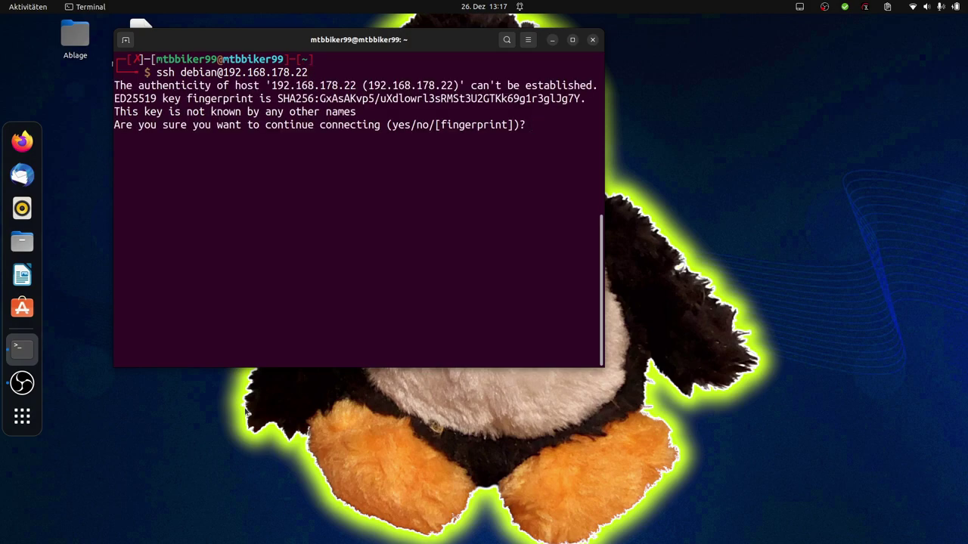
{"action": "type", "text": "yes"}
{"action": "key", "text": "Return"}
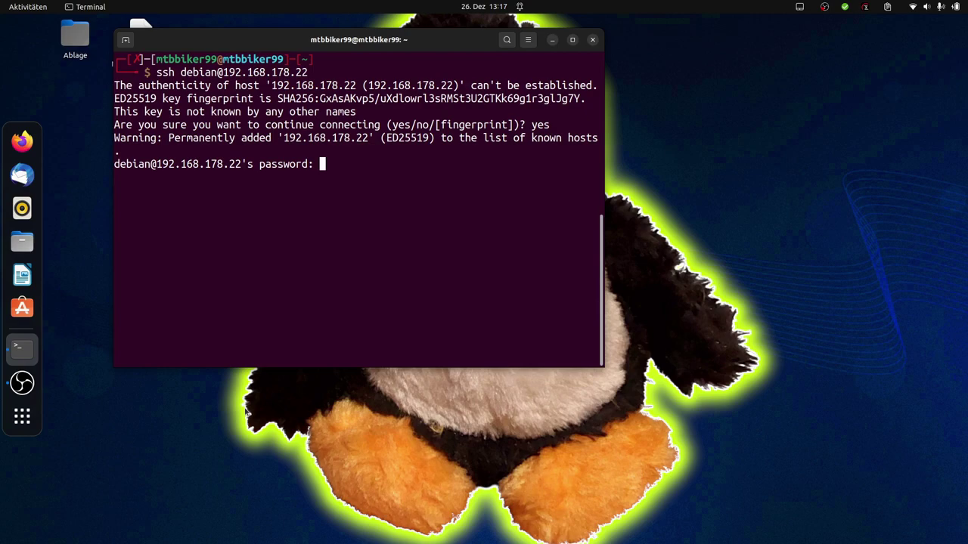
{"action": "key", "text": "Return"}
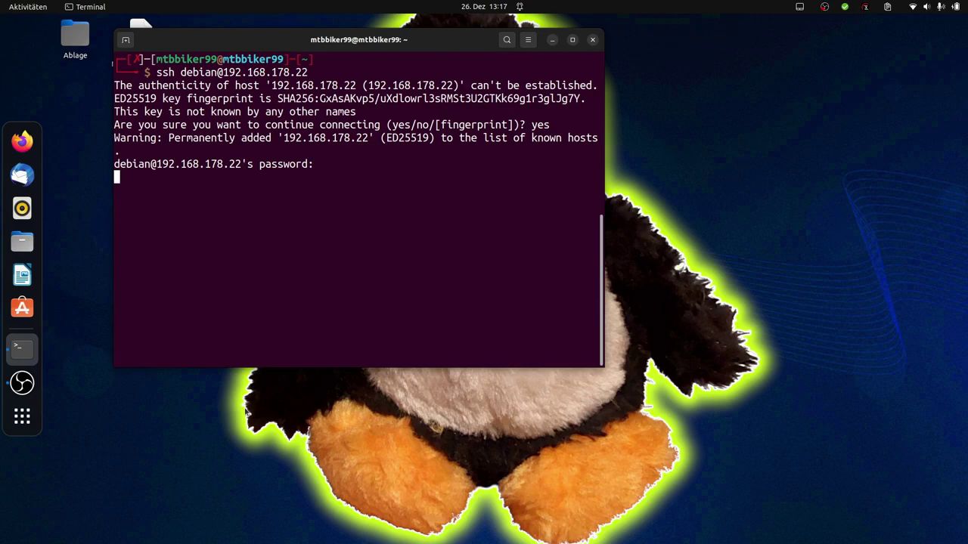
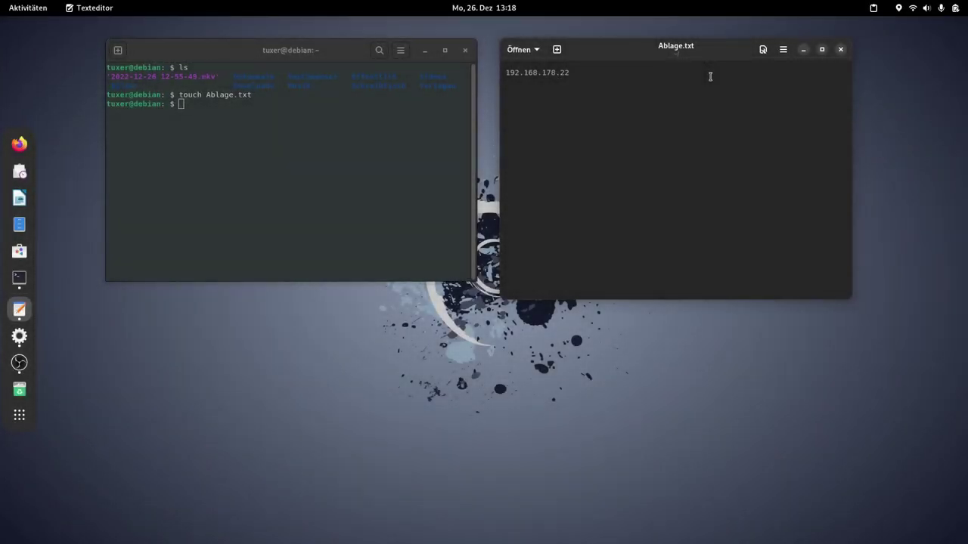
Step: Open GNOME Settings from quick settings and go to the Freigabe (sharing) page
{"action": "left_click", "coordinate": [938, 9]}
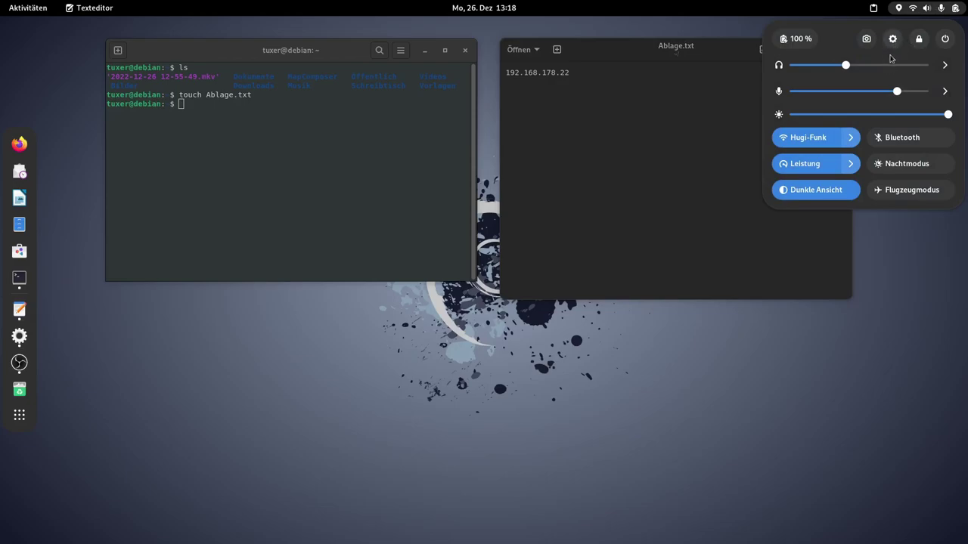
{"action": "left_click", "coordinate": [892, 38]}
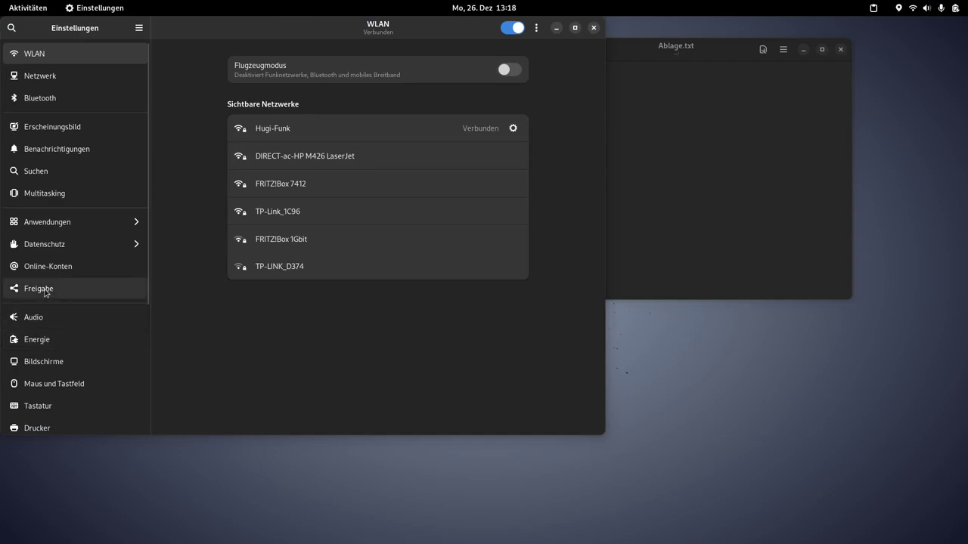
{"action": "left_click", "coordinate": [61, 289]}
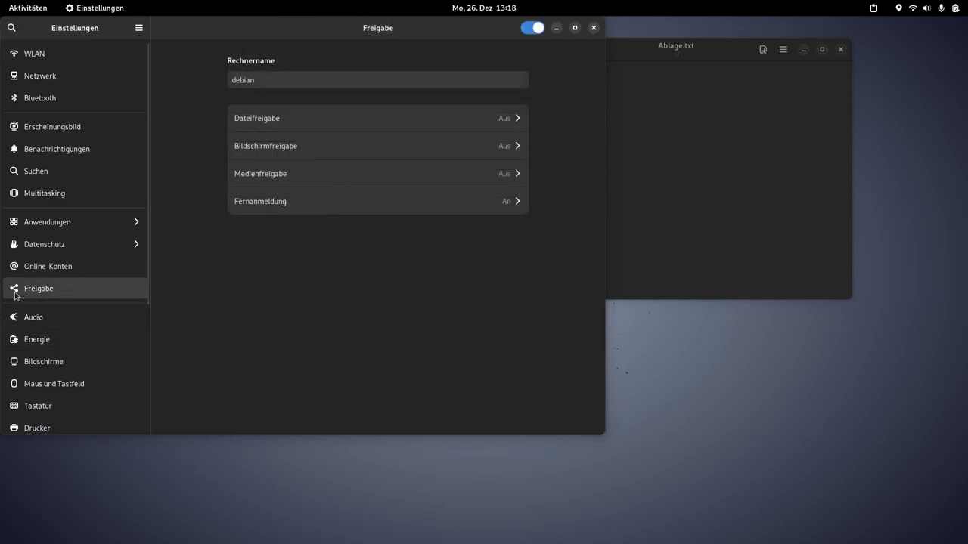
Step: Enable Dateifreigabe with Passwort verlangen on the Hugi-Funk network
{"action": "left_click", "coordinate": [507, 120]}
{"action": "left_click", "coordinate": [370, 199]}
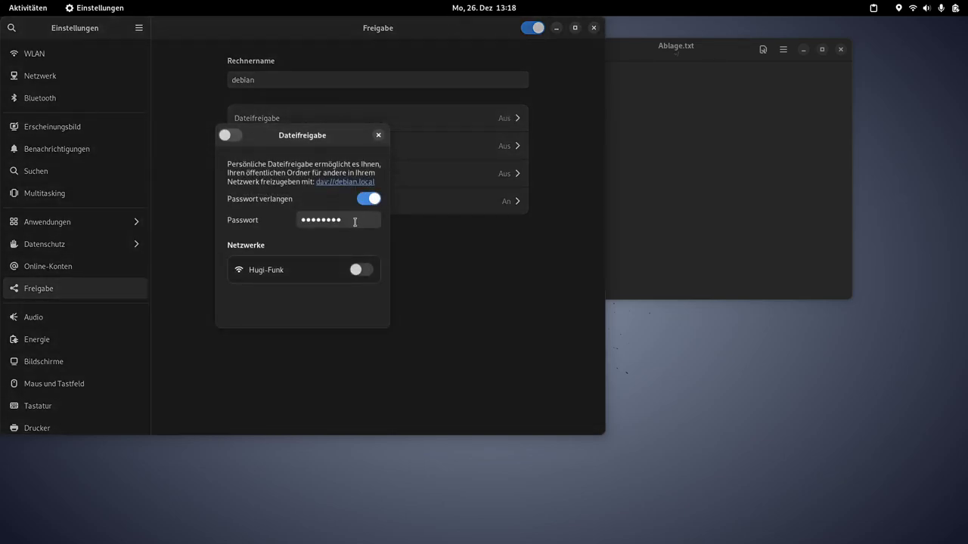
{"action": "left_click", "coordinate": [355, 222]}
{"action": "left_click", "coordinate": [230, 136]}
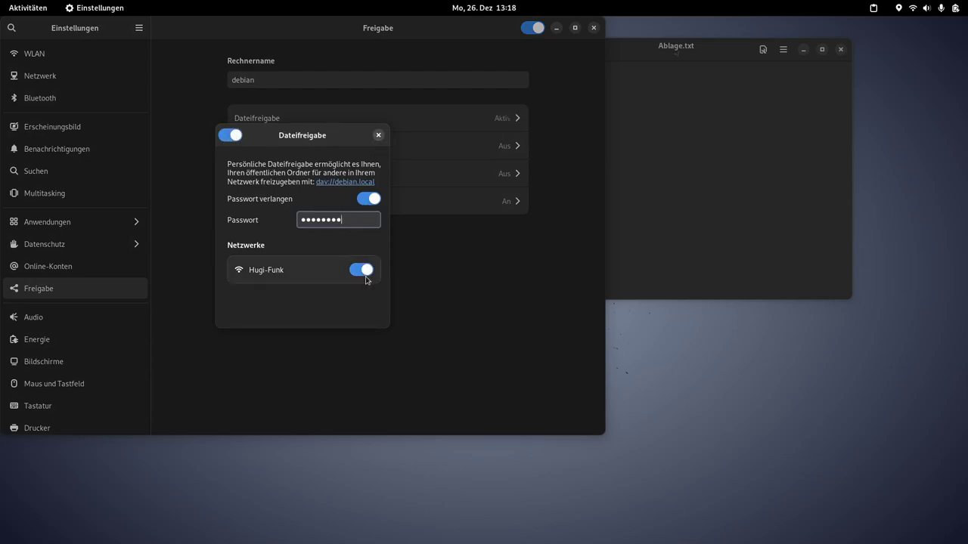
{"action": "left_click", "coordinate": [378, 136]}
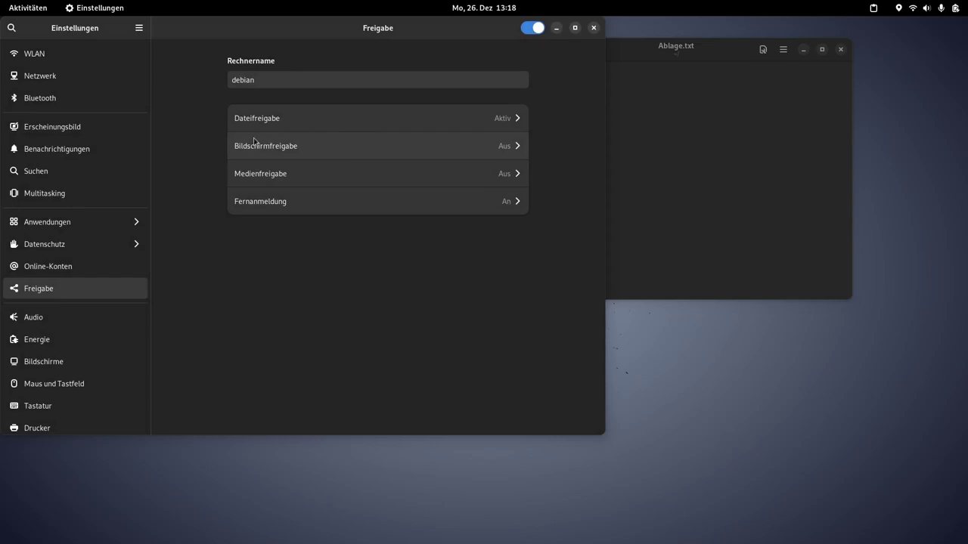
{"action": "left_click", "coordinate": [510, 148]}
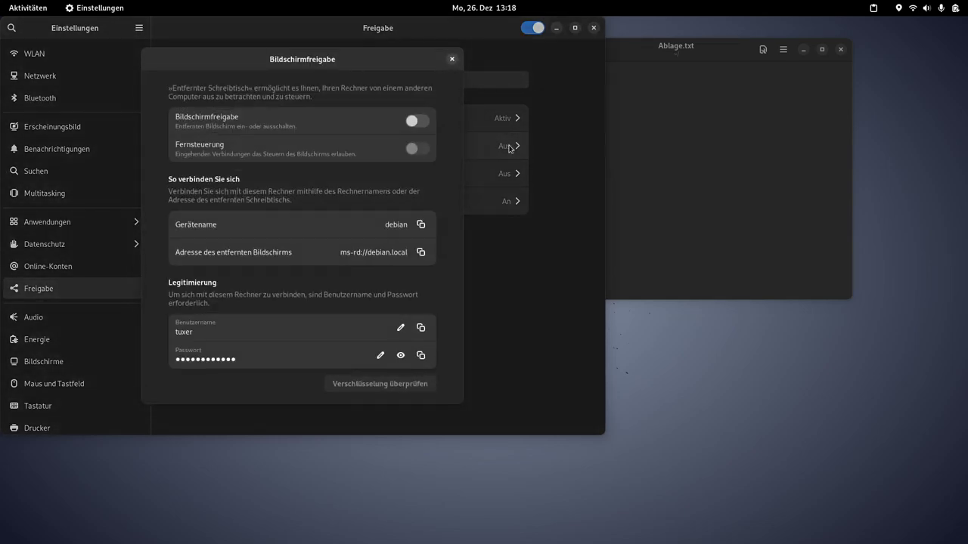
Step: Turn on Bildschirmfreigabe and Fernsteuerung, and replace the remote-desktop password
{"action": "left_click", "coordinate": [422, 122]}
{"action": "left_click", "coordinate": [427, 154]}
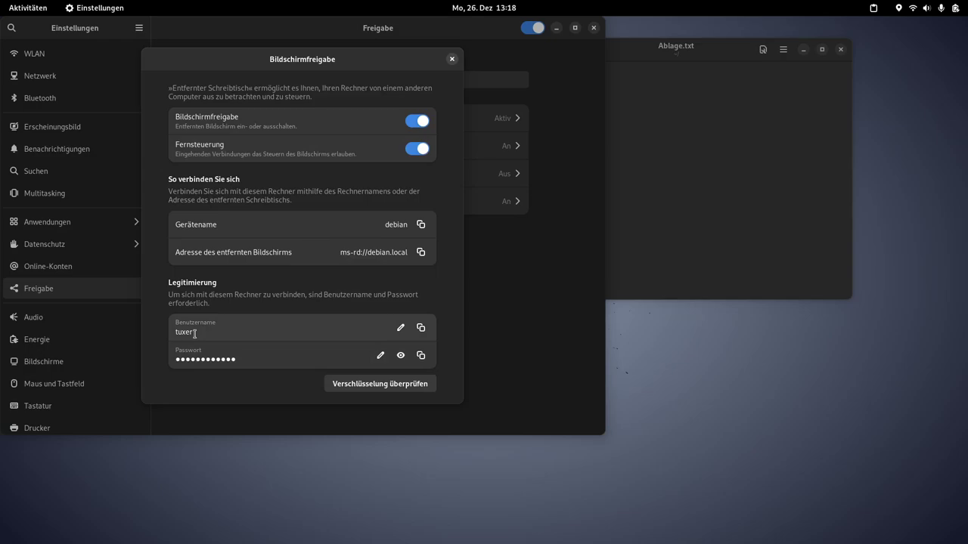
{"action": "left_click", "coordinate": [400, 355]}
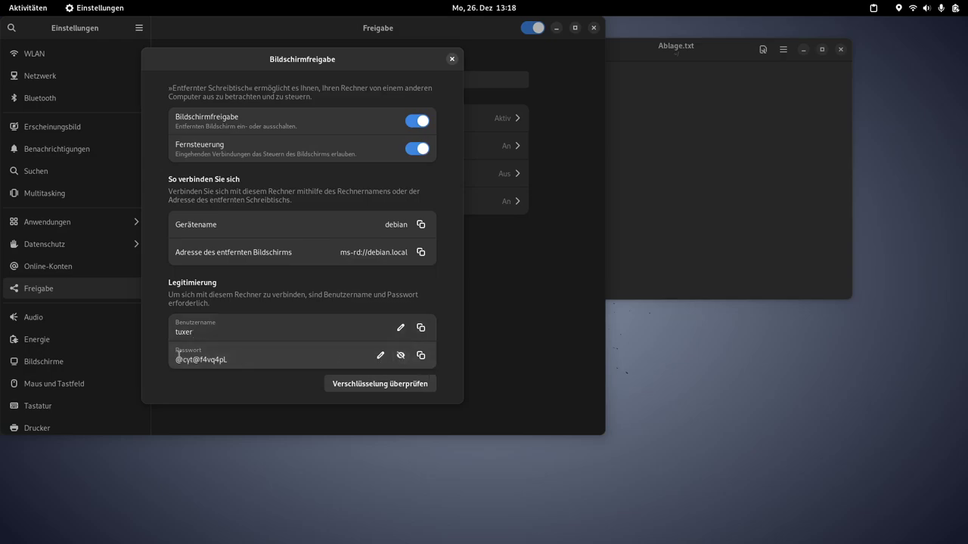
{"action": "left_click_drag", "start_coordinate": [229, 360], "coordinate": [156, 357]}
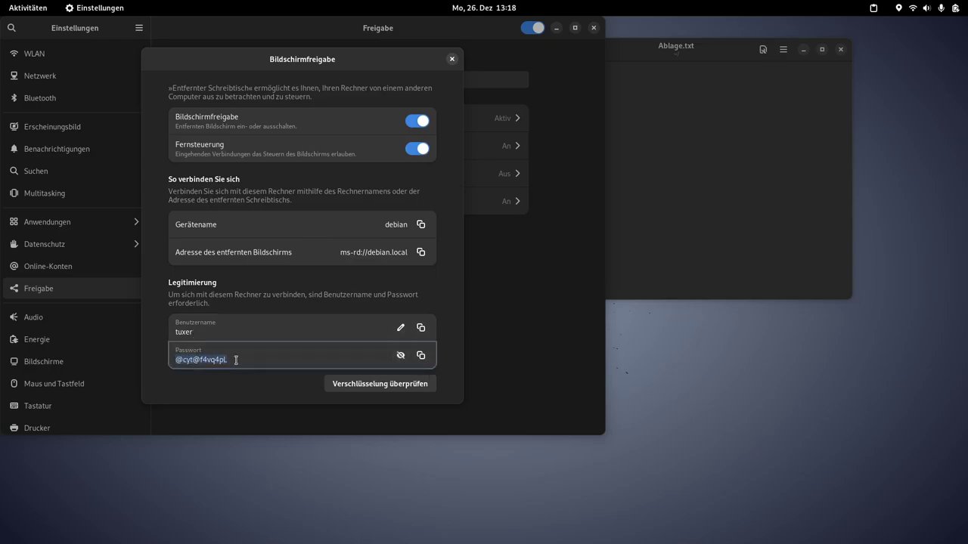
{"action": "key", "text": "BackSpace"}
{"action": "key", "text": "Escape"}
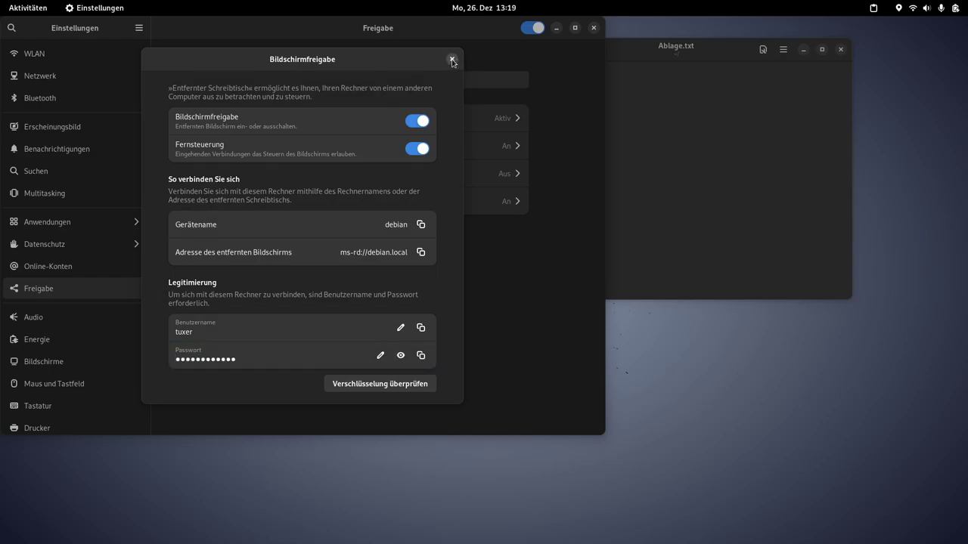
{"action": "left_click", "coordinate": [452, 59]}
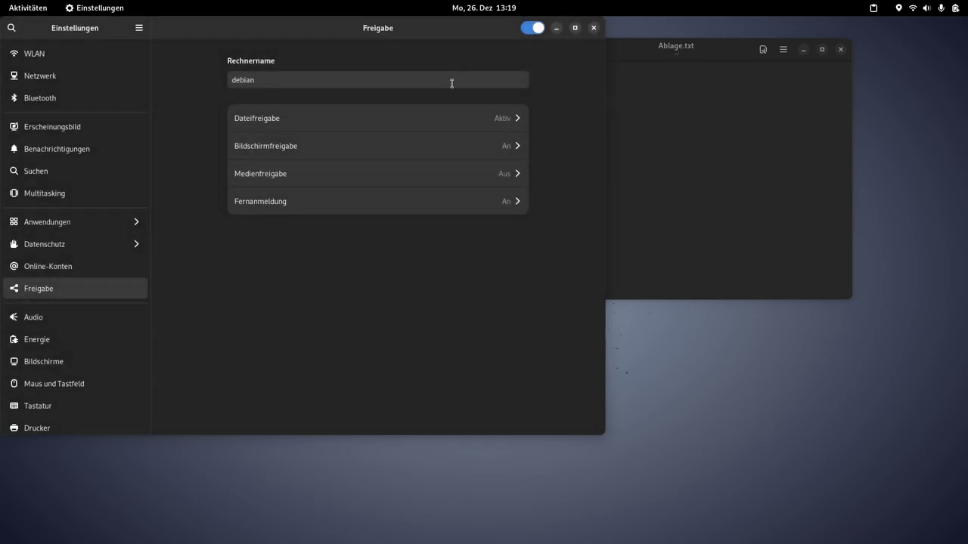
Step: Enable Medienfreigabe on Hugi-Funk, recheck it, and move the Settings window aside
{"action": "left_click", "coordinate": [519, 175]}
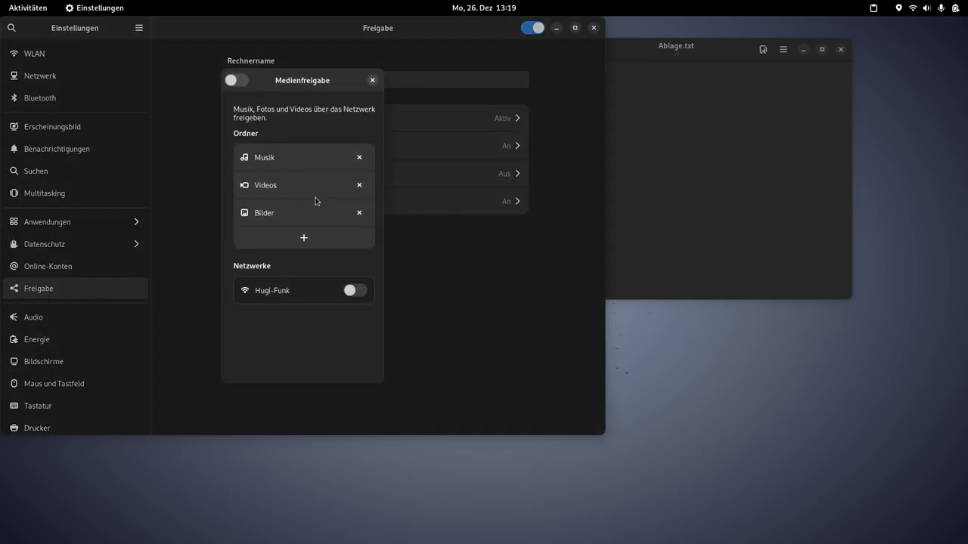
{"action": "left_click", "coordinate": [355, 291]}
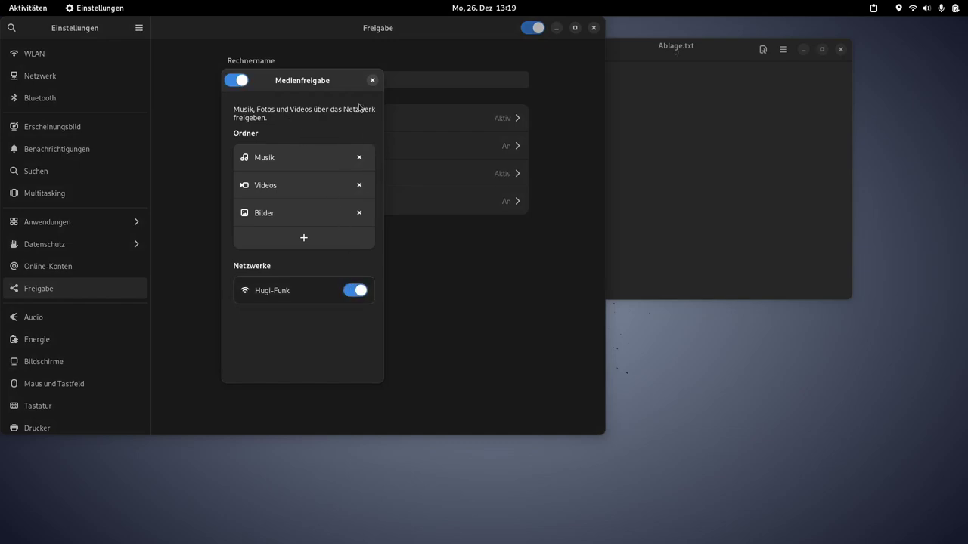
{"action": "left_click", "coordinate": [372, 80]}
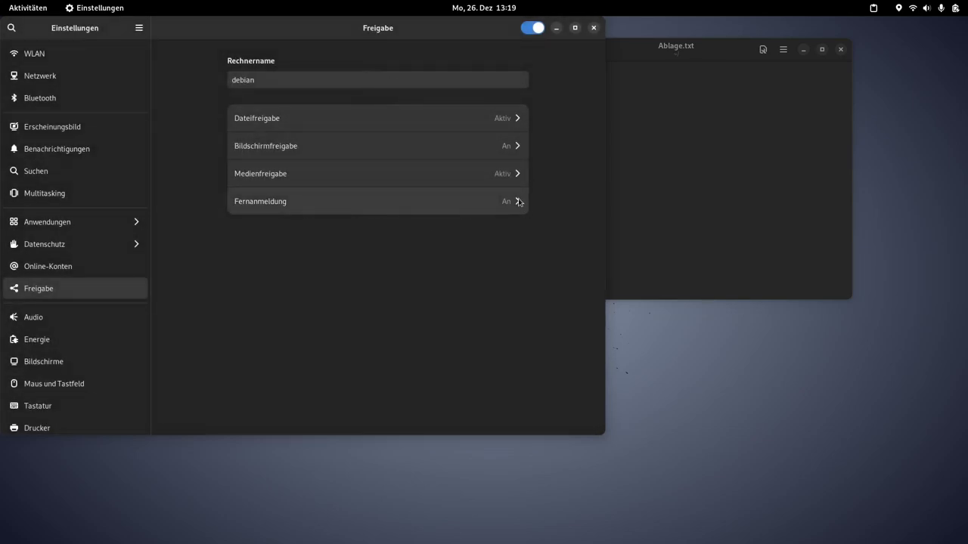
{"action": "left_click", "coordinate": [518, 174]}
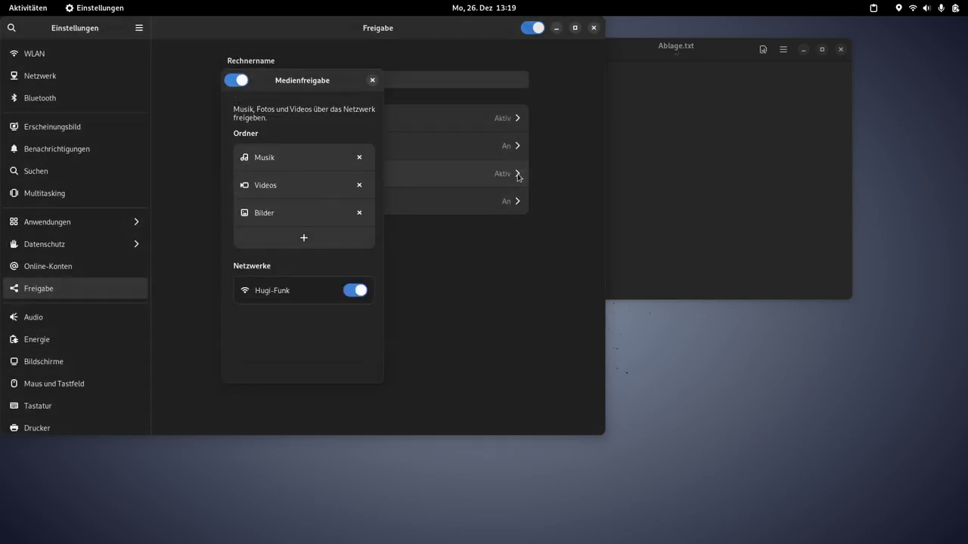
{"action": "left_click", "coordinate": [372, 80]}
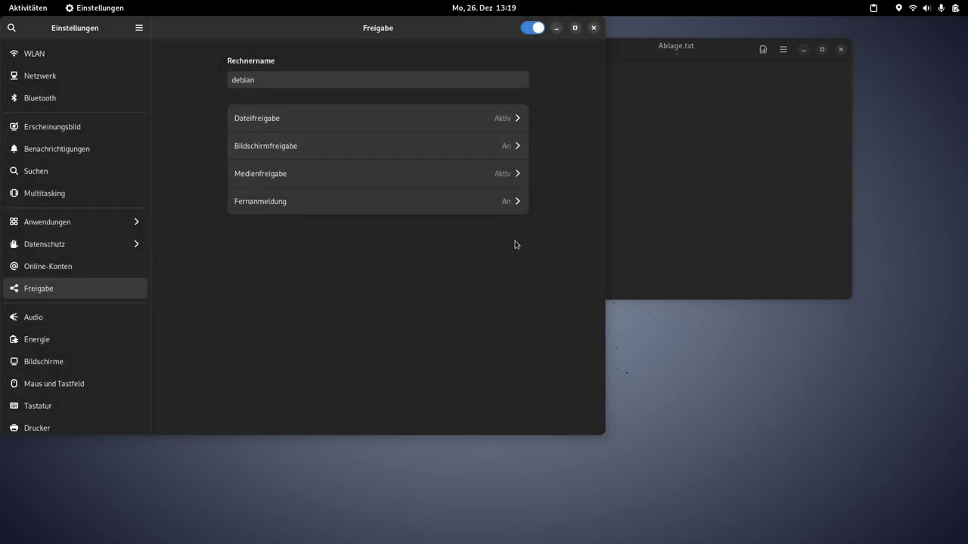
{"action": "left_click_drag", "start_coordinate": [300, 30], "coordinate": [419, 56]}
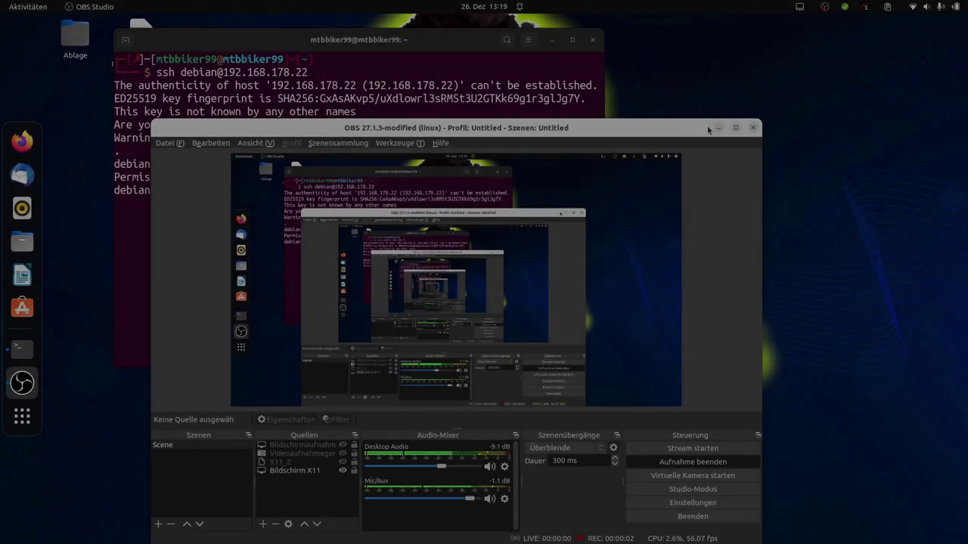
Step: Close the stuck terminal window and enlarge the remaining terminal's text
{"action": "left_click", "coordinate": [718, 128]}
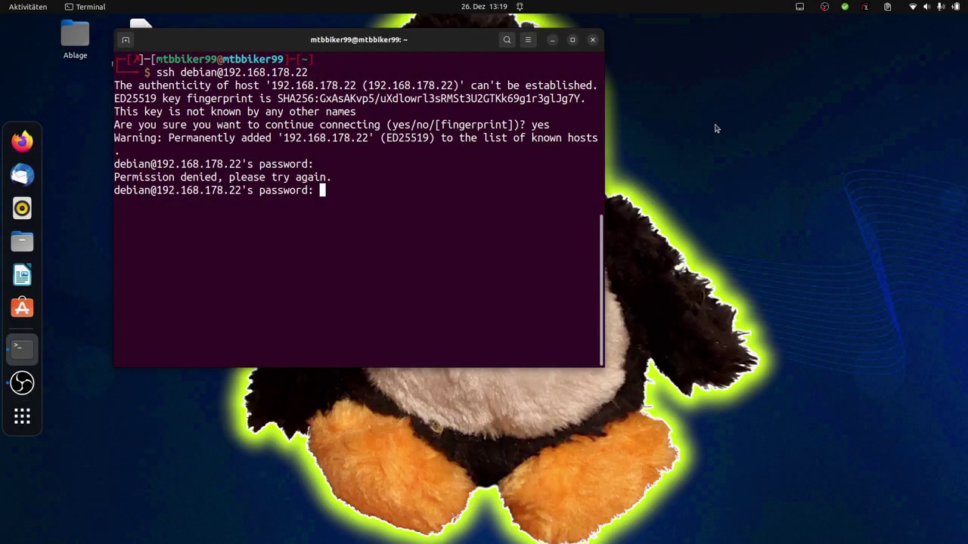
{"action": "left_click", "coordinate": [593, 39]}
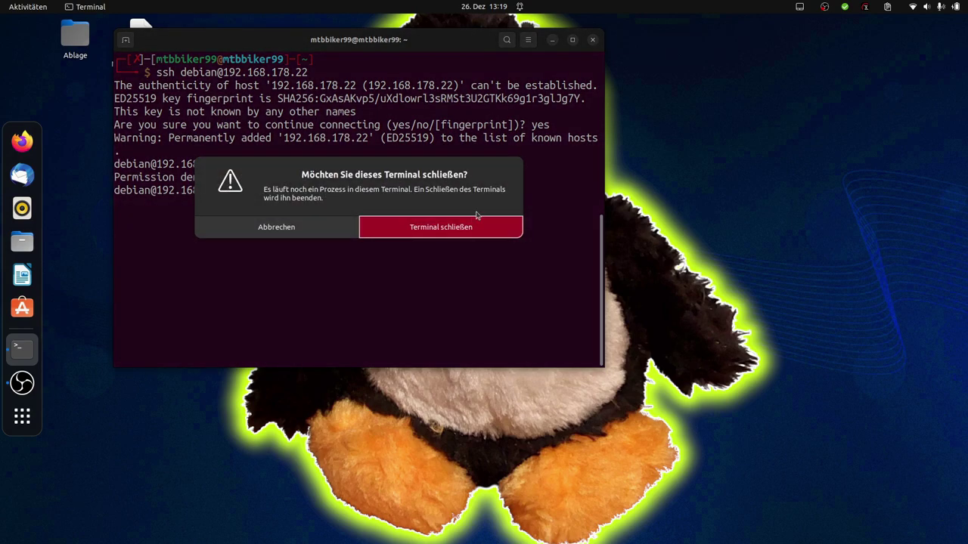
{"action": "left_click", "coordinate": [454, 227]}
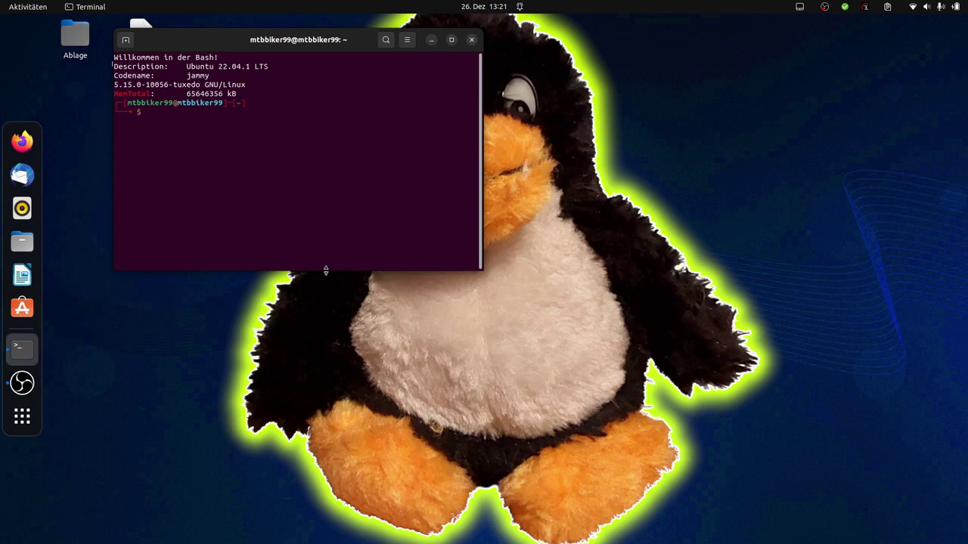
{"action": "key", "text": "ctrl+plus"}
{"action": "key", "text": "ctrl+plus"}
{"action": "key", "text": "ctrl+plus"}
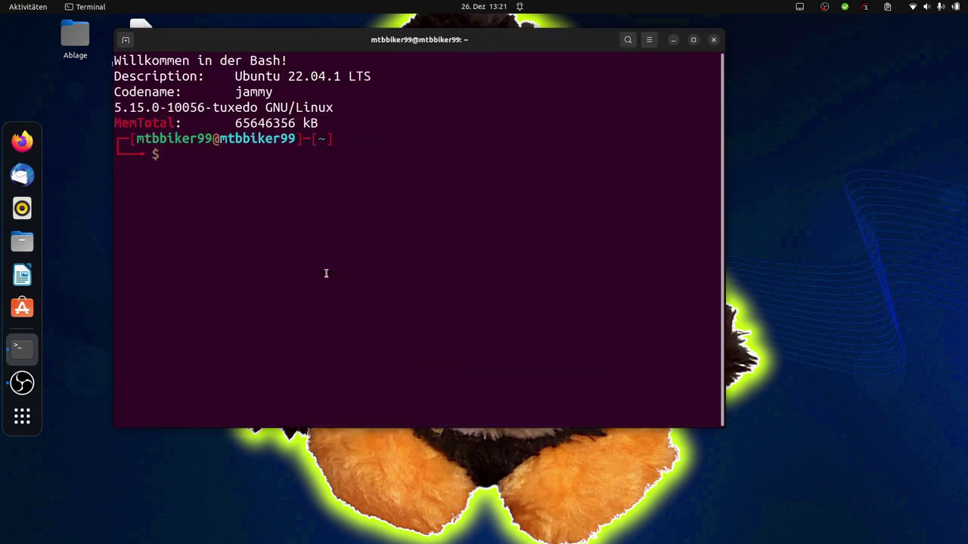
Step: Edit the previous ssh command to drop sudo and use user tuxer, then log in
{"action": "key", "text": "Up"}
{"action": "key", "text": "Left"}
{"action": "key", "text": "Left"}
{"action": "key", "text": "Left"}
{"action": "key", "text": "Left"}
{"action": "key", "text": "Left"}
{"action": "key", "text": "Left"}
{"action": "key", "text": "Left"}
{"action": "key", "text": "Left"}
{"action": "key", "text": "Left"}
{"action": "key", "text": "Left"}
{"action": "key", "text": "Left"}
{"action": "key", "text": "Left"}
{"action": "key", "text": "Left"}
{"action": "key", "text": "Left"}
{"action": "key", "text": "Left"}
{"action": "key", "text": "Left"}
{"action": "key", "text": "Left"}
{"action": "key", "text": "Left"}
{"action": "key", "text": "Left"}
{"action": "key", "text": "Left"}
{"action": "key", "text": "Right"}
{"action": "key", "text": "Right"}
{"action": "key", "text": "Right"}
{"action": "key", "text": "BackSpace"}
{"action": "key", "text": "BackSpace"}
{"action": "key", "text": "BackSpace"}
{"action": "key", "text": "BackSpace"}
{"action": "key", "text": "BackSpace"}
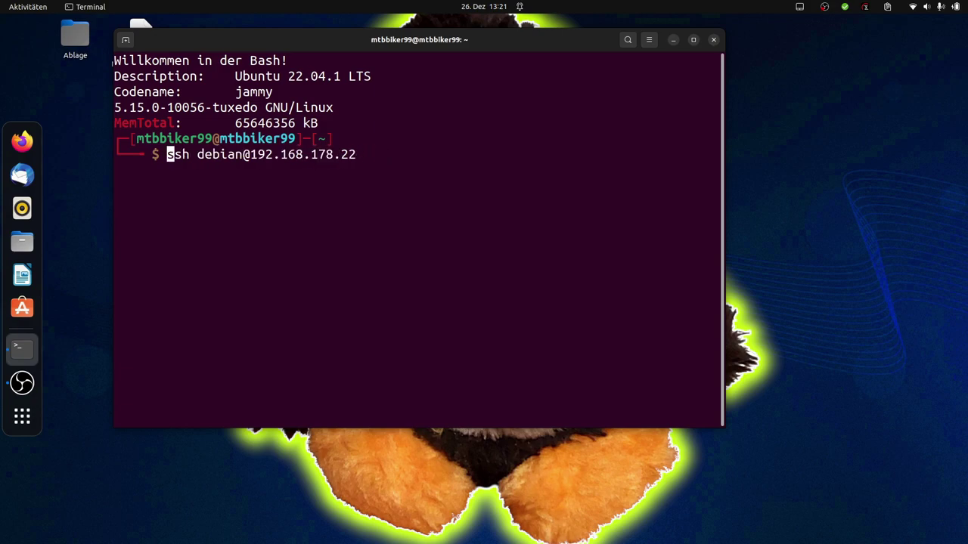
{"action": "key", "text": "Right"}
{"action": "key", "text": "Right"}
{"action": "key", "text": "Right"}
{"action": "key", "text": "Right"}
{"action": "key", "text": "Right"}
{"action": "key", "text": "Right"}
{"action": "key", "text": "Right"}
{"action": "key", "text": "Right"}
{"action": "key", "text": "Right"}
{"action": "key", "text": "Right"}
{"action": "key", "text": "BackSpace"}
{"action": "key", "text": "BackSpace"}
{"action": "key", "text": "BackSpace"}
{"action": "key", "text": "BackSpace"}
{"action": "key", "text": "BackSpace"}
{"action": "key", "text": "BackSpace"}
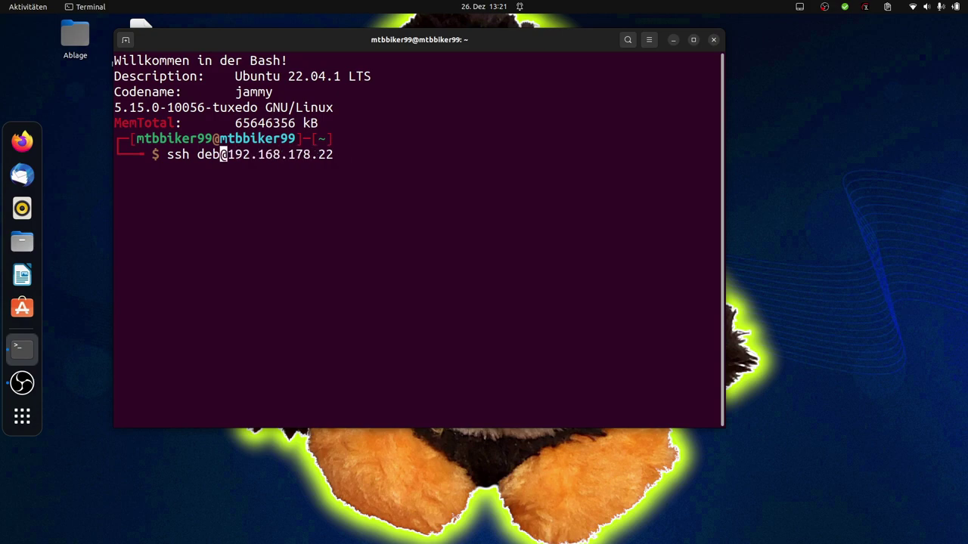
{"action": "type", "text": "tuxer"}
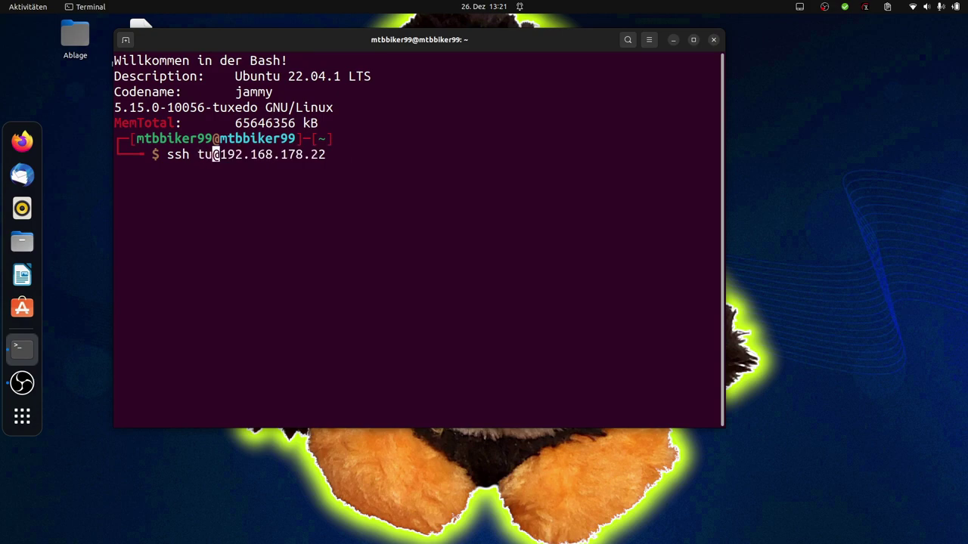
{"action": "key", "text": "Return"}
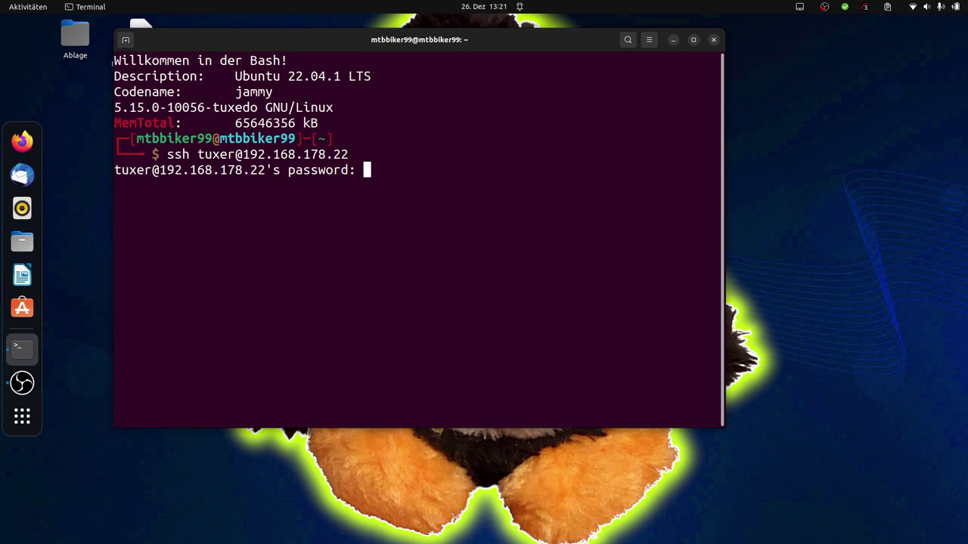
{"action": "key", "text": "Return"}
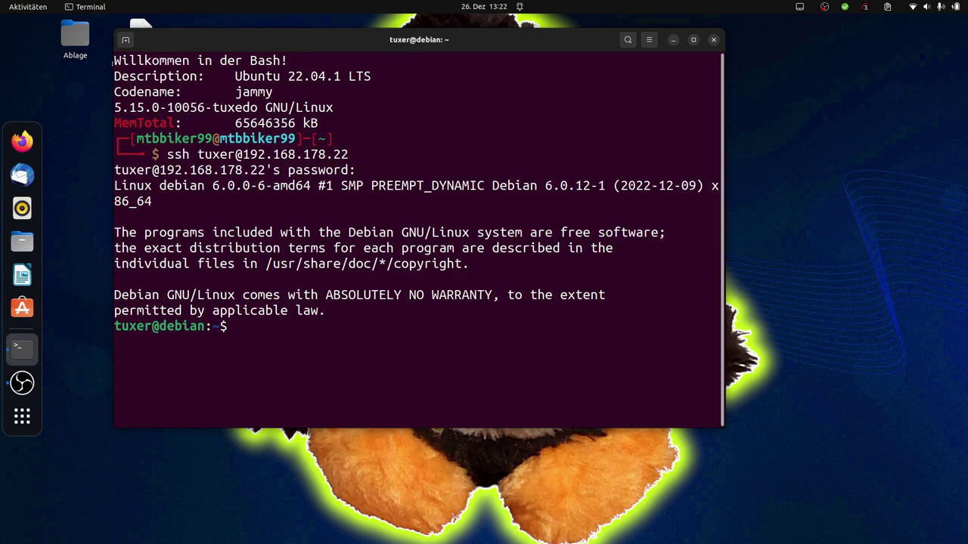
Step: List the Debian home folder and view Ablage.txt in nano
{"action": "type", "text": "ls"}
{"action": "key", "text": "Return"}
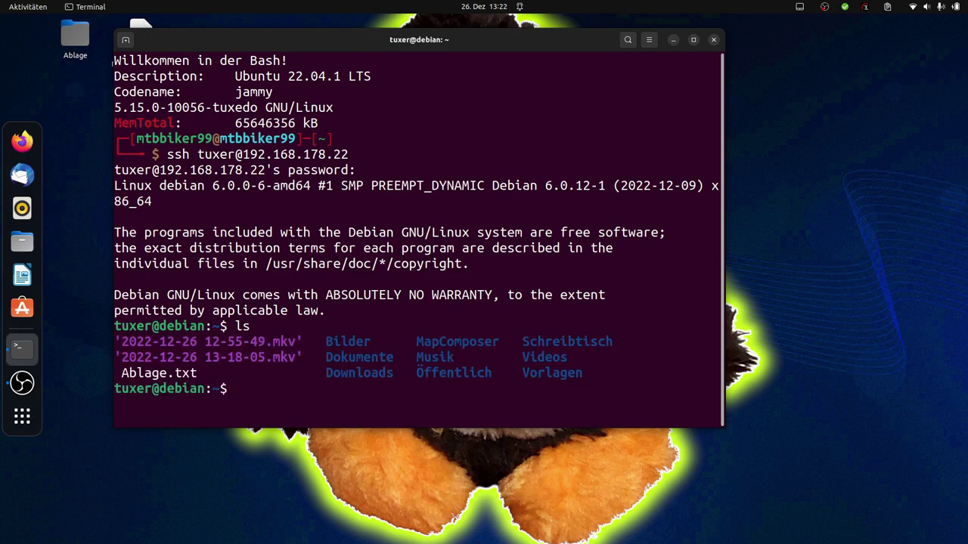
{"action": "type", "text": "nano A"}
{"action": "key", "text": "Tab"}
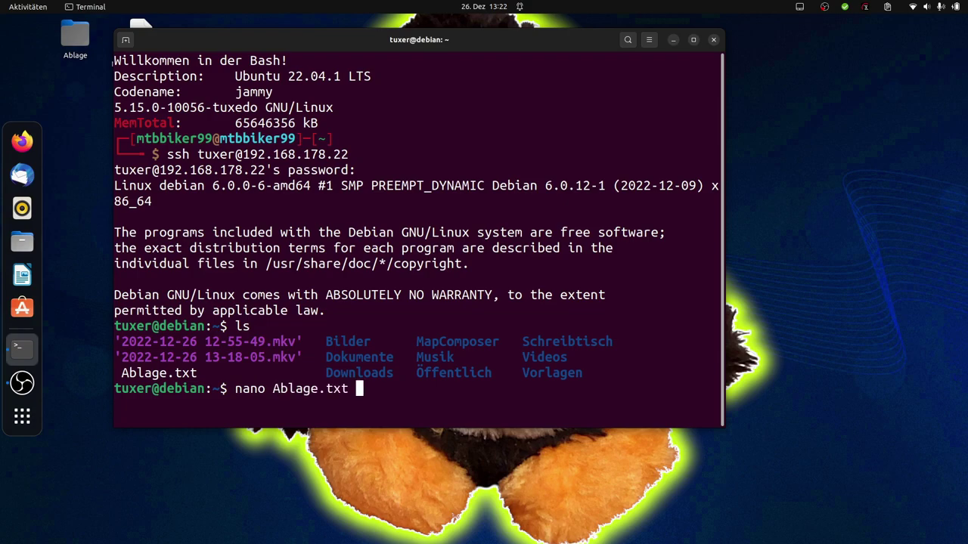
{"action": "key", "text": "Return"}
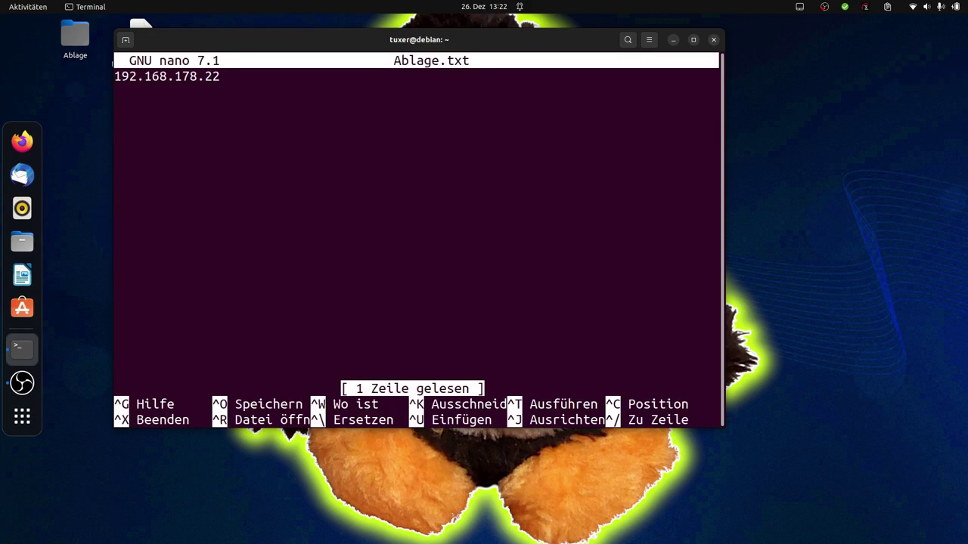
{"action": "key", "text": "ctrl+x"}
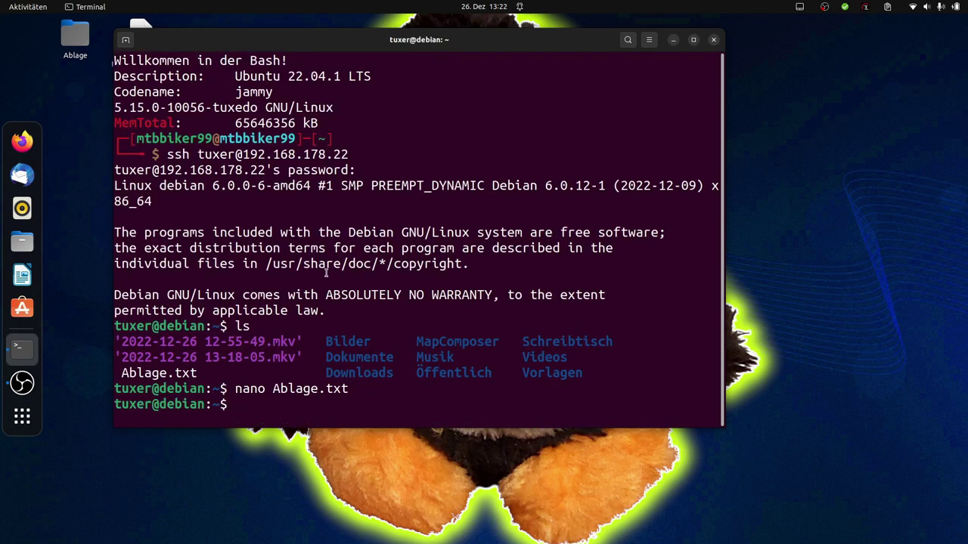
Step: List the remote folder again, exit the SSH session, and list the local home folder
{"action": "type", "text": "ls"}
{"action": "key", "text": "Return"}
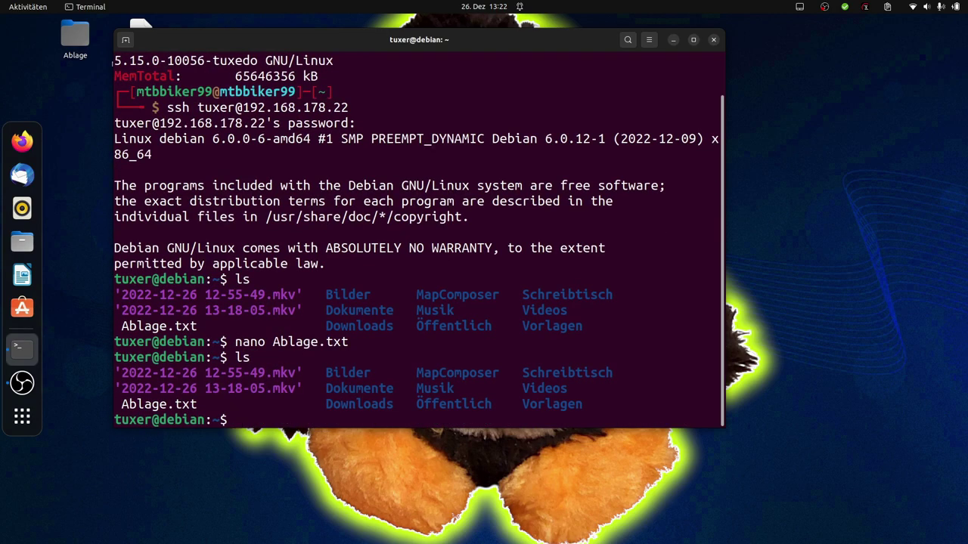
{"action": "type", "text": "exit"}
{"action": "key", "text": "Return"}
{"action": "type", "text": "ls"}
{"action": "key", "text": "Return"}
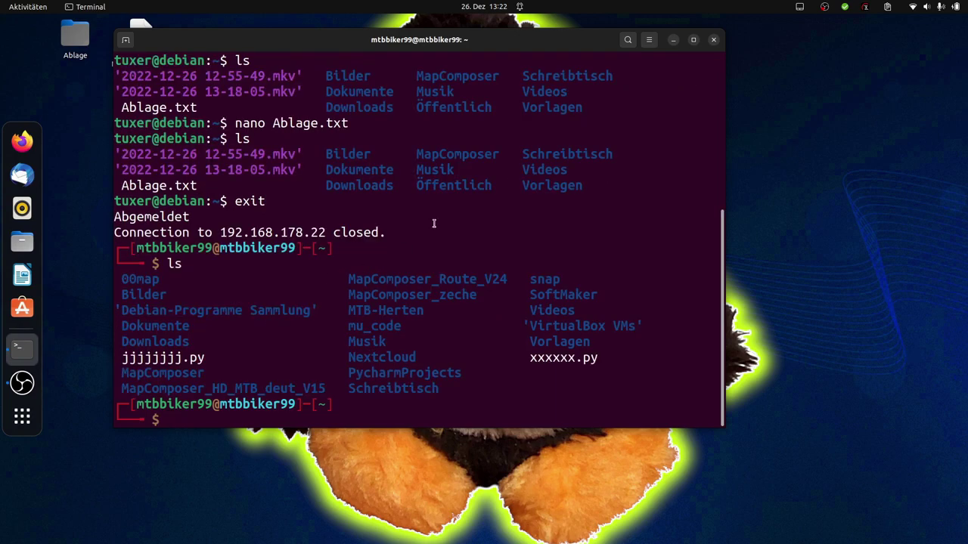
Step: Close the terminal and open Andere Orte in Files
{"action": "left_click", "coordinate": [713, 40]}
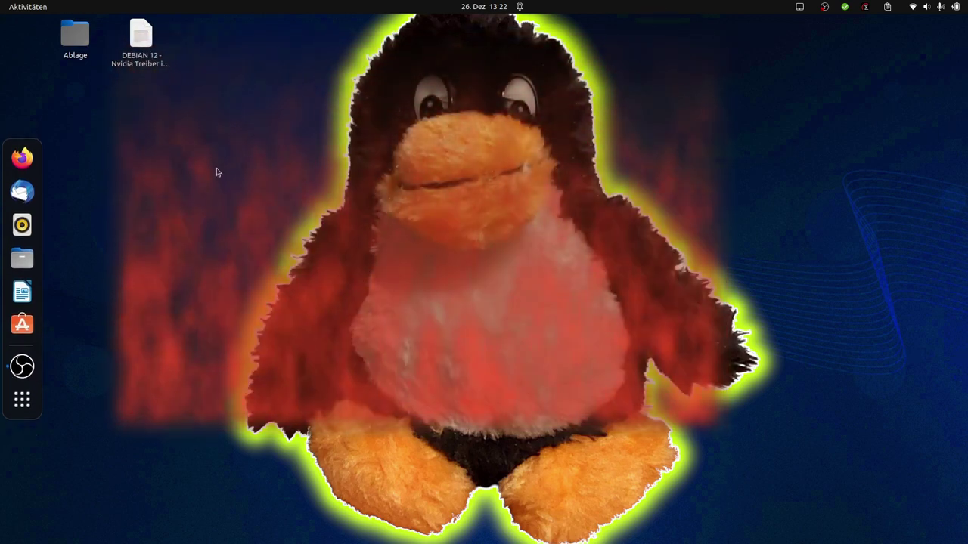
{"action": "key", "text": "super+e"}
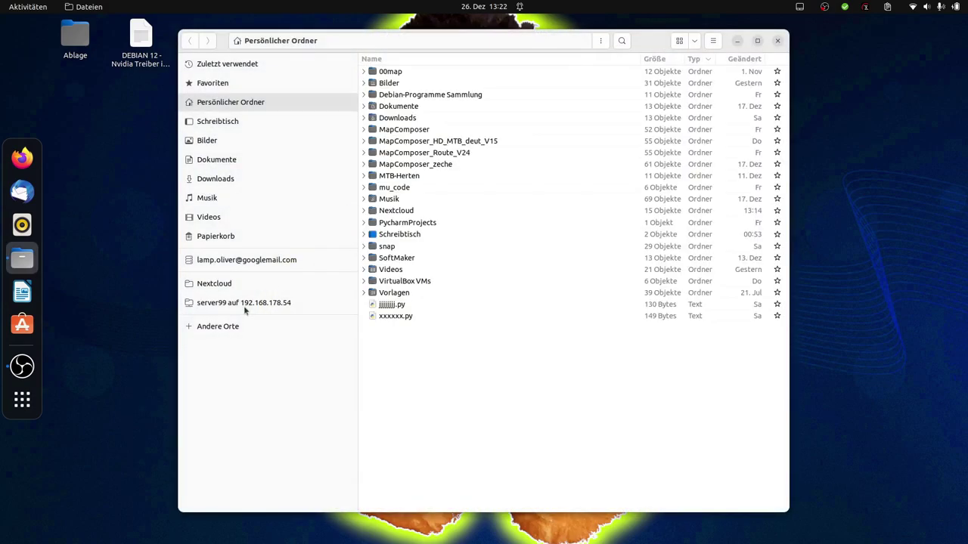
{"action": "left_click", "coordinate": [218, 326]}
Step: Change the server address user to tuxer and connect to 192.168.178.22
{"action": "left_click_drag", "start_coordinate": [640, 500], "coordinate": [567, 500]}
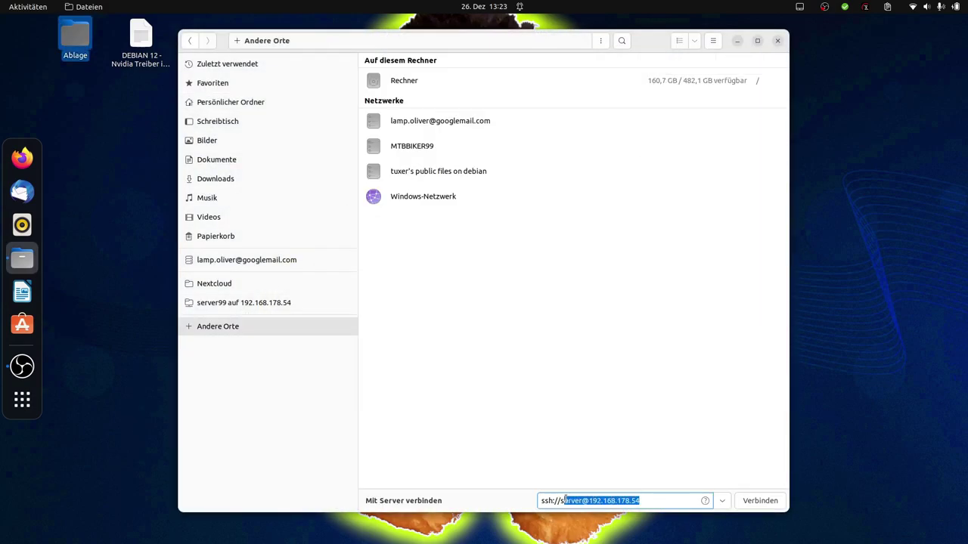
{"action": "left_click", "coordinate": [581, 501]}
{"action": "key", "text": "BackSpace"}
{"action": "key", "text": "BackSpace"}
{"action": "key", "text": "BackSpace"}
{"action": "key", "text": "BackSpace"}
{"action": "key", "text": "BackSpace"}
{"action": "key", "text": "BackSpace"}
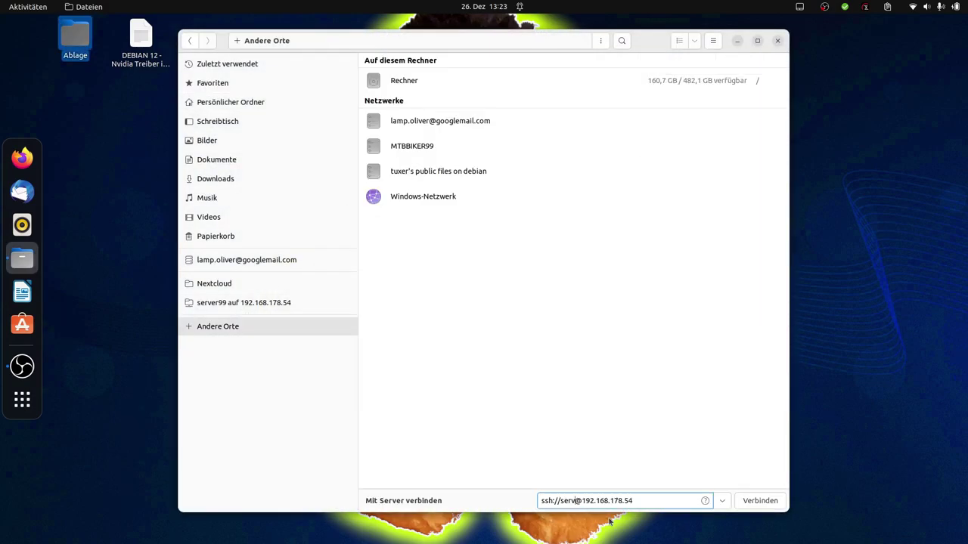
{"action": "type", "text": "tuxer"}
{"action": "left_click", "coordinate": [762, 502]}
Step: Enter the account password to unlock the remote home folder
{"action": "type", "text": "*"}
{"action": "type", "text": "****"}
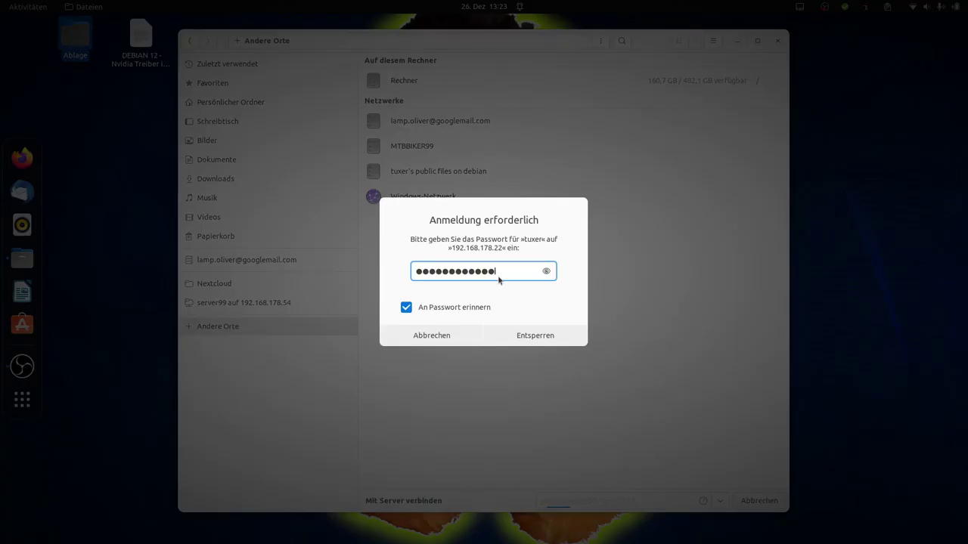
{"action": "key", "text": "Return"}
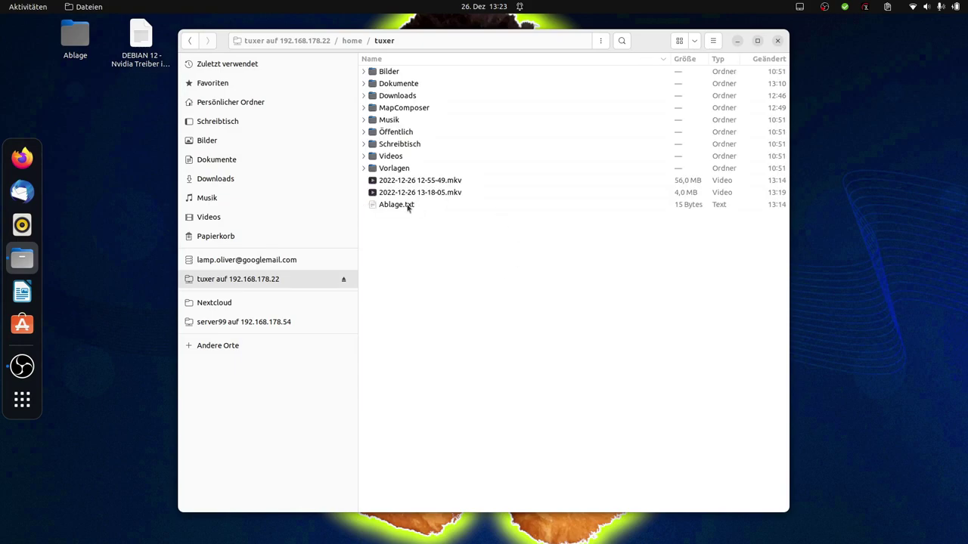
Step: Open Ablage.txt in Text Editor, then close the editor and Files
{"action": "left_click", "coordinate": [408, 206]}
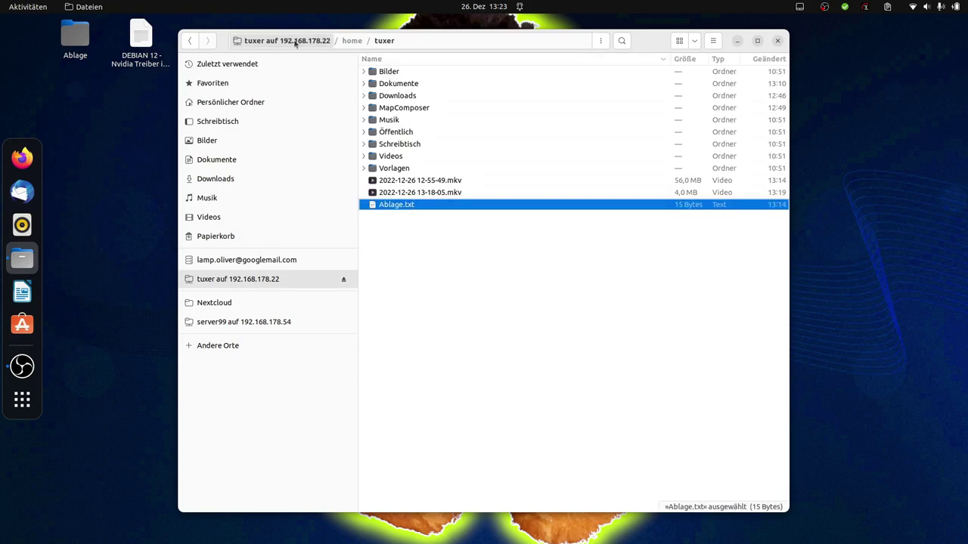
{"action": "right_click", "coordinate": [460, 42]}
{"action": "left_click", "coordinate": [416, 206]}
{"action": "left_click", "coordinate": [411, 229]}
{"action": "double_click", "coordinate": [409, 206]}
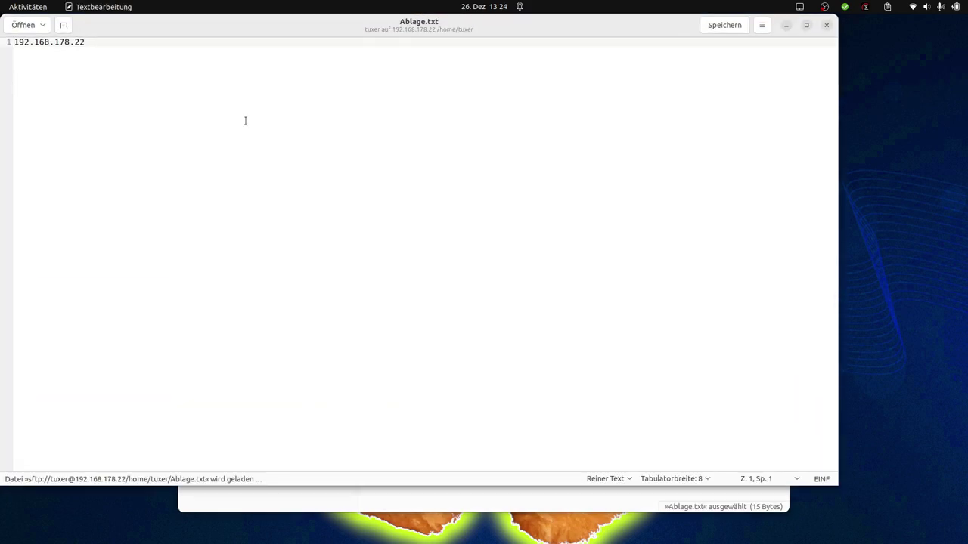
{"action": "left_click", "coordinate": [826, 26]}
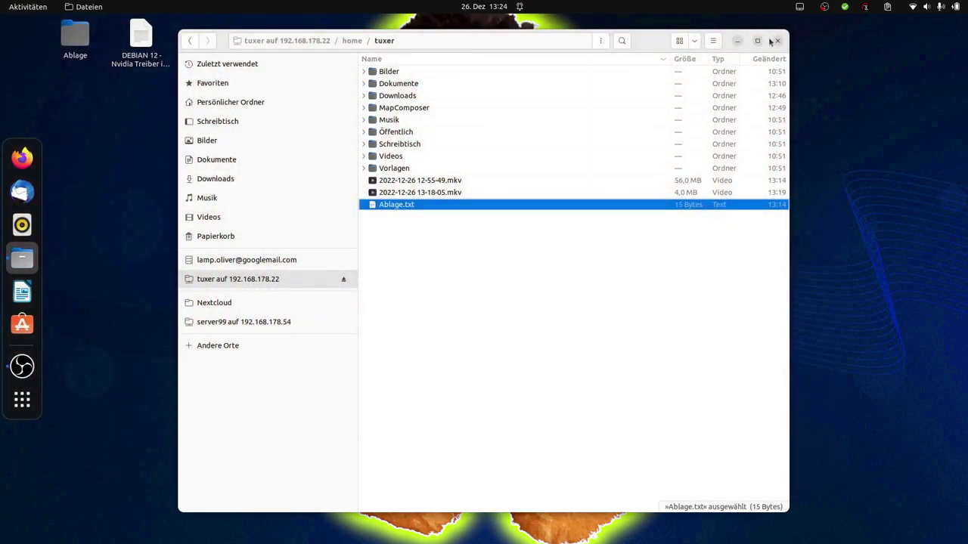
{"action": "left_click", "coordinate": [776, 40]}
Step: Launch Remmina from the application search using 'reml'
{"action": "left_click", "coordinate": [27, 404]}
{"action": "type", "text": "reml"}
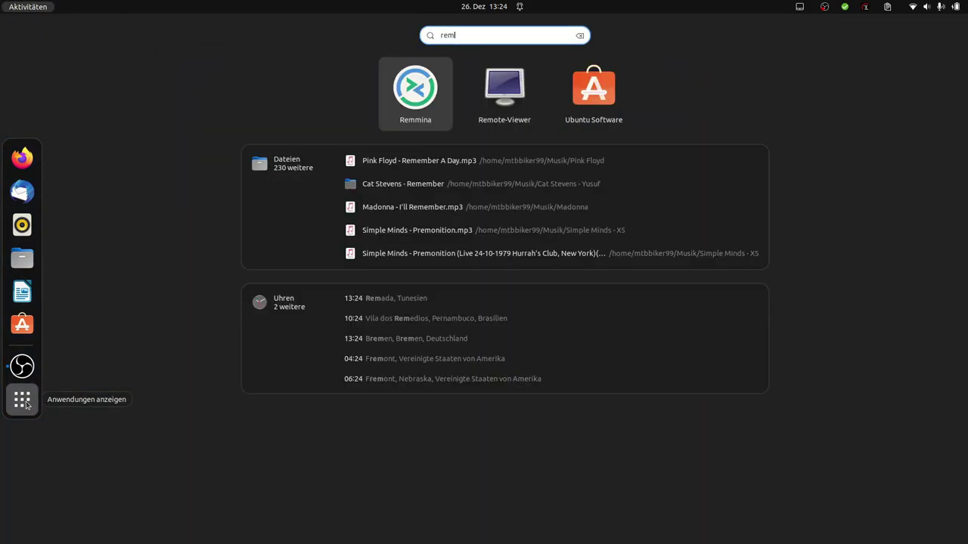
{"action": "key", "text": "Return"}
Step: Create a new profile named Debian-Rechner with server address 192.168.178.22
{"action": "left_click", "coordinate": [161, 68]}
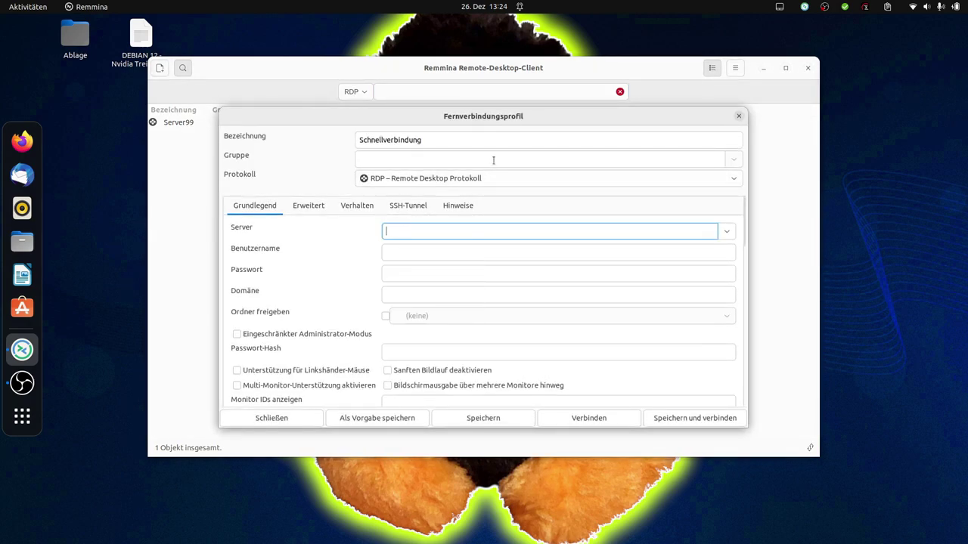
{"action": "left_click_drag", "start_coordinate": [463, 140], "coordinate": [278, 138]}
{"action": "type", "text": "Debian-Rechner"}
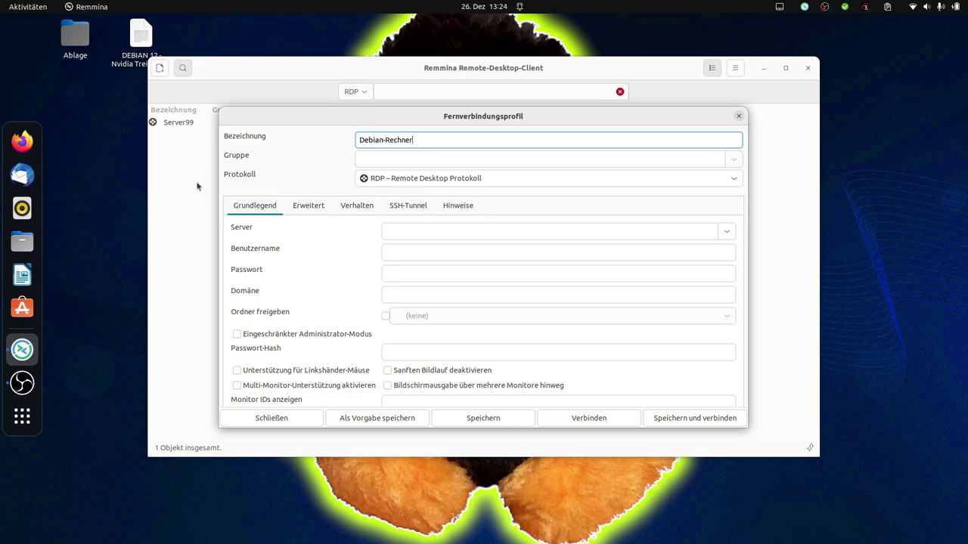
{"action": "left_click", "coordinate": [394, 230]}
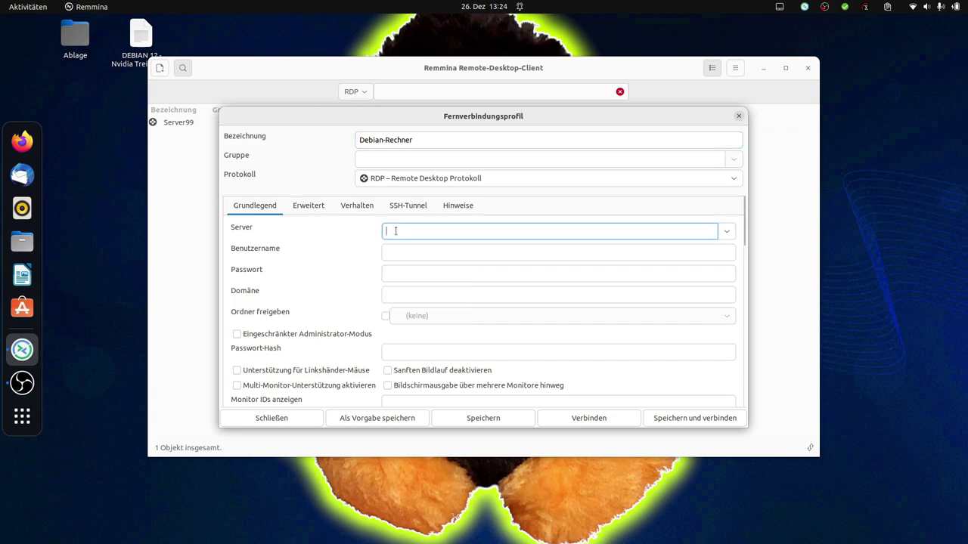
{"action": "key", "text": "ctrl+v"}
{"action": "left_click_drag", "start_coordinate": [431, 230], "coordinate": [317, 235]}
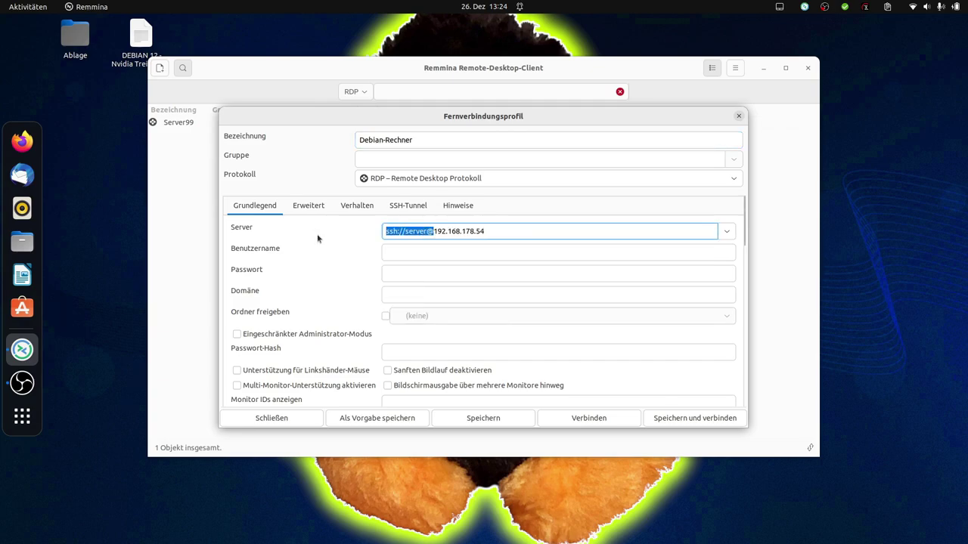
{"action": "key", "text": "BackSpace"}
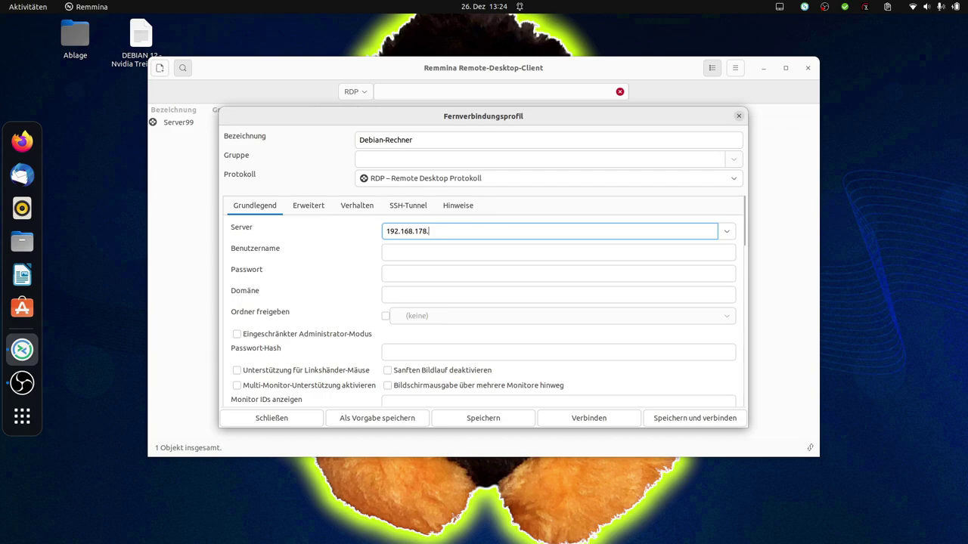
{"action": "key", "text": "Tab"}
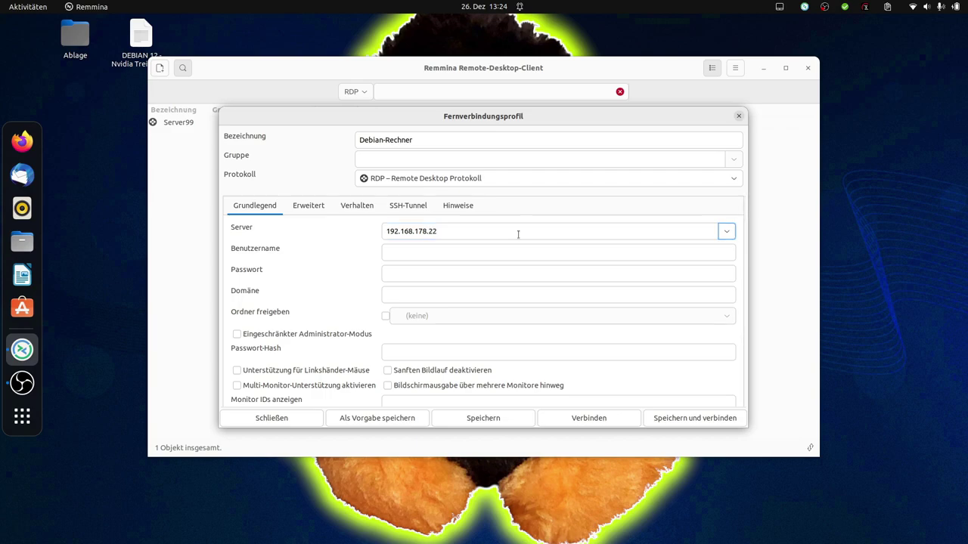
Step: Enter user tuxer and the password, use the client's resolution, then save and connect
{"action": "left_click", "coordinate": [511, 256]}
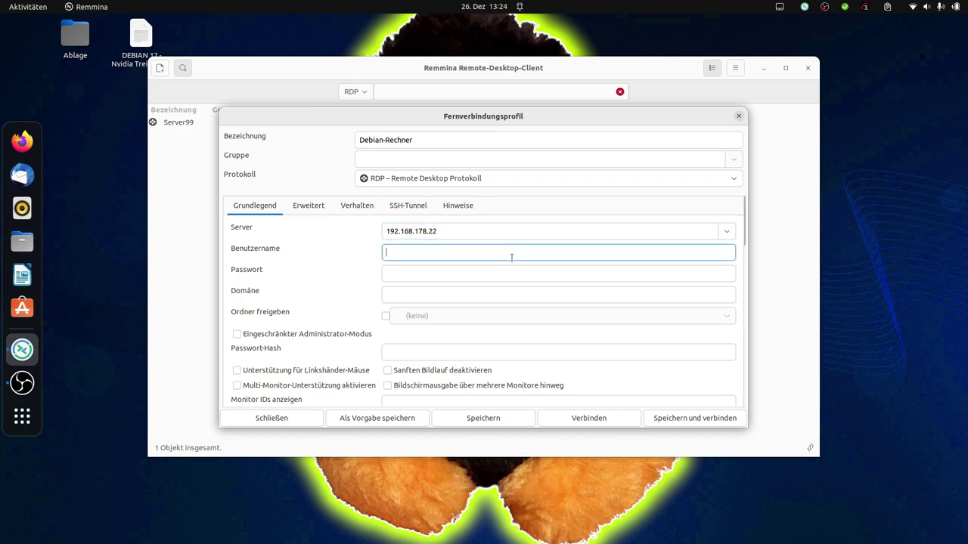
{"action": "type", "text": "tuxer"}
{"action": "key", "text": "Tab"}
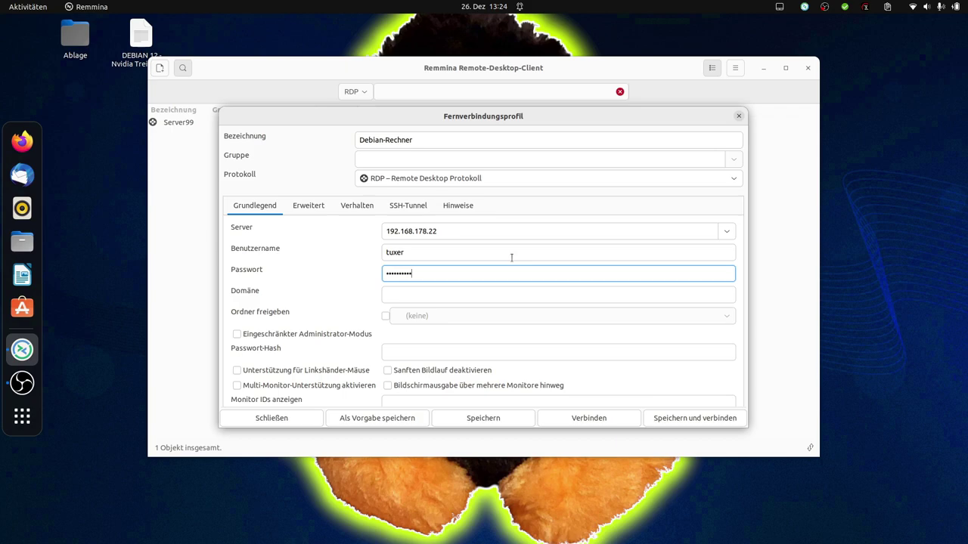
{"action": "key", "text": "Tab"}
{"action": "left_click", "coordinate": [577, 394]}
{"action": "scroll", "coordinate": [657, 343], "scroll_direction": "down", "scroll_amount": 2}
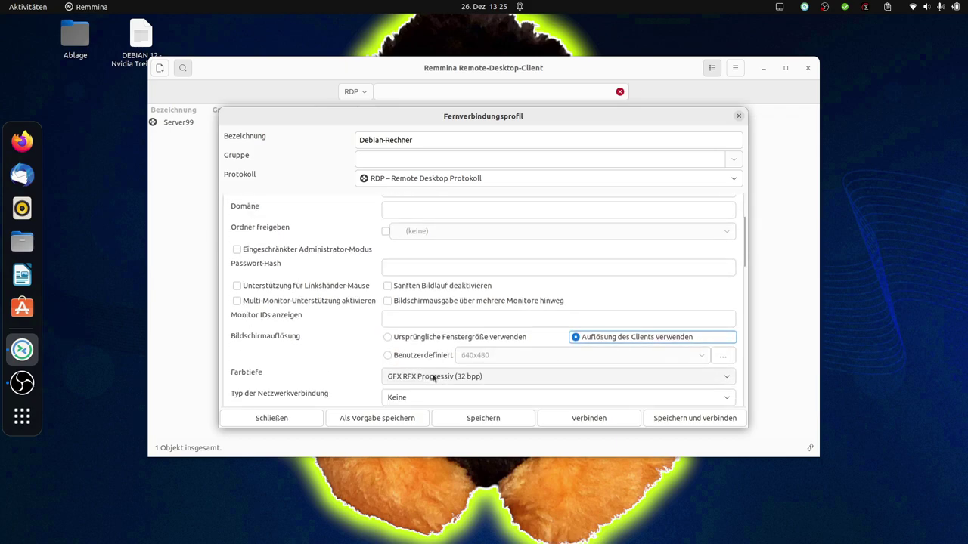
{"action": "scroll", "coordinate": [433, 378], "scroll_direction": "up", "scroll_amount": 4}
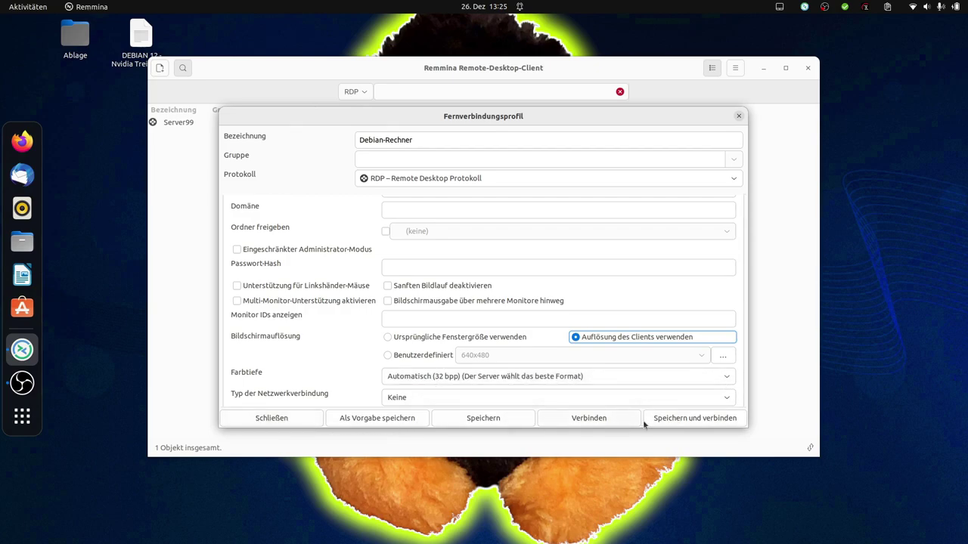
{"action": "left_click", "coordinate": [695, 418]}
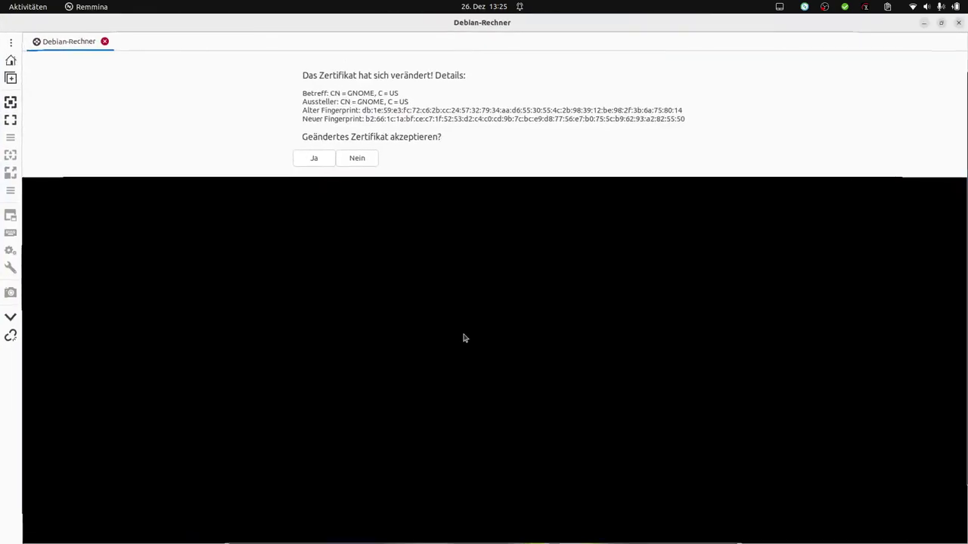
Step: Accept the changed server certificate and focus the remote Settings window
{"action": "left_click", "coordinate": [320, 160]}
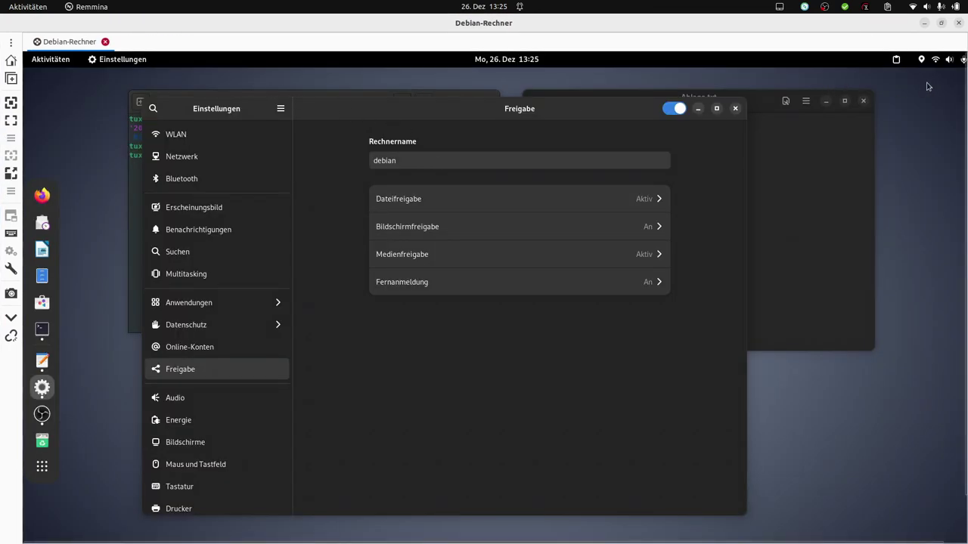
{"action": "left_click", "coordinate": [946, 60]}
{"action": "left_click", "coordinate": [914, 90]}
Step: View the remote machine's Info page, then close its Settings window
{"action": "scroll", "coordinate": [240, 423], "scroll_direction": "down", "scroll_amount": 4}
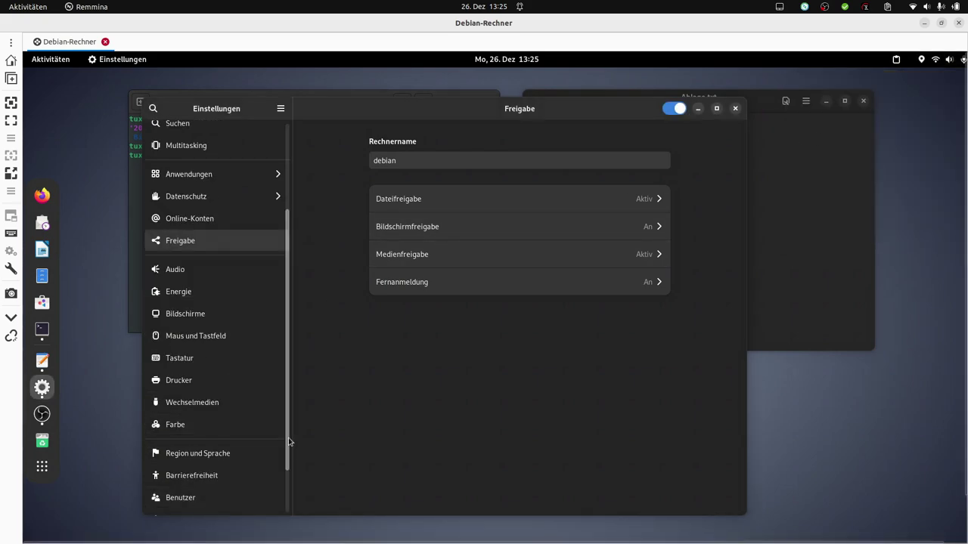
{"action": "scroll", "coordinate": [287, 441], "scroll_direction": "down", "scroll_amount": 2}
{"action": "left_click", "coordinate": [186, 507]}
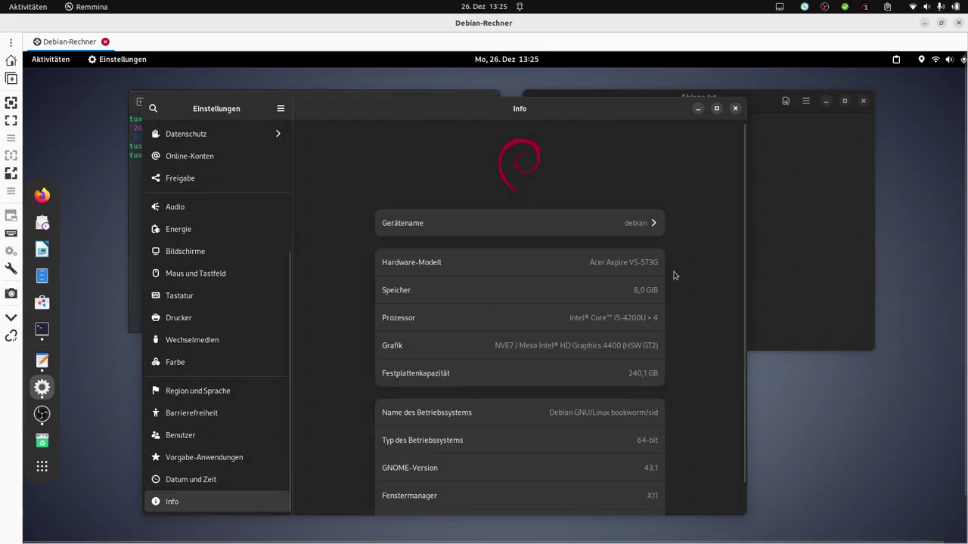
{"action": "scroll", "coordinate": [734, 278], "scroll_direction": "down", "scroll_amount": 1}
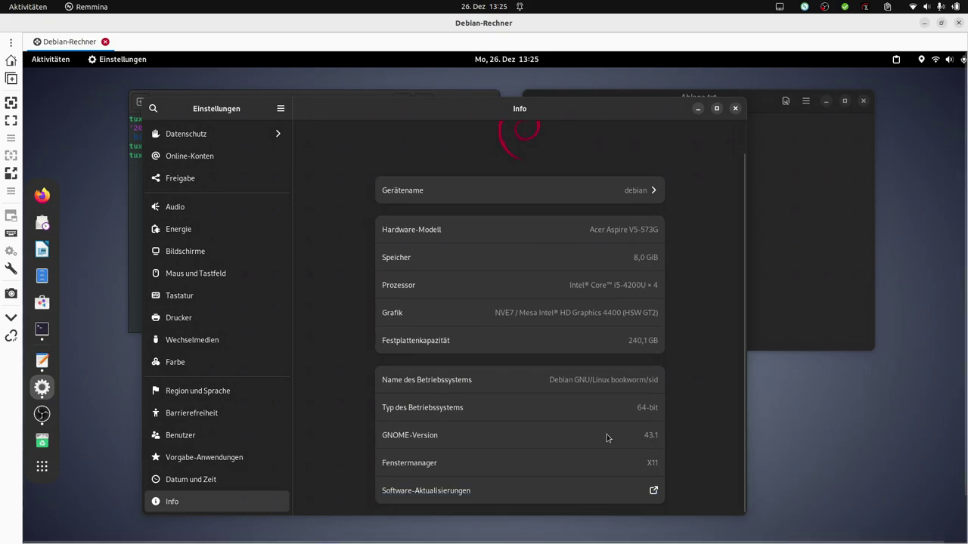
{"action": "left_click", "coordinate": [735, 108]}
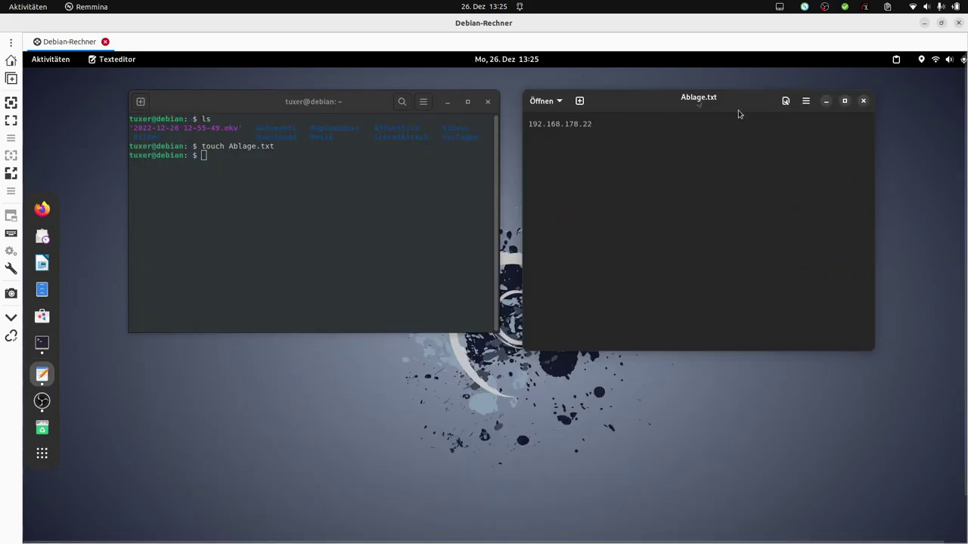
Step: Show the remote kernel and Debian release details with uname -a and lsb_release -a
{"action": "key", "text": "Return"}
{"action": "key", "text": "Return"}
{"action": "key", "text": "Return"}
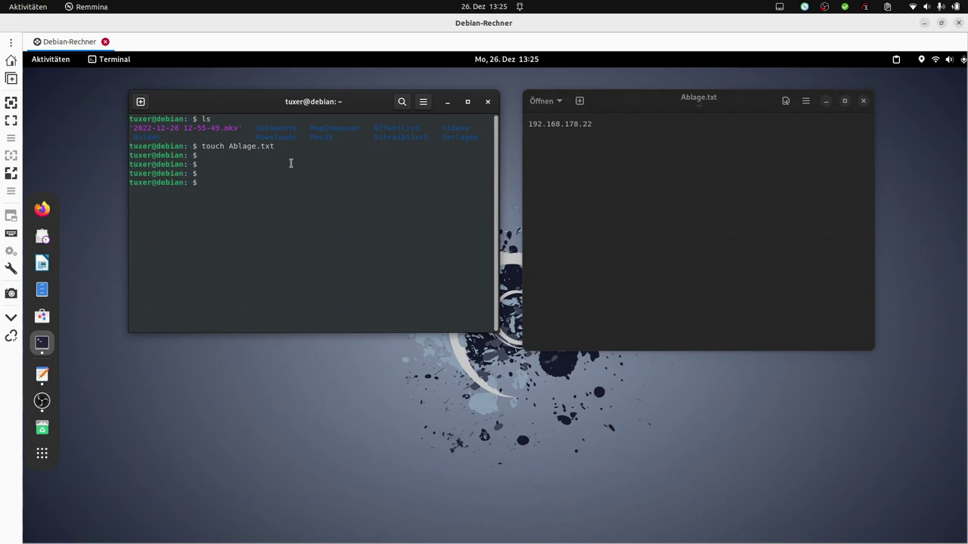
{"action": "type", "text": "uname -a"}
{"action": "key", "text": "Return"}
{"action": "key", "text": "Return"}
{"action": "key", "text": "Return"}
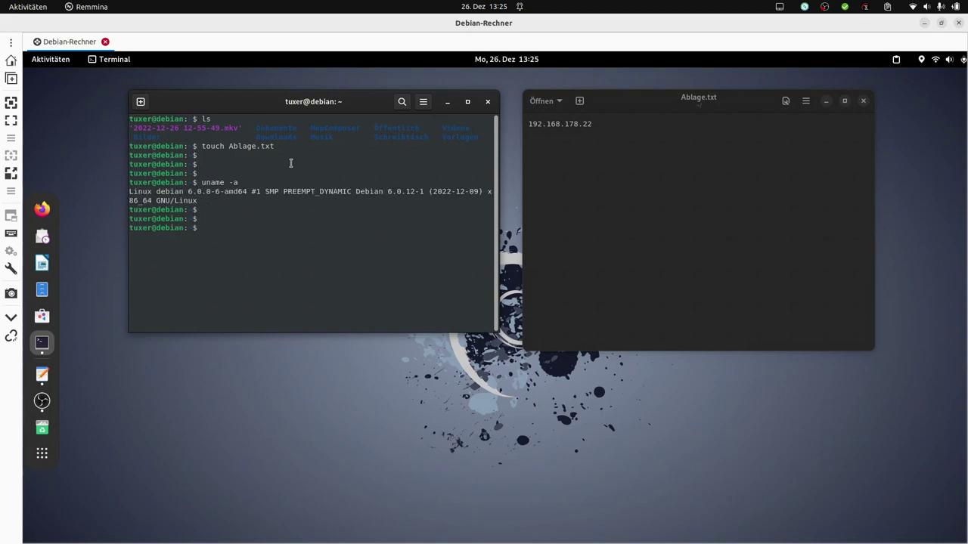
{"action": "type", "text": "lsb_release -a"}
{"action": "key", "text": "Return"}
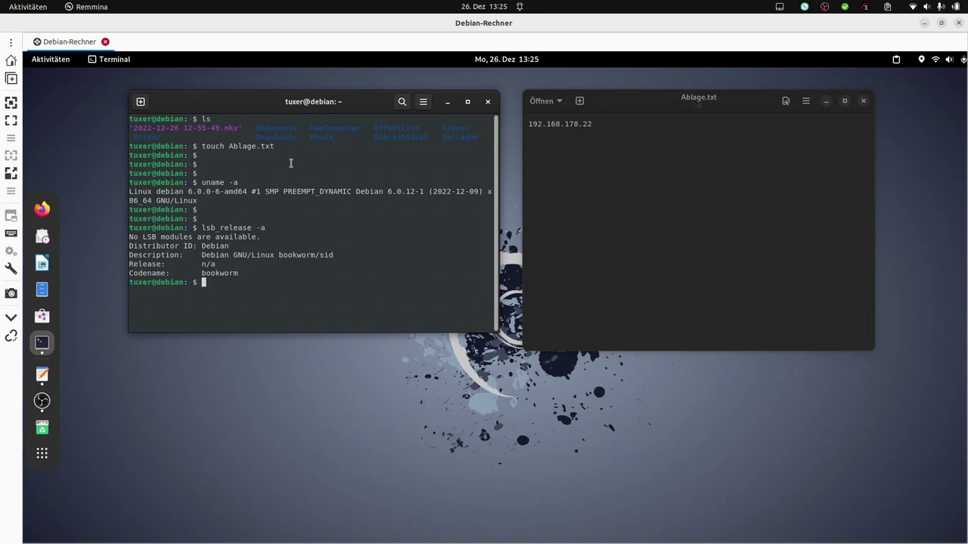
Step: Close the remote terminal and Ablage.txt editor, then end the Debian-Rechner session, confirming with 'Ja'
{"action": "left_click", "coordinate": [488, 102]}
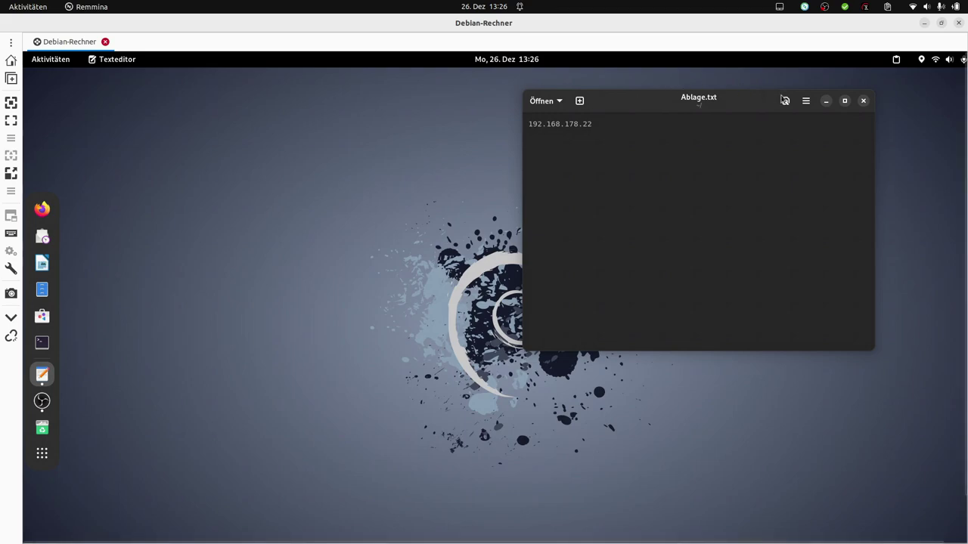
{"action": "left_click", "coordinate": [862, 101]}
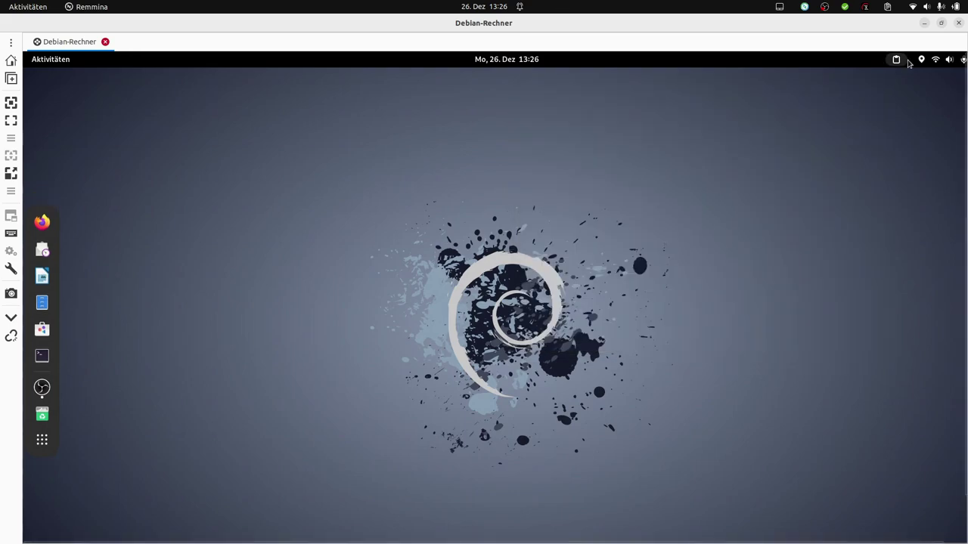
{"action": "left_click", "coordinate": [958, 23]}
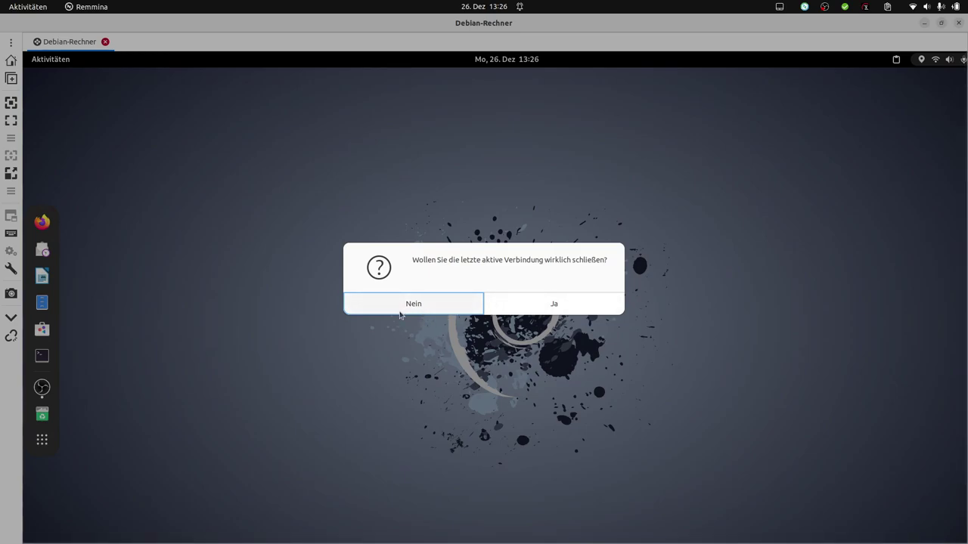
{"action": "left_click", "coordinate": [551, 303]}
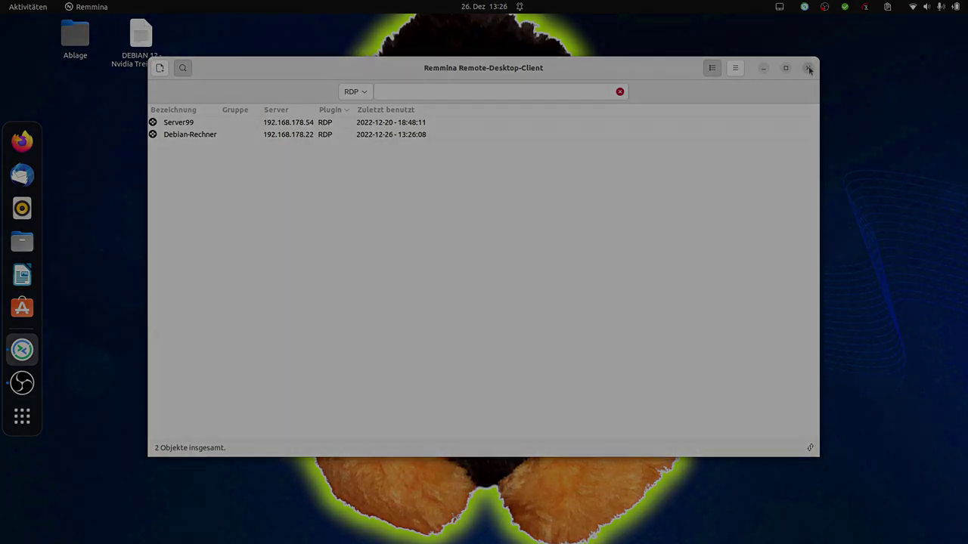
Step: Close the Remmina Remote-Desktop-Client window
{"action": "left_click", "coordinate": [808, 69]}
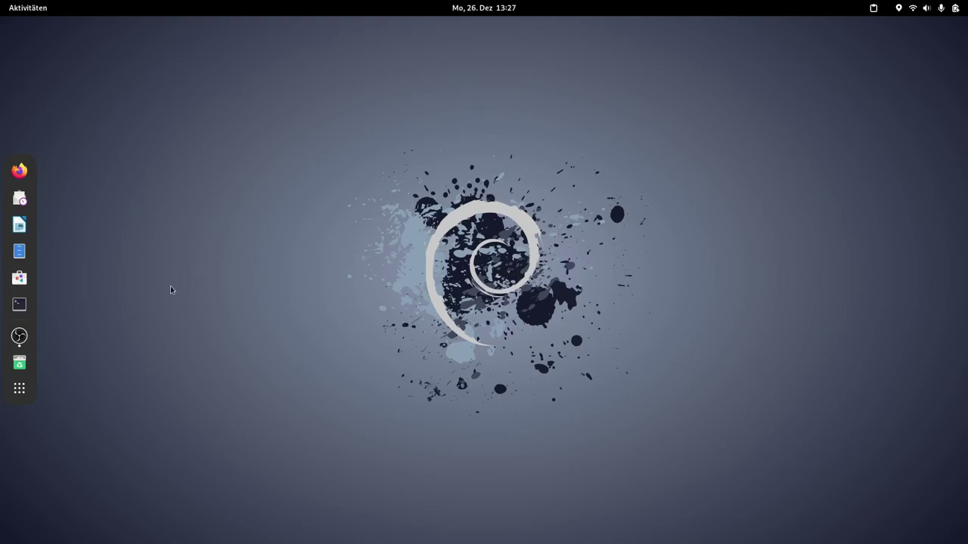
Step: Launch Firefox, go to YouTube and accept all cookies
{"action": "left_click", "coordinate": [21, 172]}
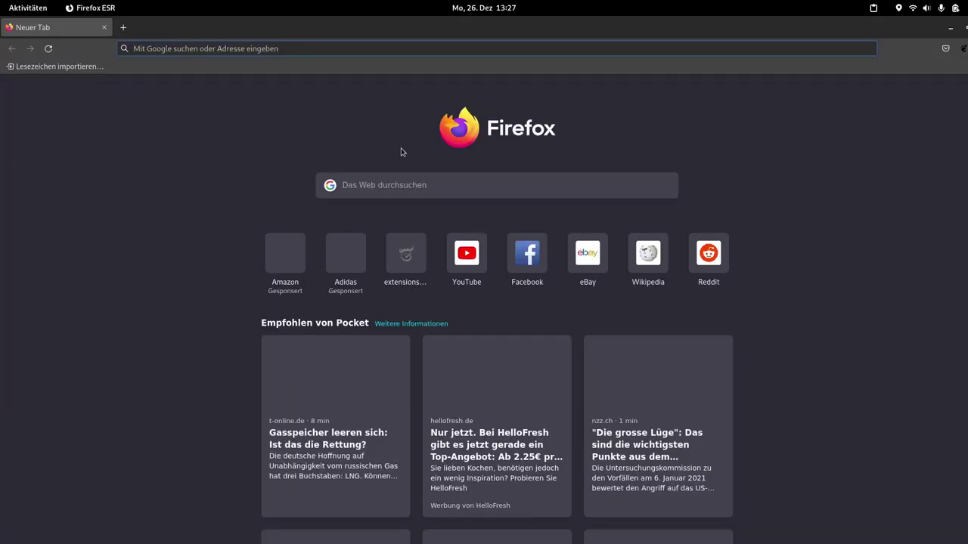
{"action": "left_click", "coordinate": [454, 277]}
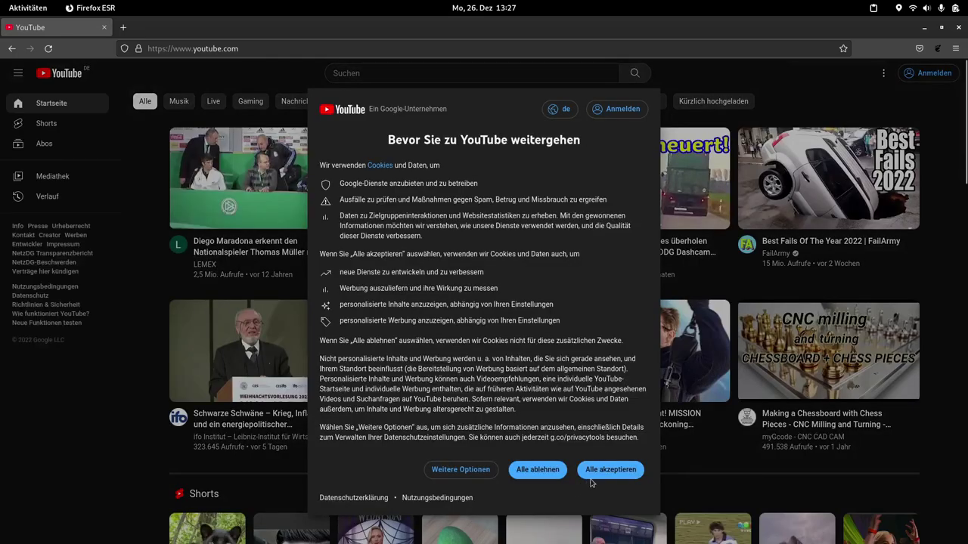
{"action": "left_click", "coordinate": [604, 469]}
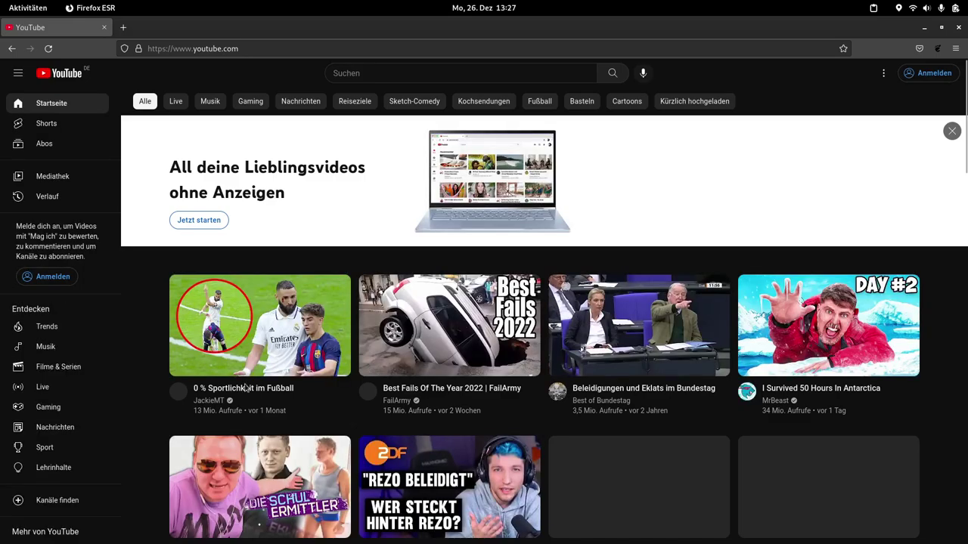
Step: Search 'mtbherten' and play the Zeche Lohberg tour video from about 6:37
{"action": "left_click", "coordinate": [362, 71]}
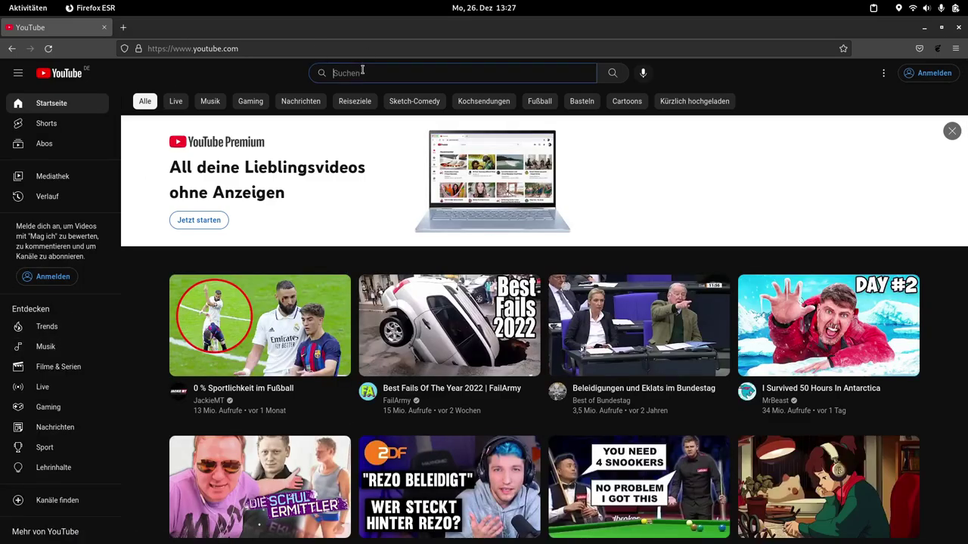
{"action": "type", "text": "mtbherten."}
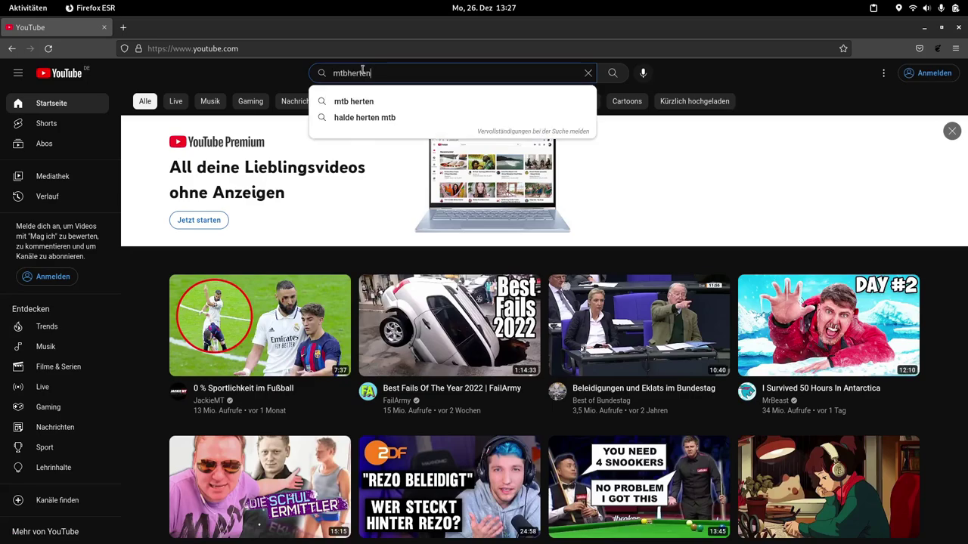
{"action": "key", "text": "Return"}
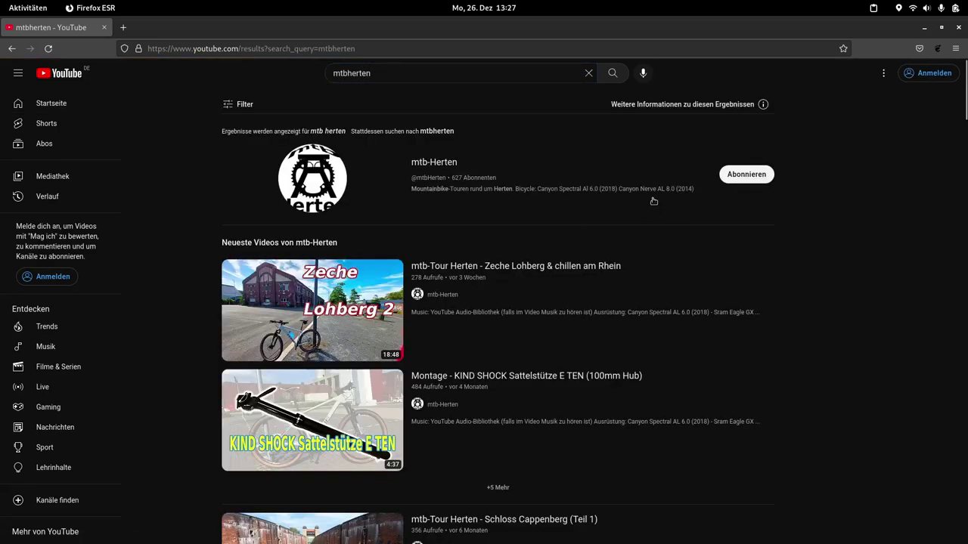
{"action": "left_click", "coordinate": [484, 315]}
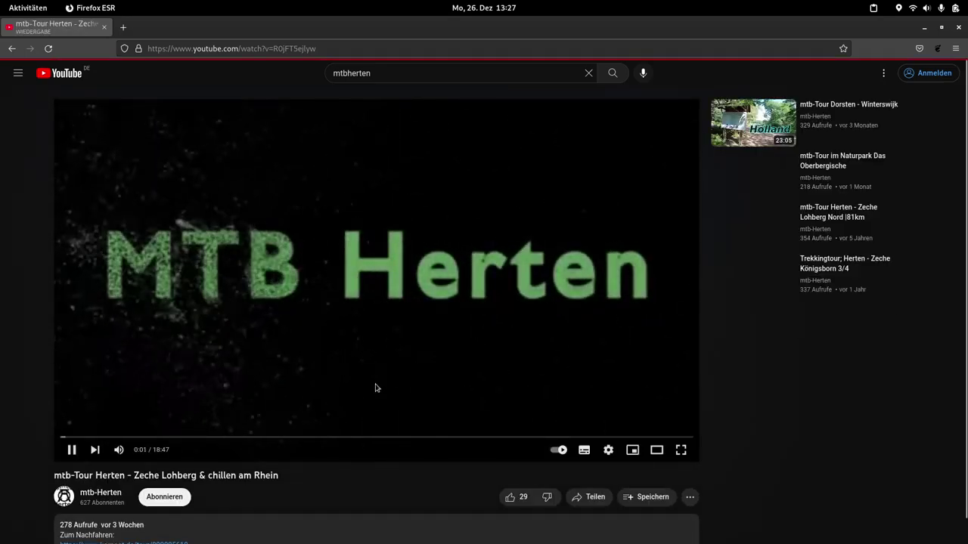
{"action": "left_click", "coordinate": [283, 437]}
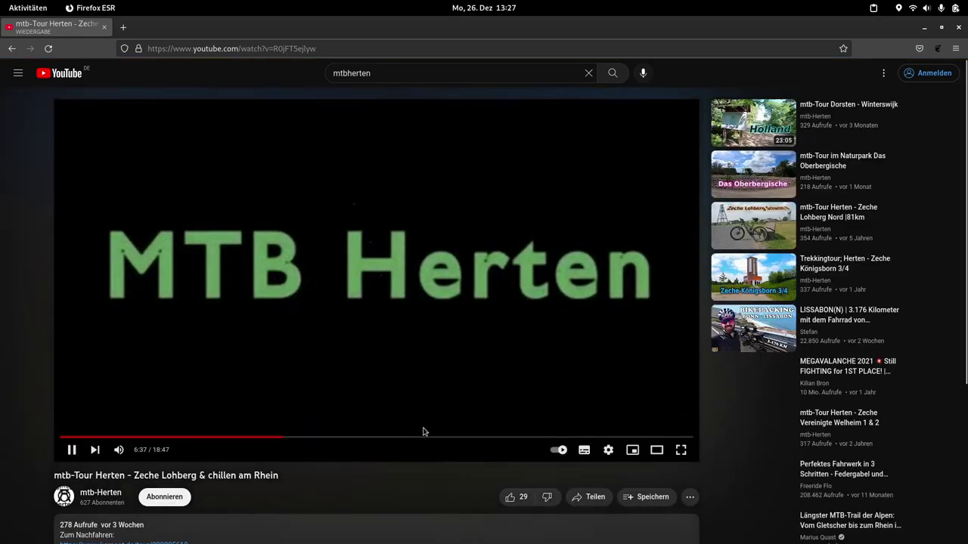